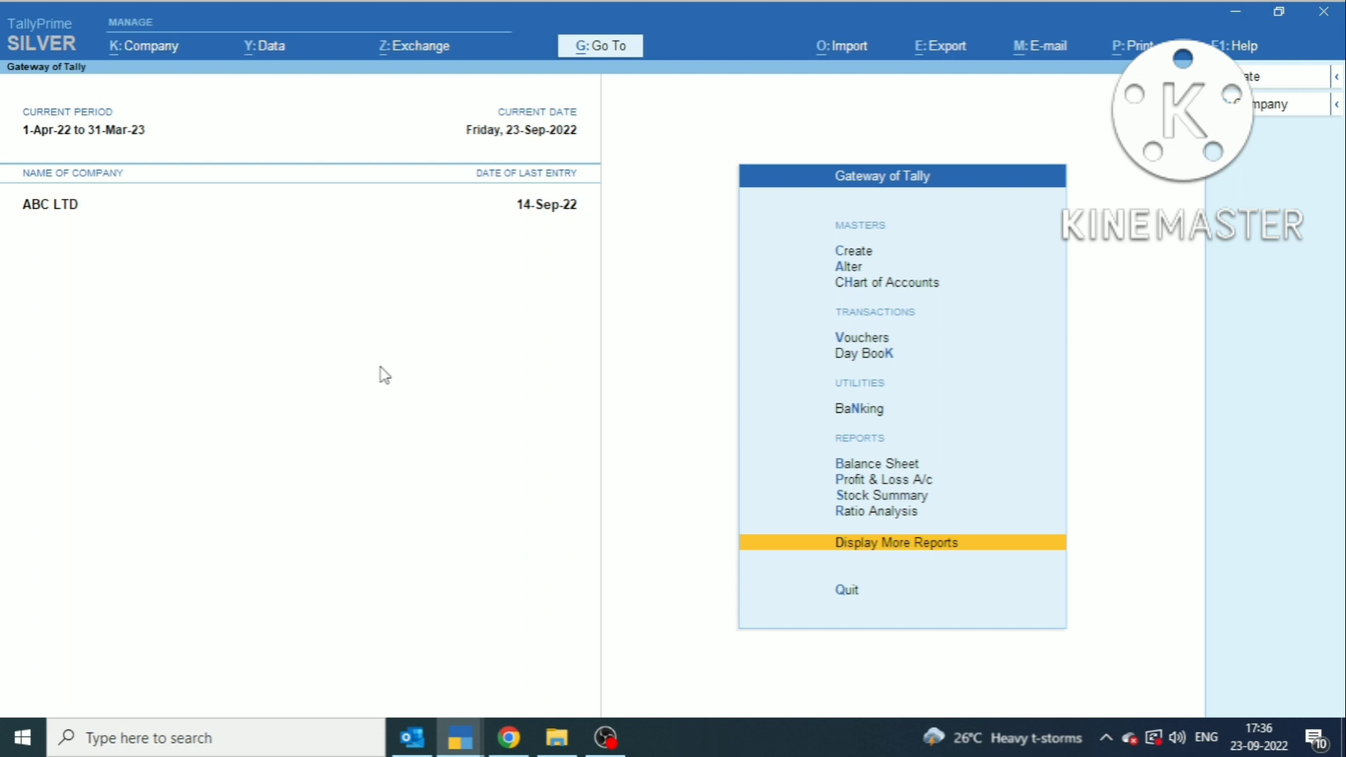
Start a Credit Note voucher for the party ASIA MOTOR WORKS LTD and accept the blank party details.
key(v)
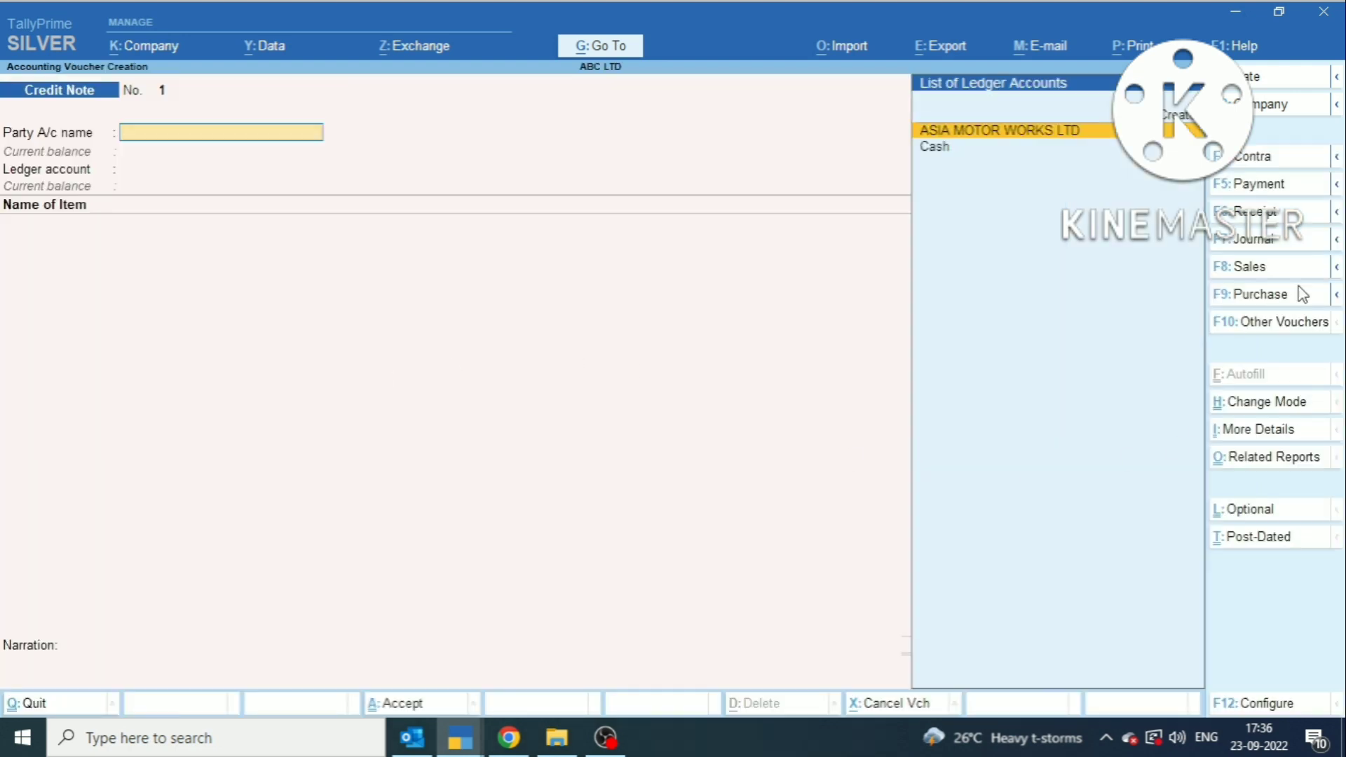
click(1249, 327)
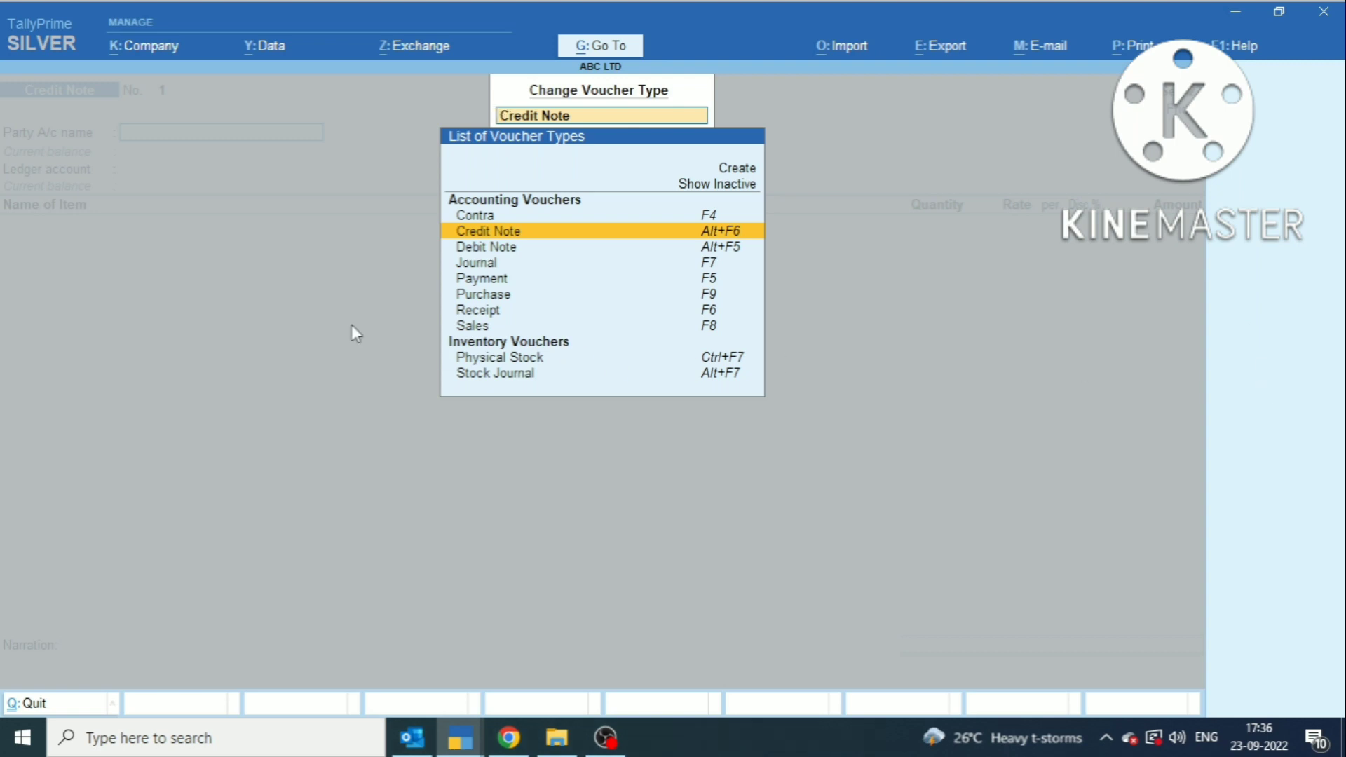
click(489, 233)
key(Return)
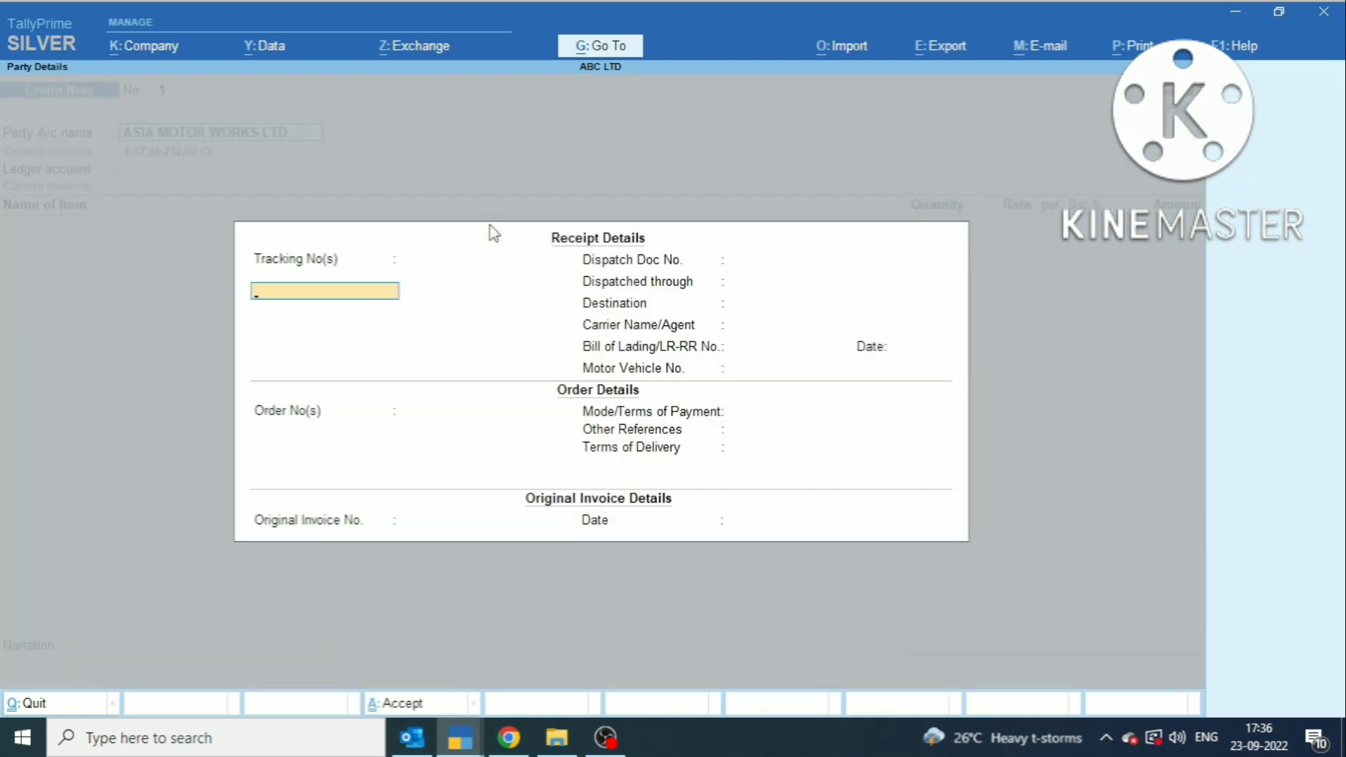
key(ctrl+a)
Set the credit note's voucher date to 30-8-2022.
key(F3)
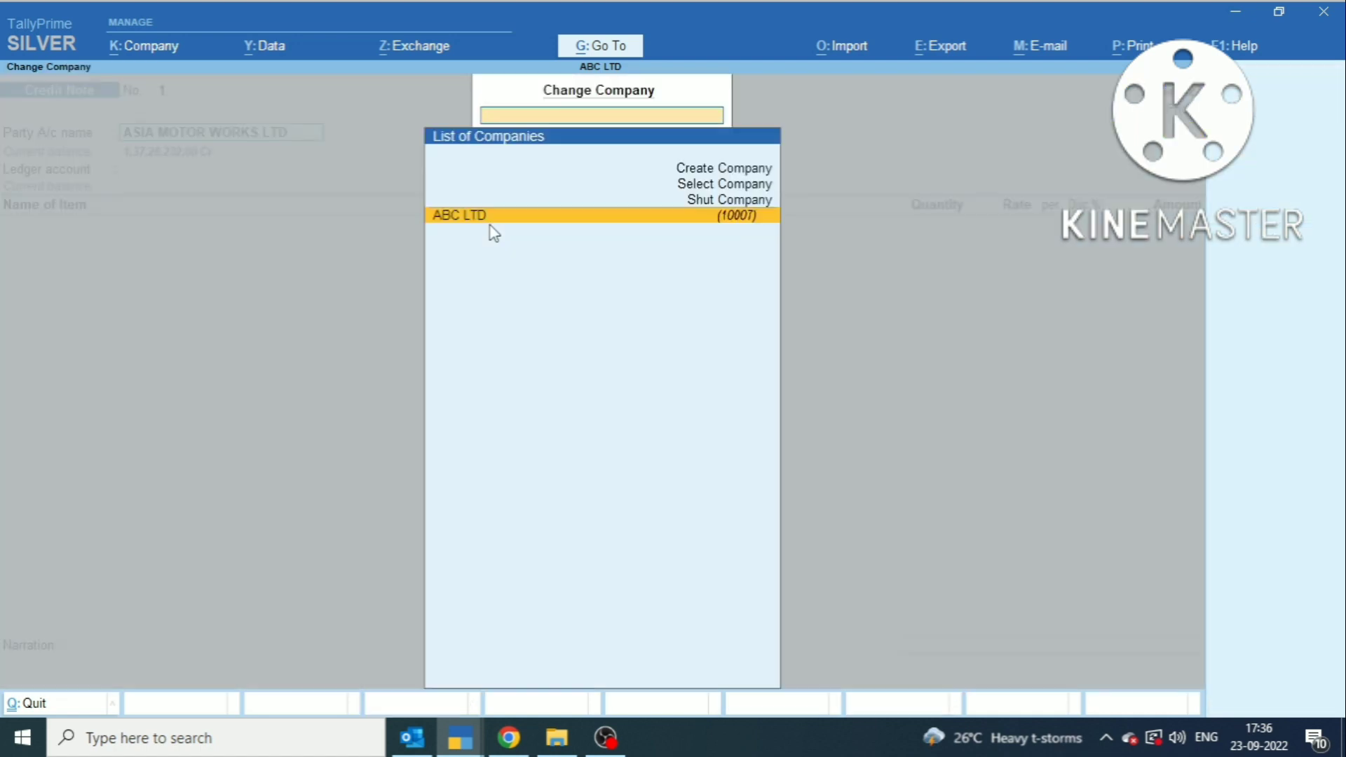
key(Escape)
key(F2)
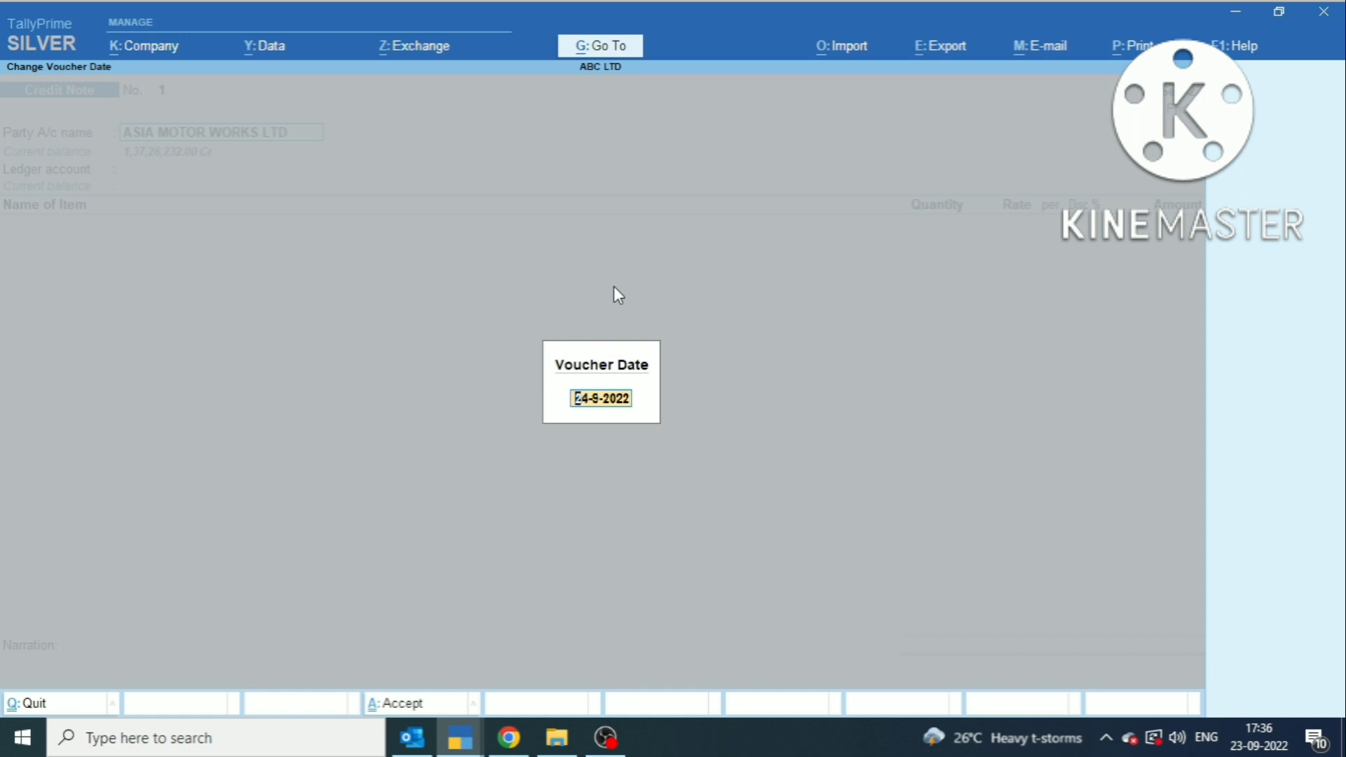
text(30.8.22)
key(Return)
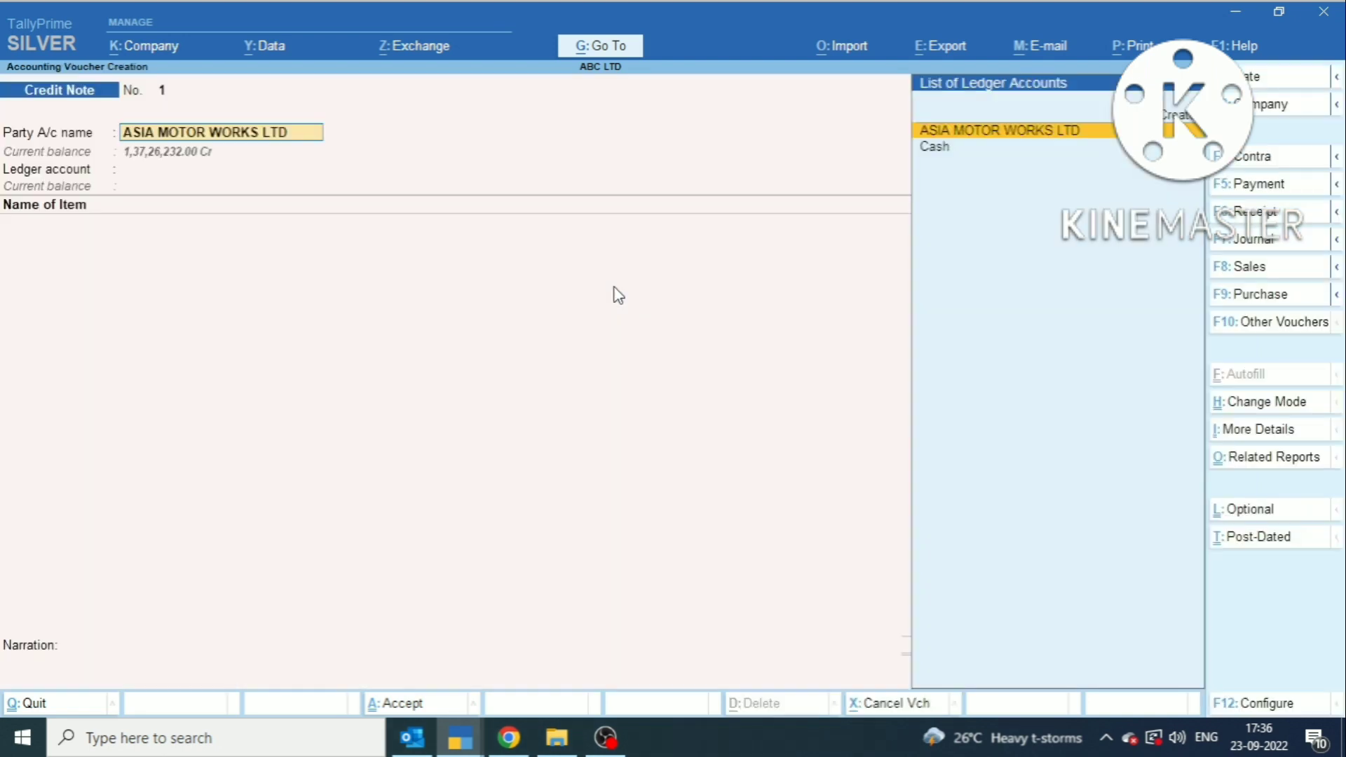
Assign the SALES GOODS ledger account to the credit note with the tax classification Interstate Sales Taxable.
key(Return)
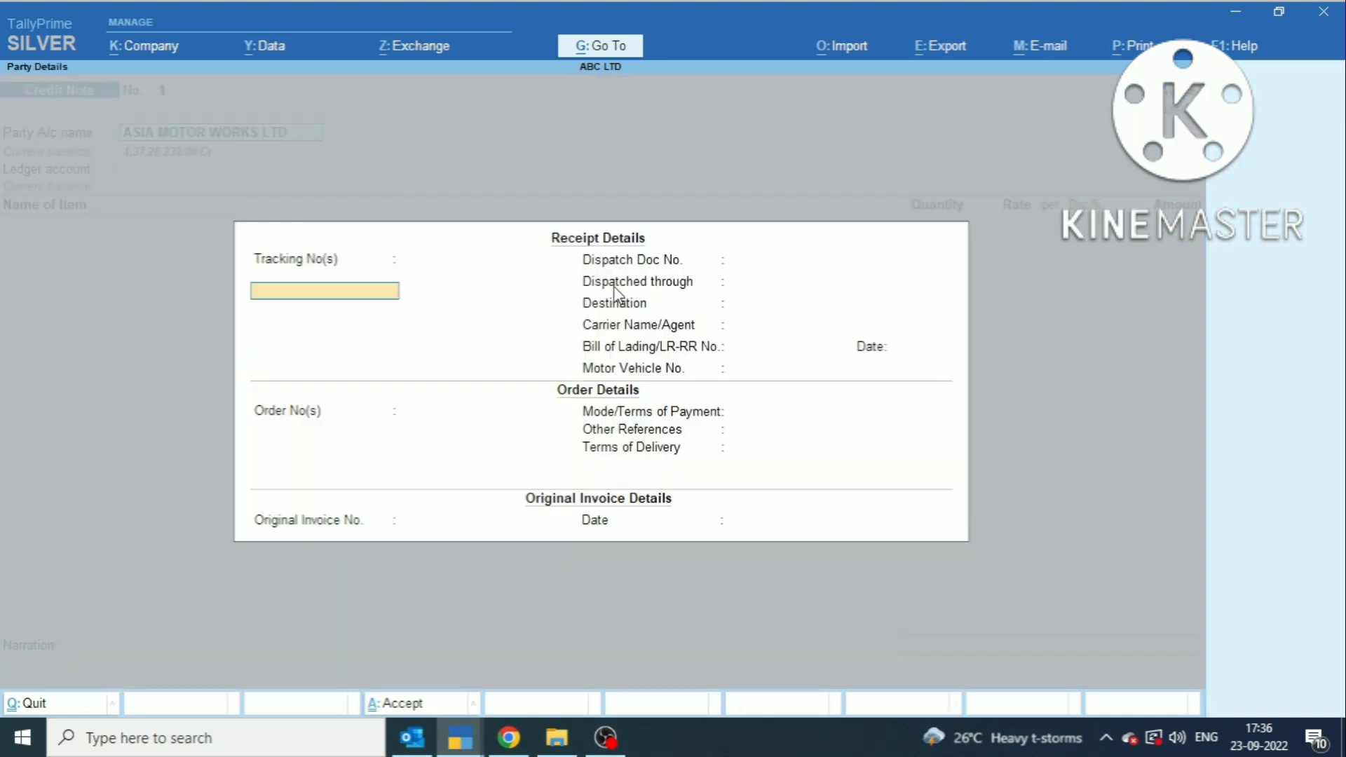
key(ctrl+a)
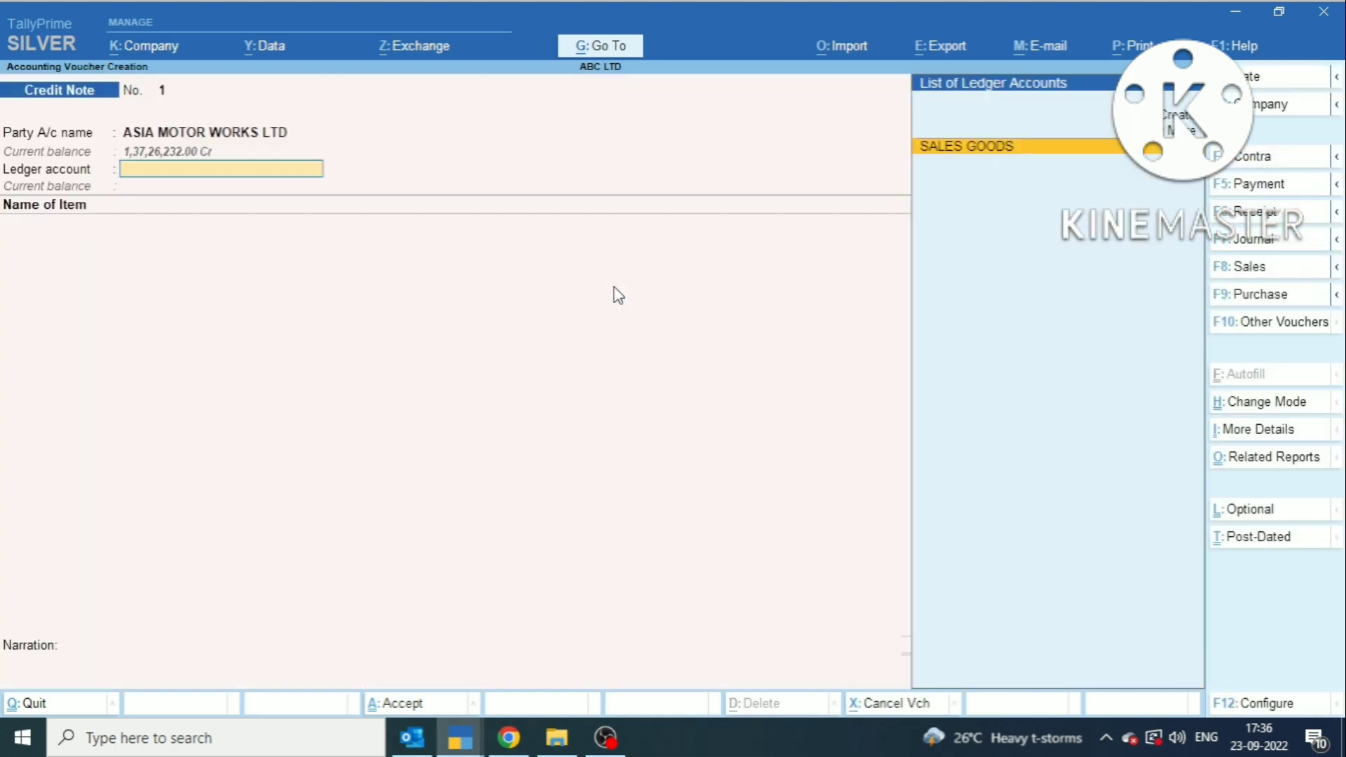
key(Return)
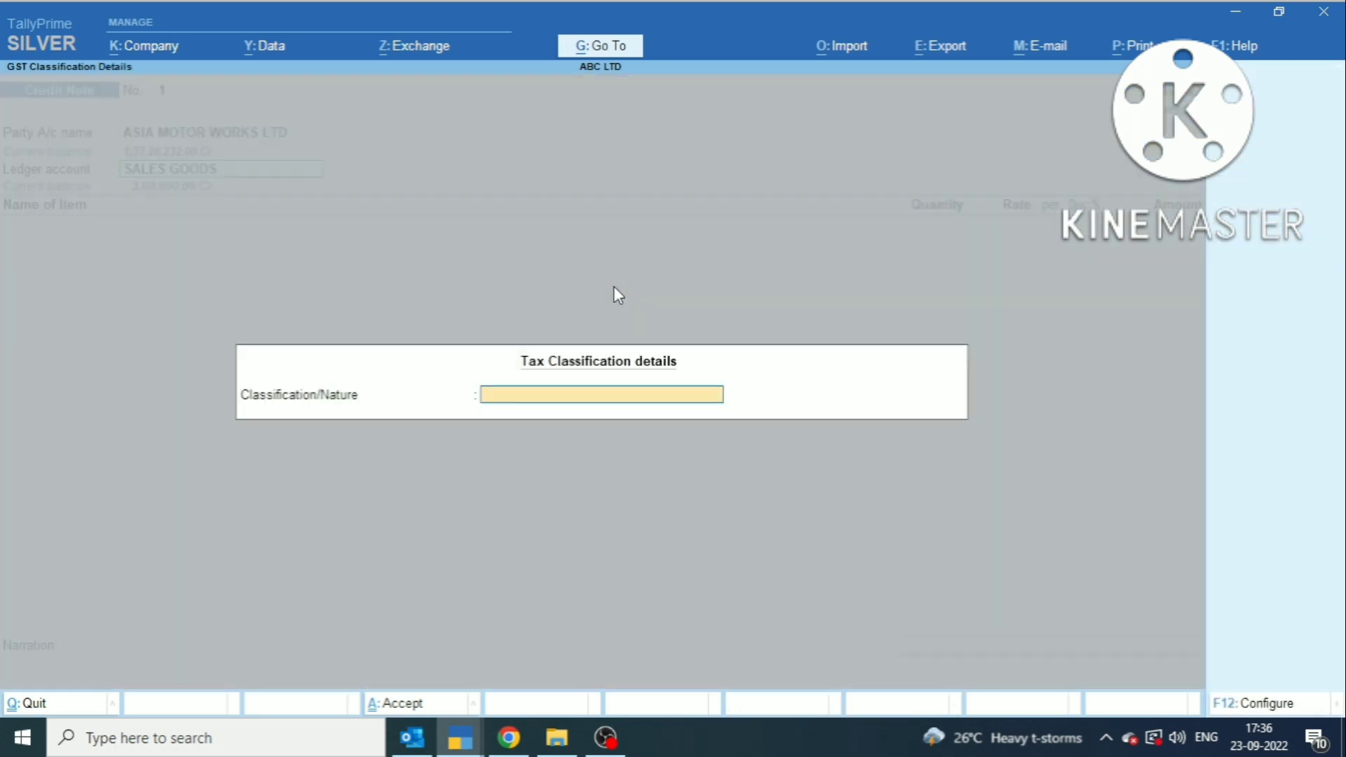
text(INTERS)
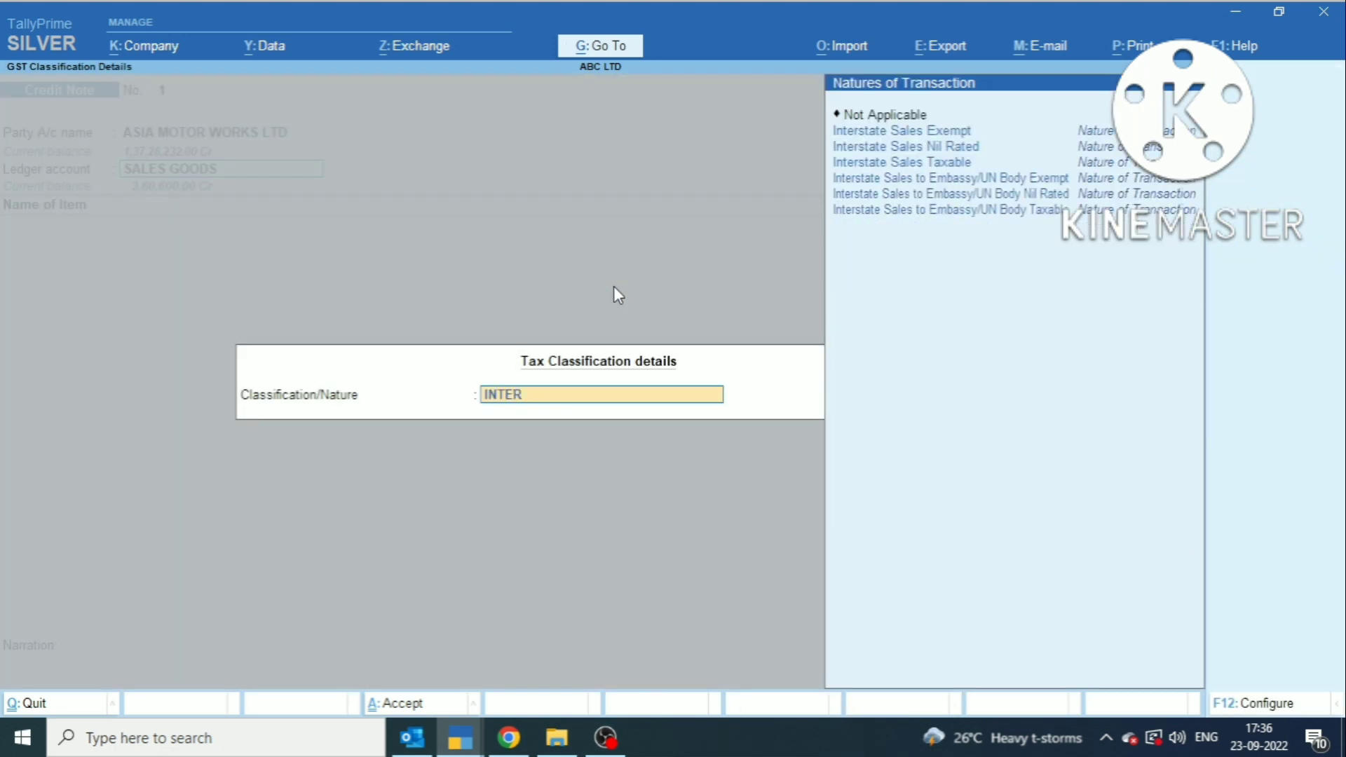
key(Down)
key(Down)
key(Down)
key(Return)
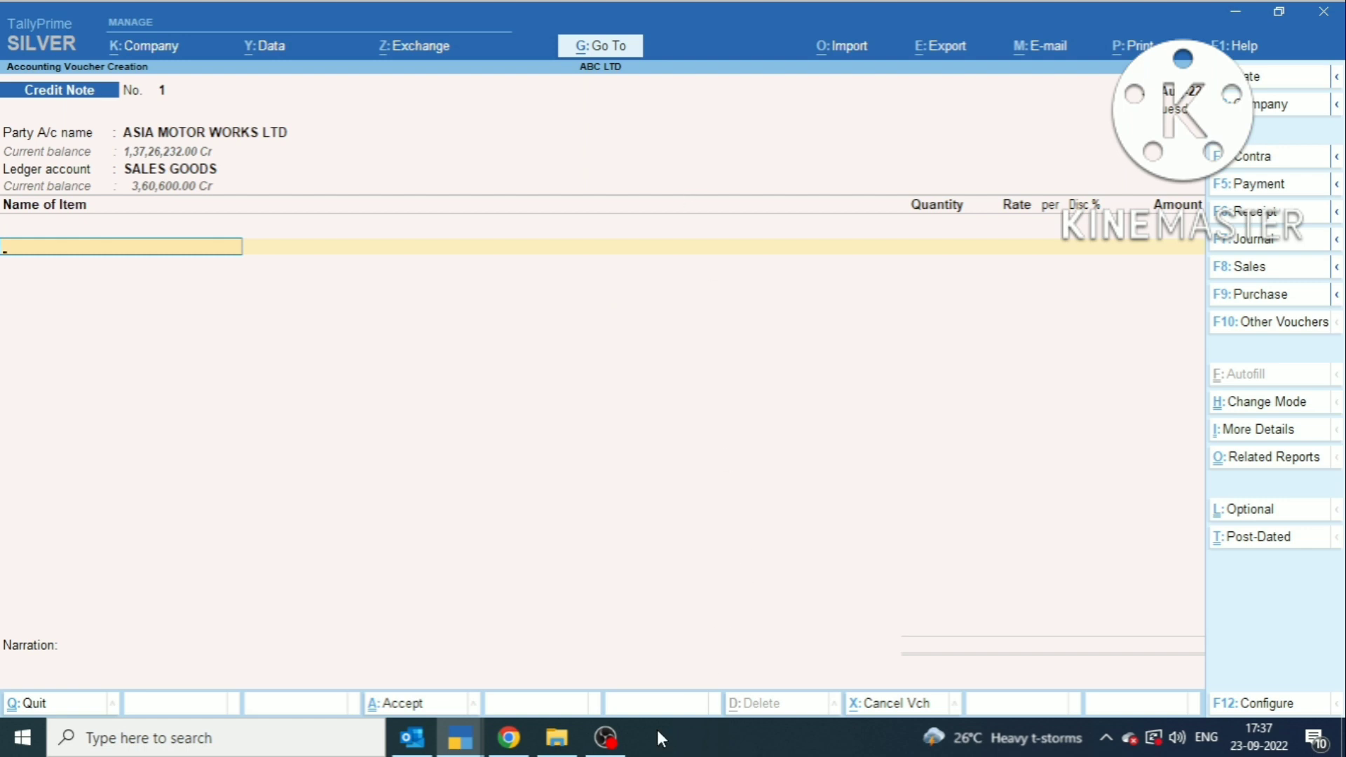
Check the original tax invoice in Chrome and add 1 PCS of COMPUTER at 35,000.00 to the credit note in TallyPrime.
click(509, 738)
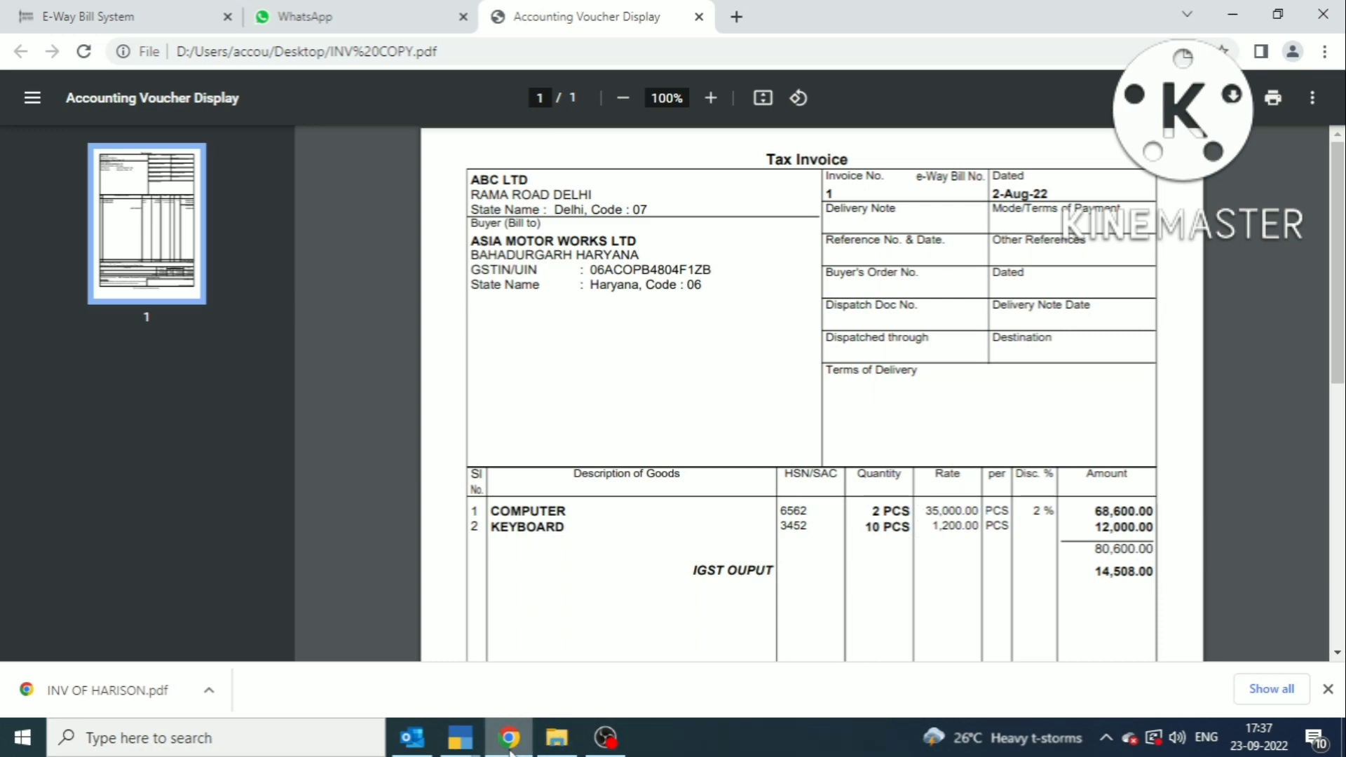
mouse_move(460, 736)
click(582, 669)
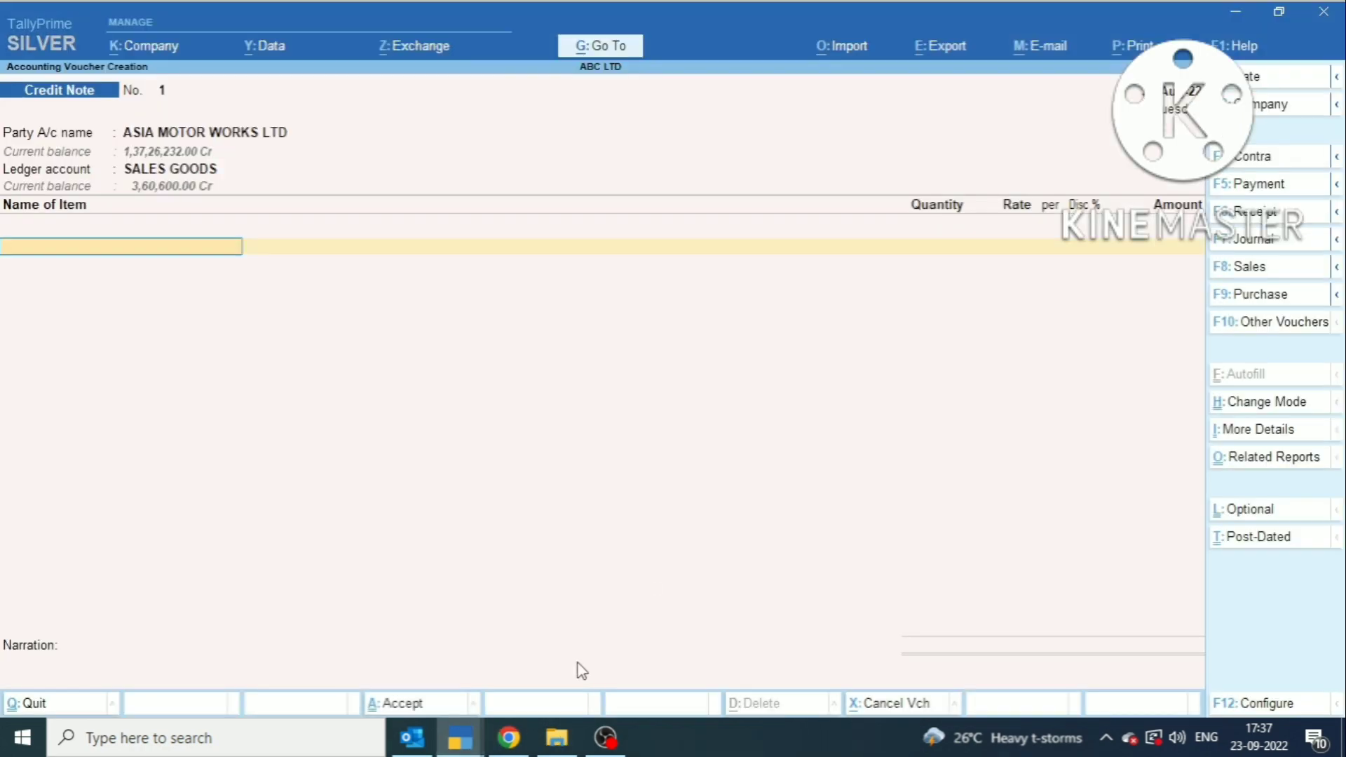
text(COMP)
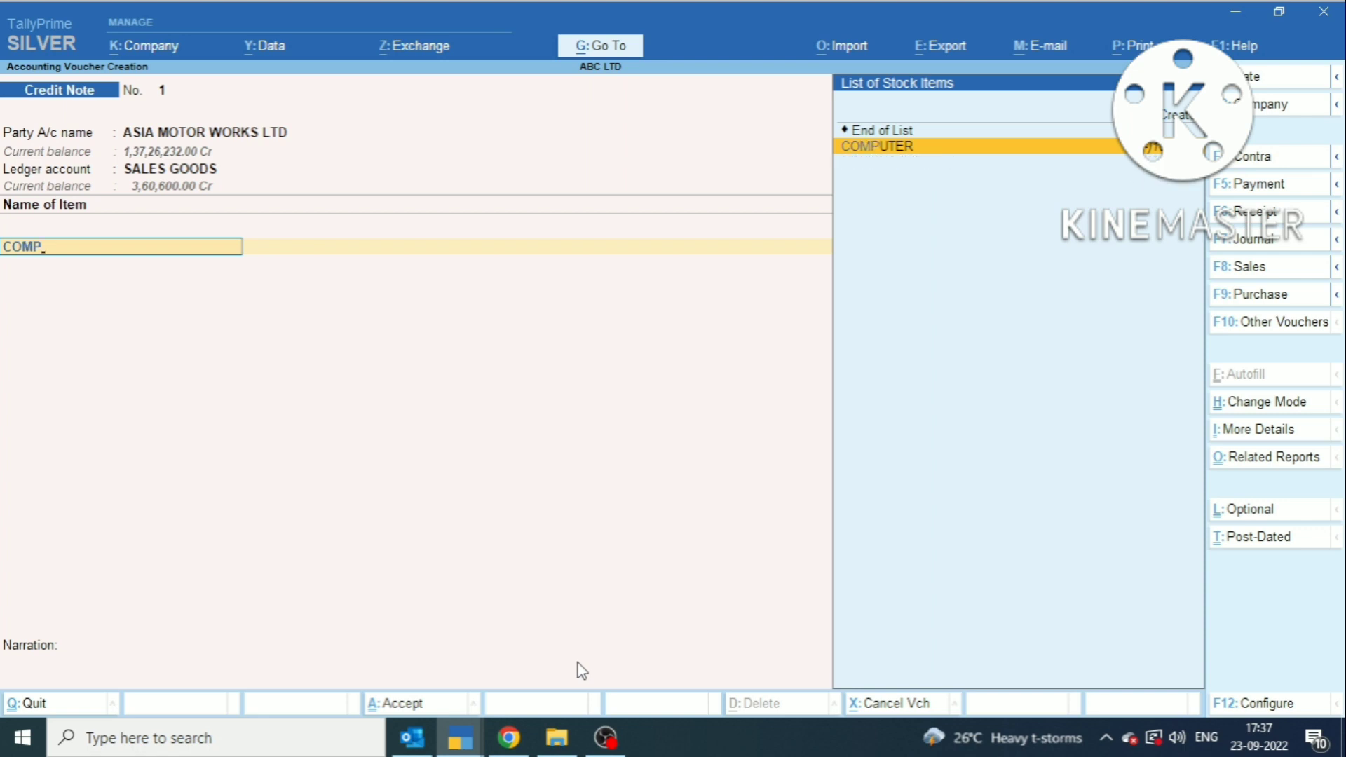
key(Return)
key(Return)
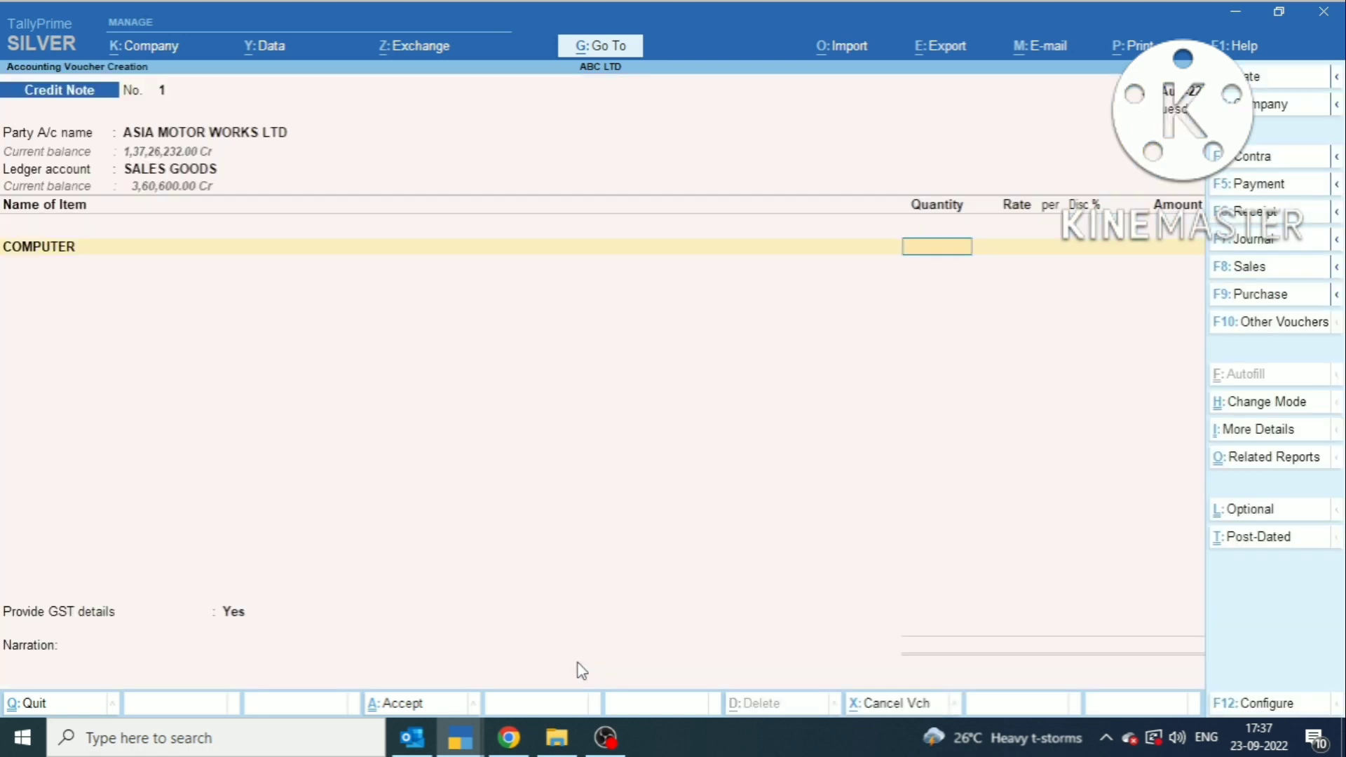
text(1)
key(Return)
key(Return)
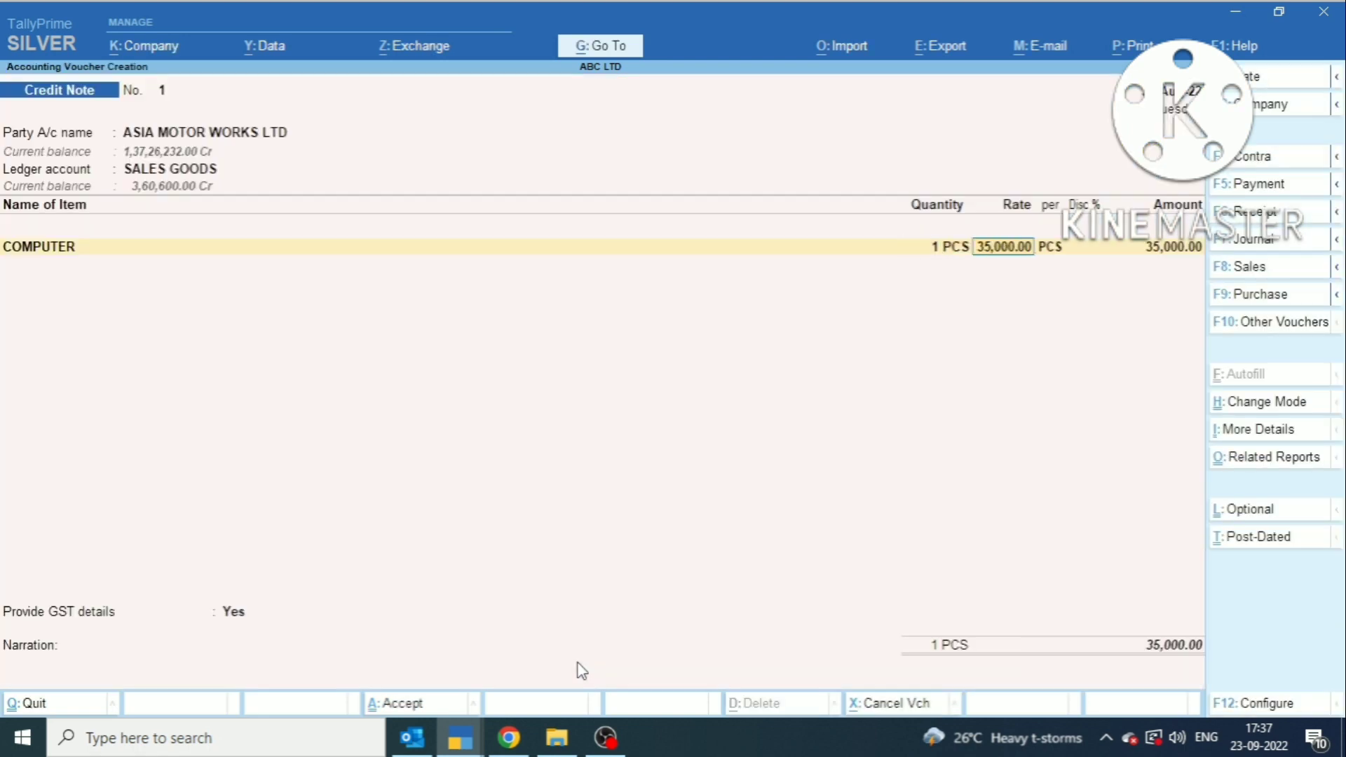
key(Return)
key(Return)
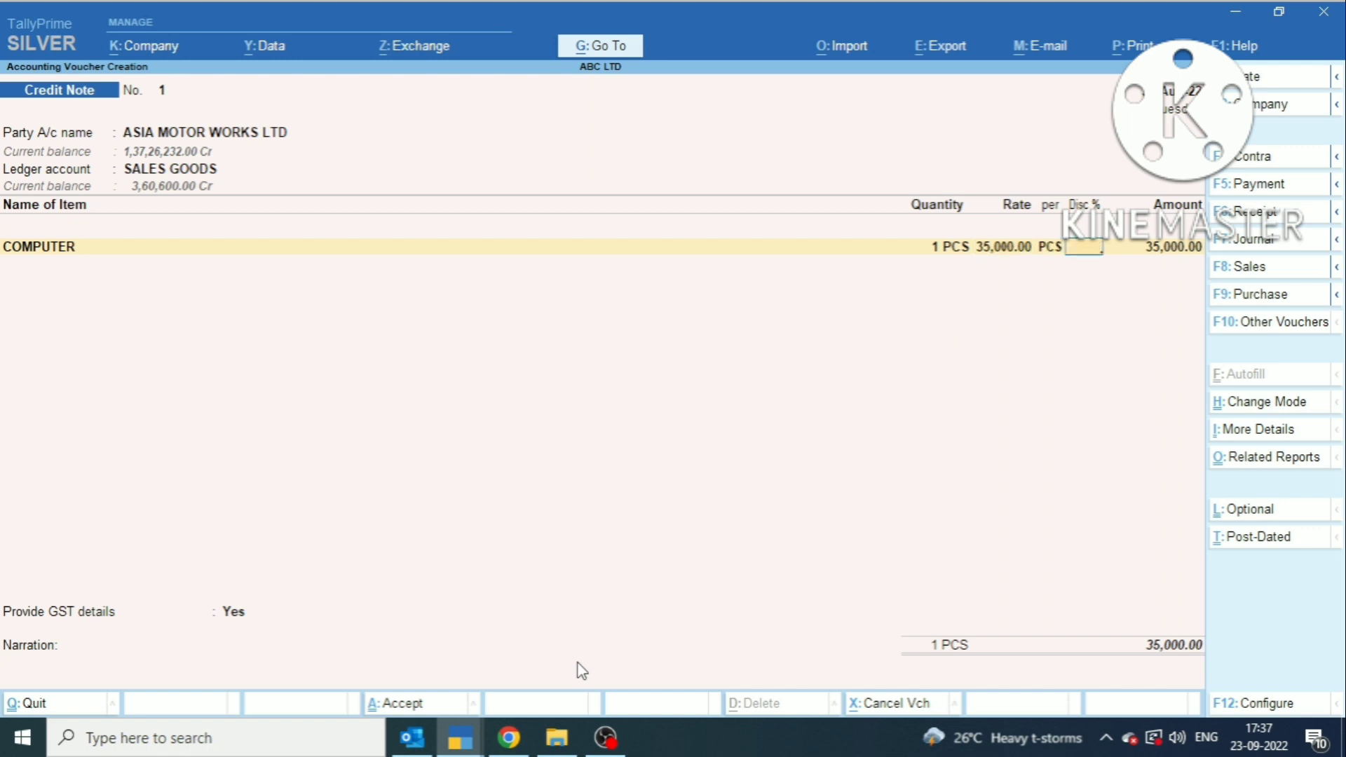
Look up the COMPUTER discount on the invoice in Chrome and give the credit note's item line in TallyPrime a 2% discount.
click(510, 736)
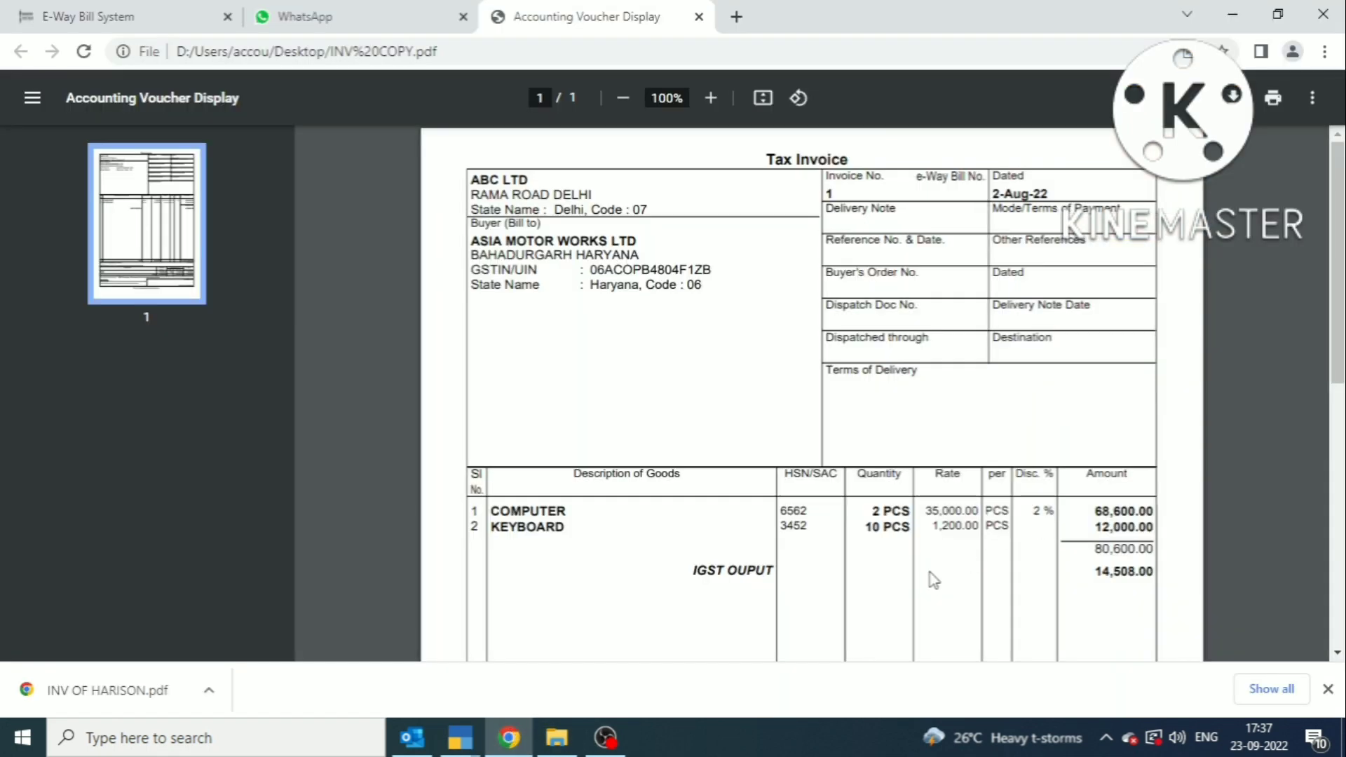
key(alt+Tab)
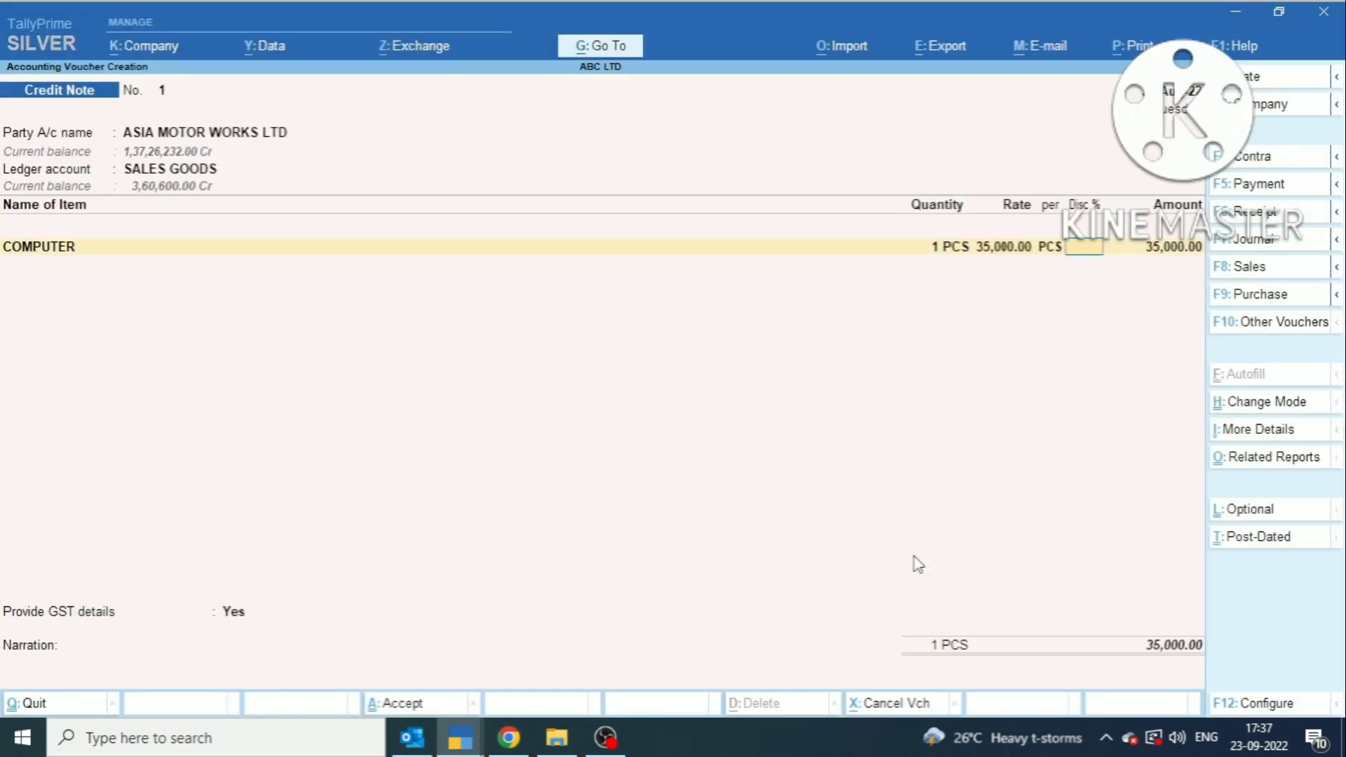
text(2)
key(Return)
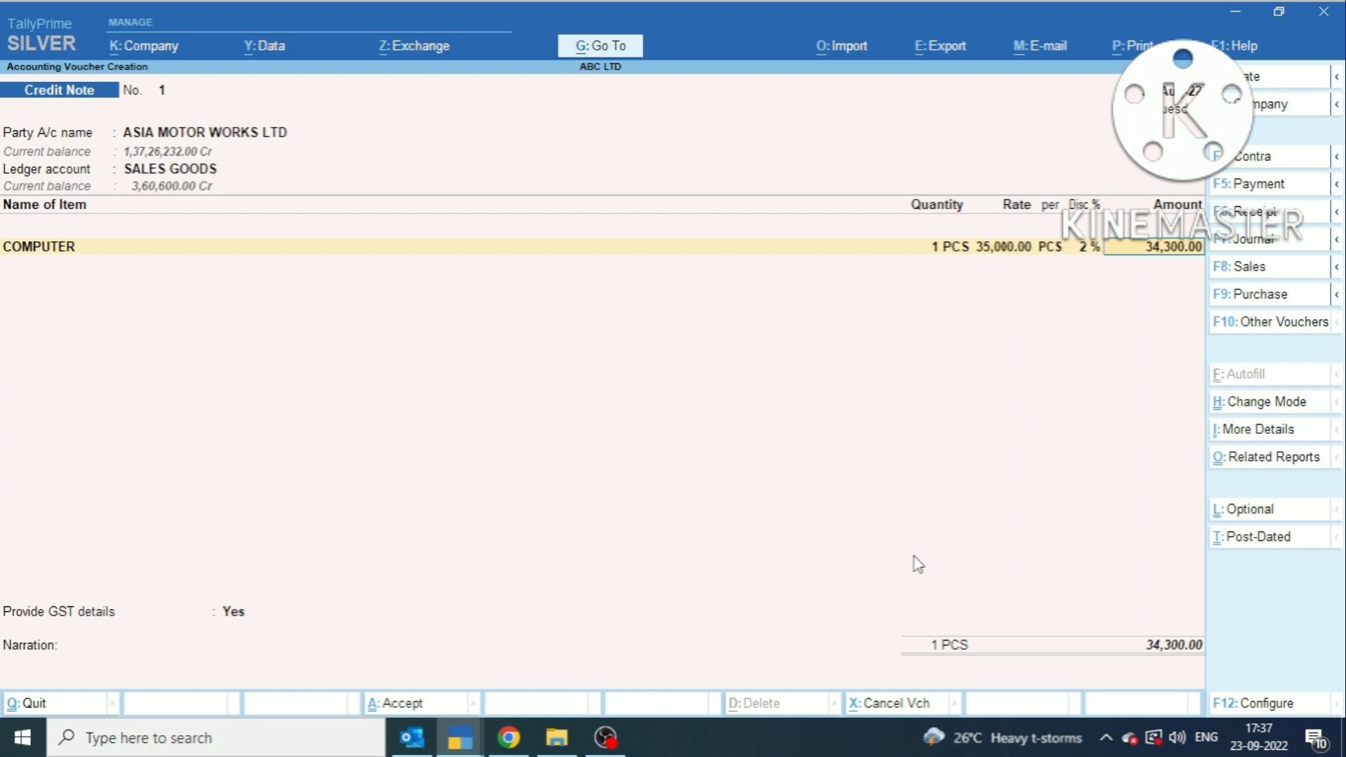
key(Return)
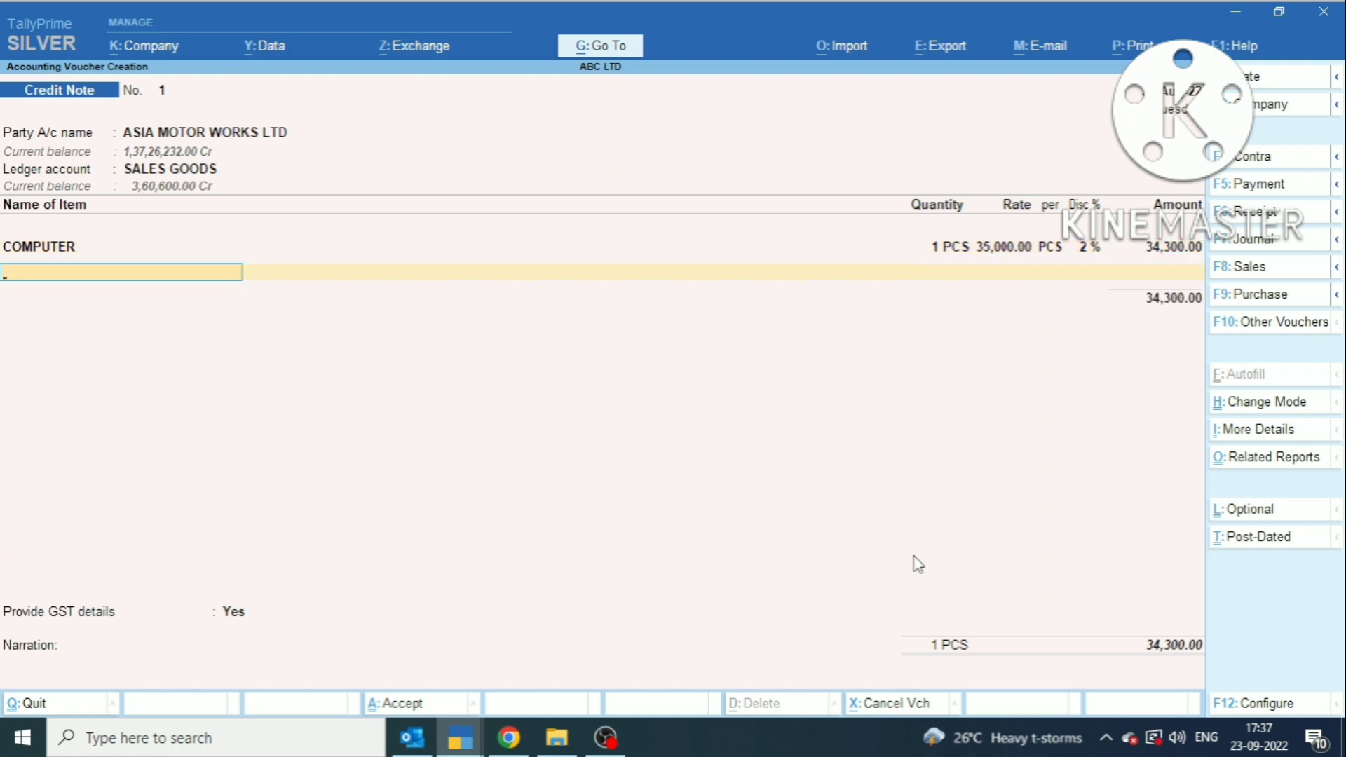
End the item list and add the IGST OUPUT tax ledger with its calculated amount.
key(Return)
text(IGST)
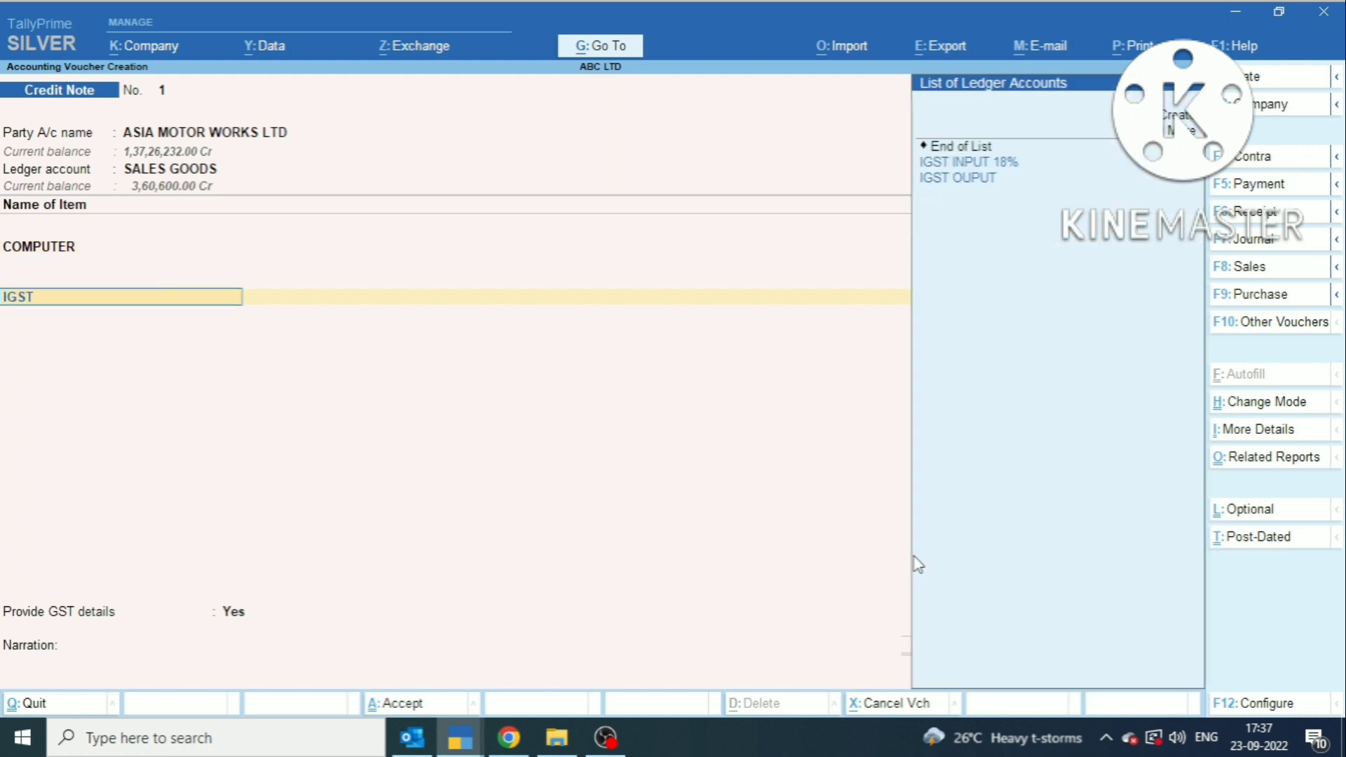
key(Down)
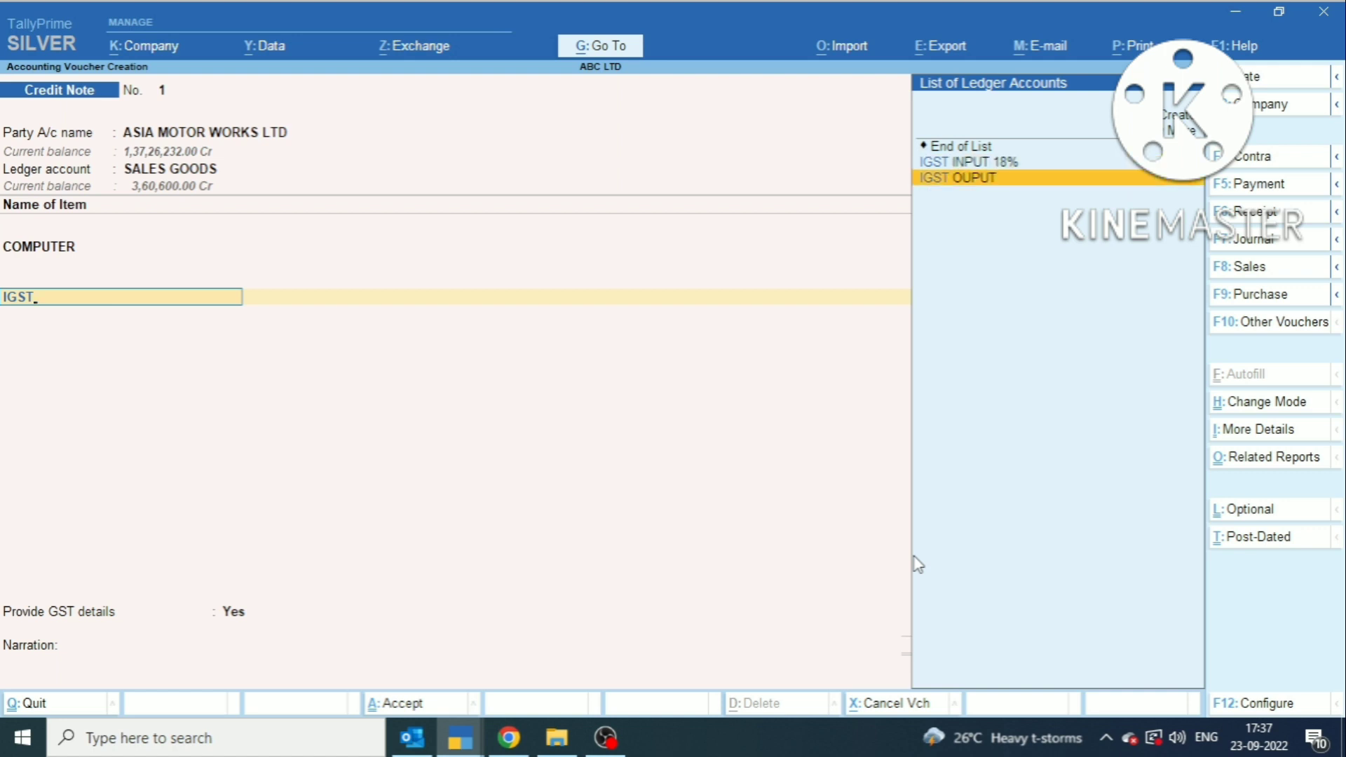
key(Return)
key(Return)
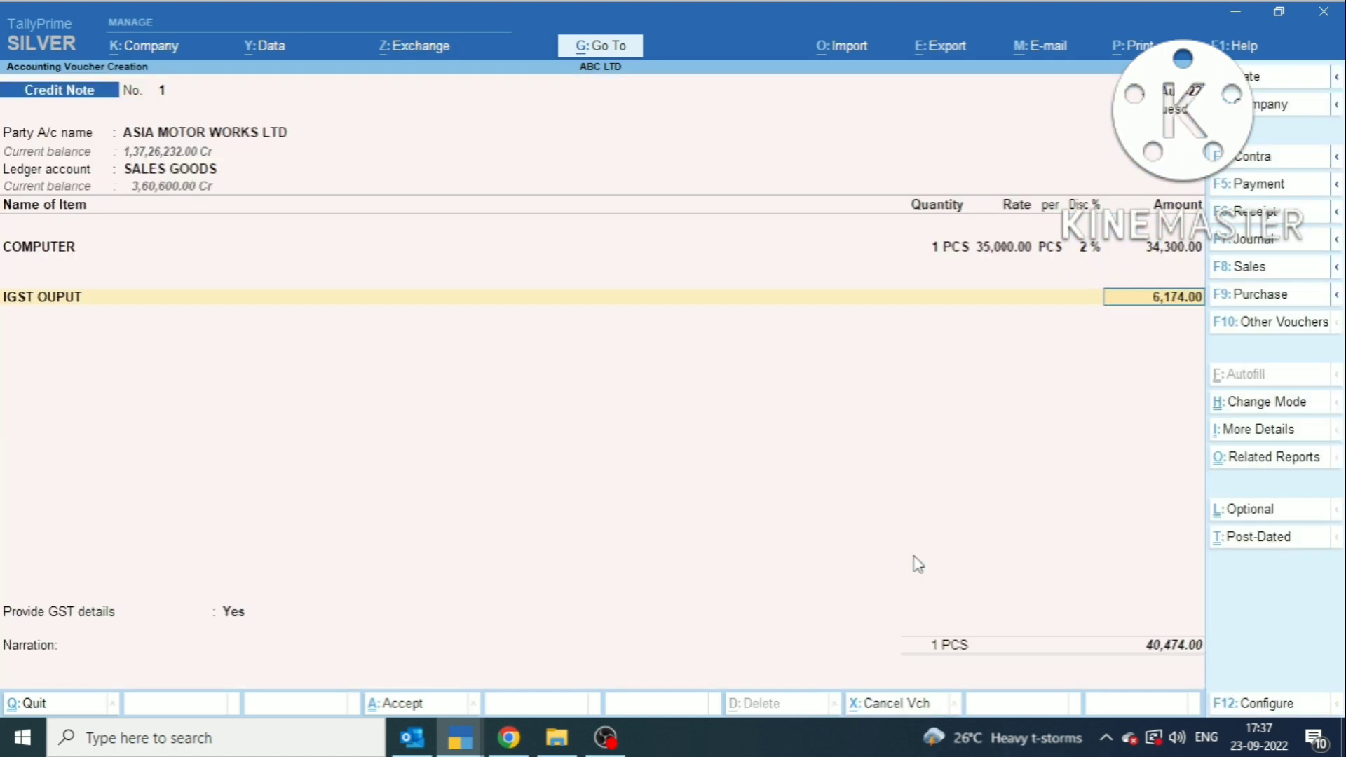
key(Return)
key(Return)
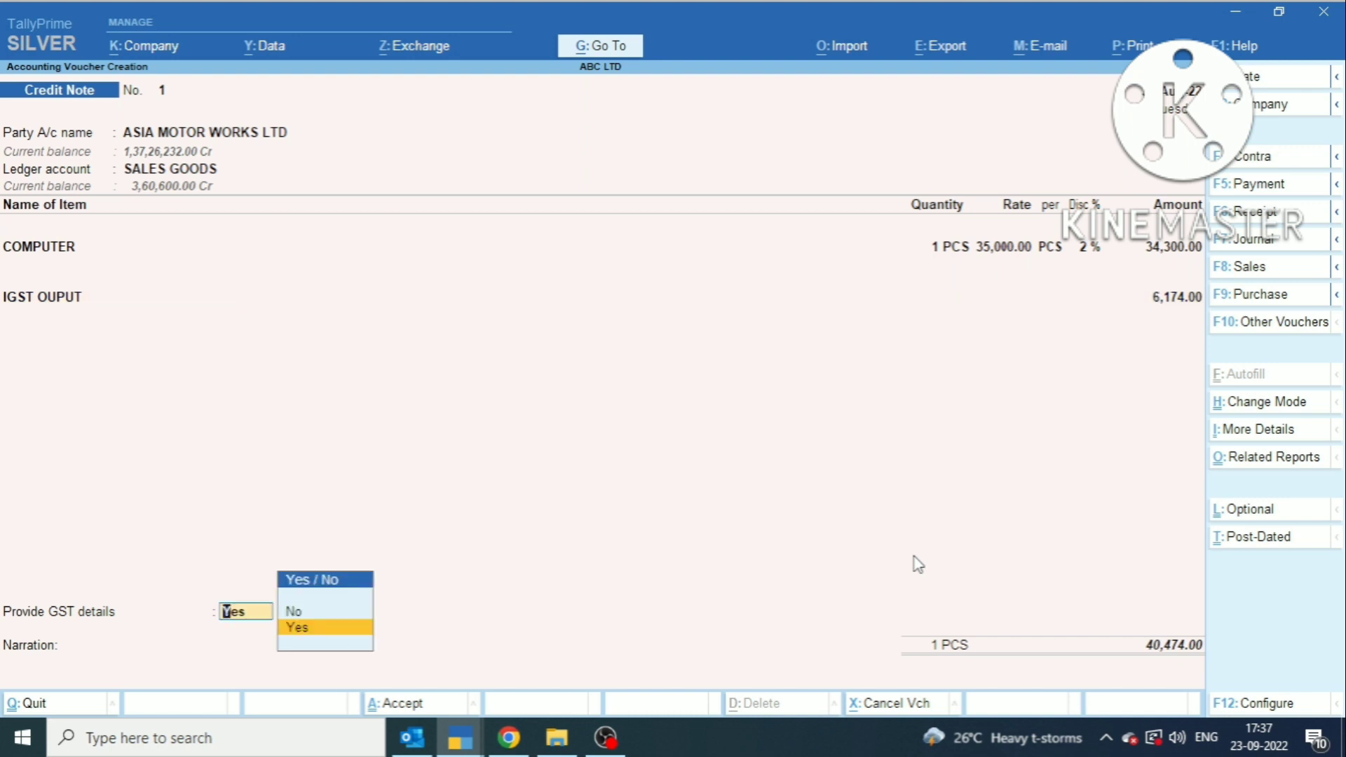
Provide the GST details with reason 01-Sales Return, buyer's debit note number 77 and date 29.8.22.
key(Return)
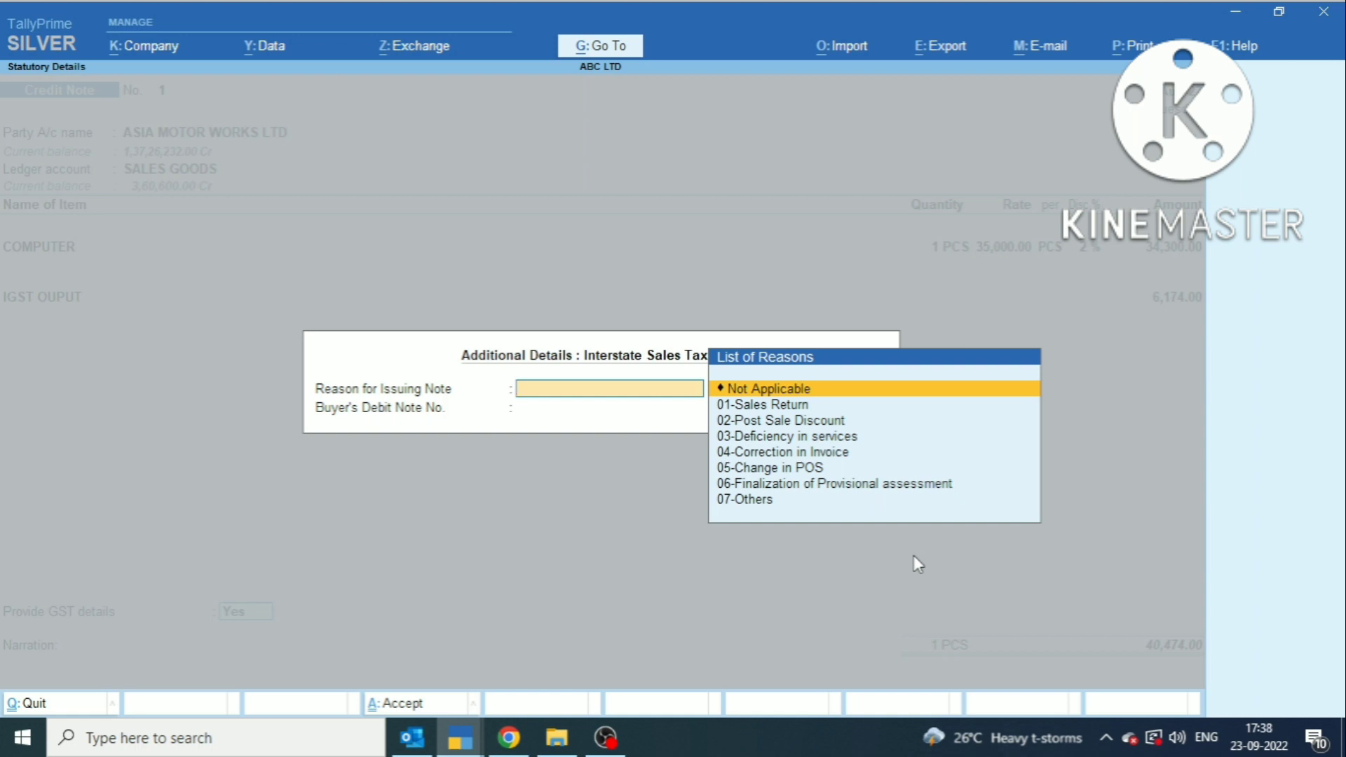
key(Down)
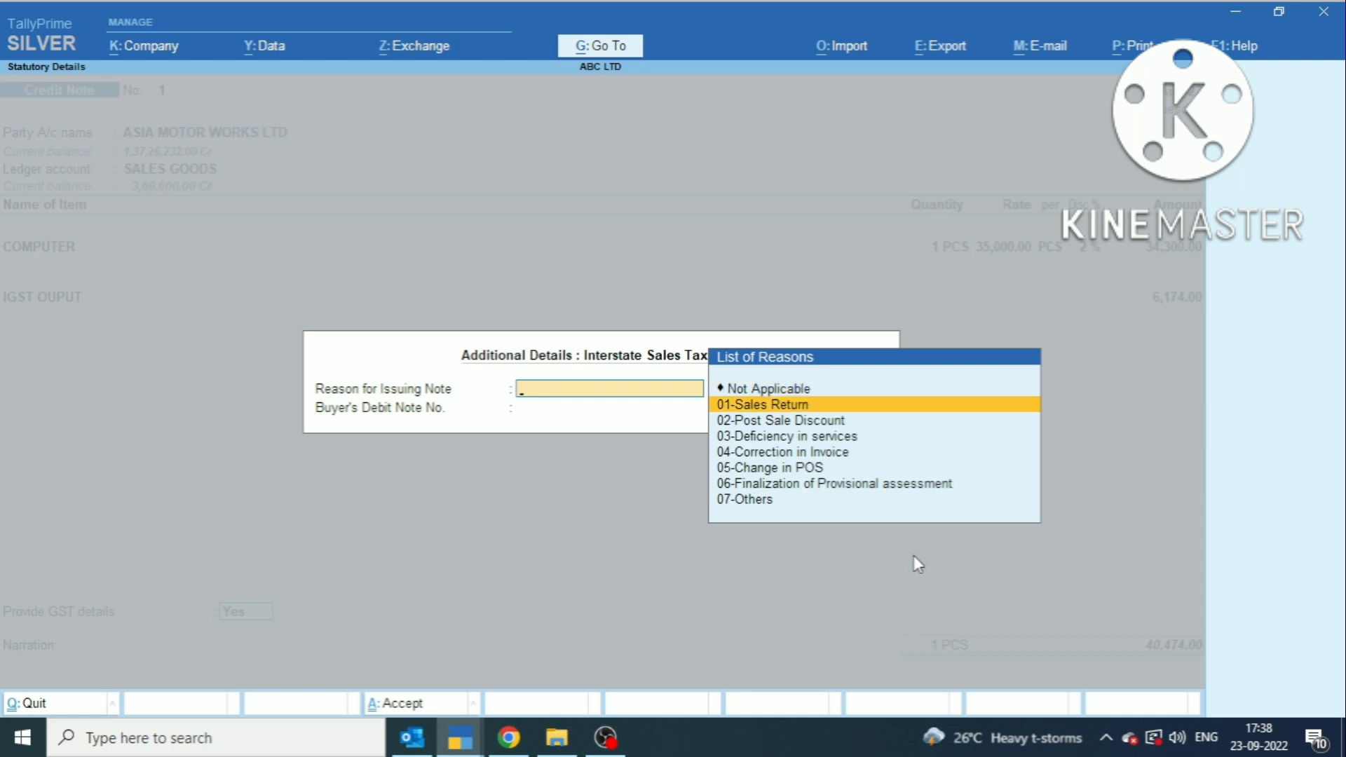
key(Return)
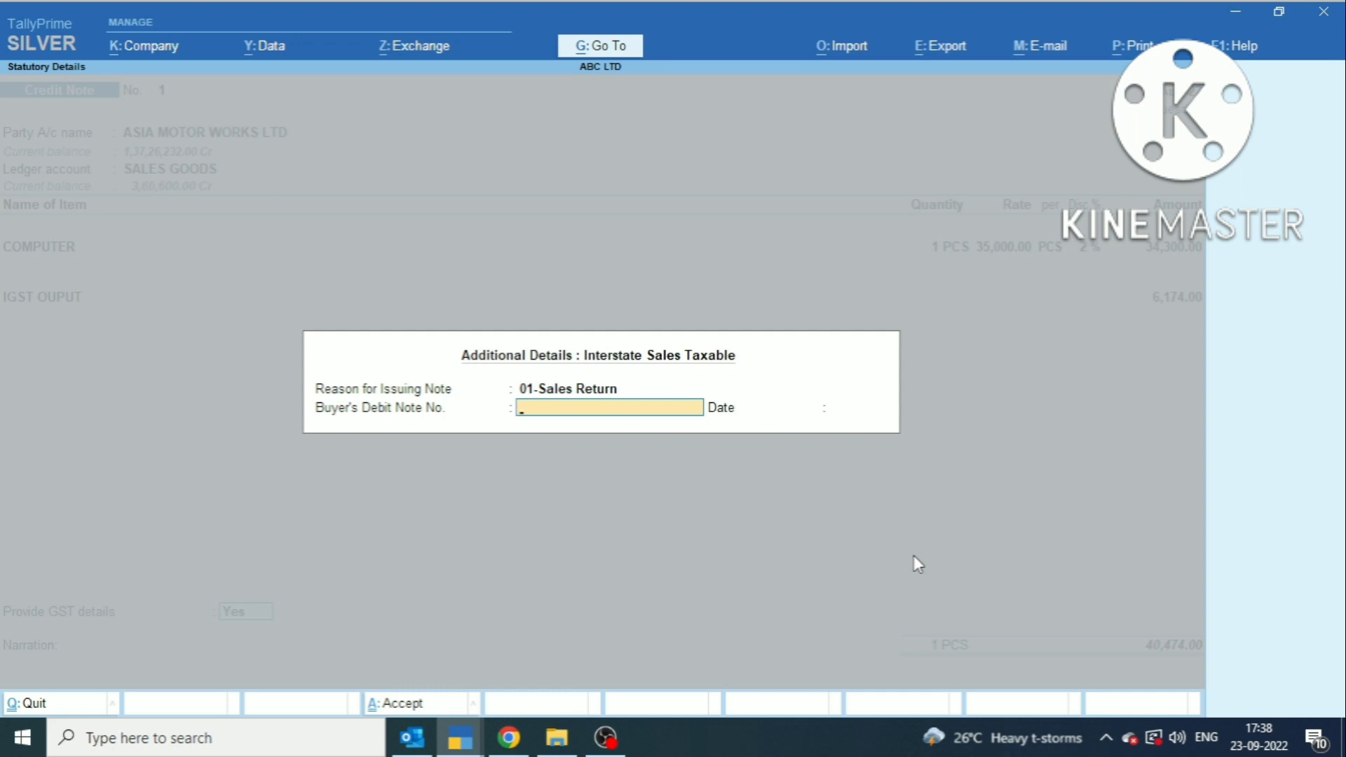
text(77)
key(Return)
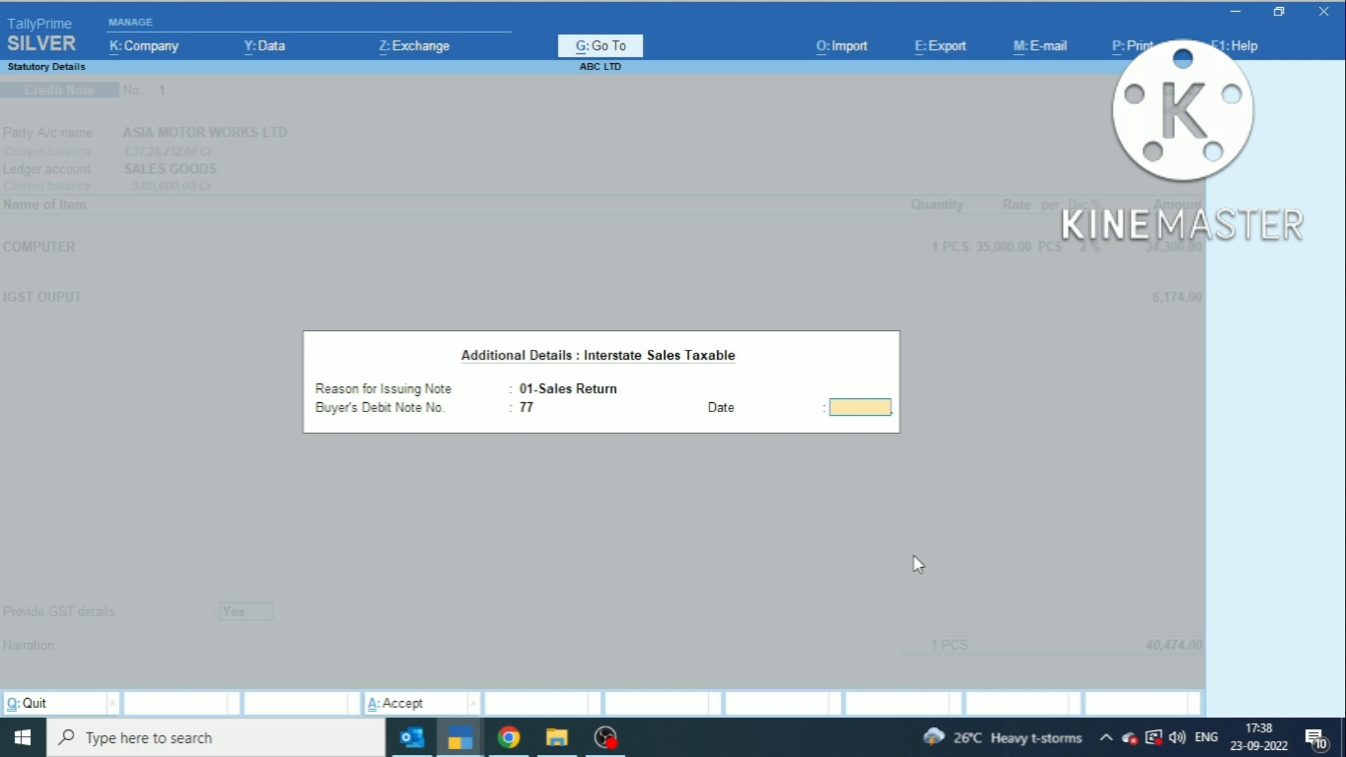
text(29.8.22)
key(Return)
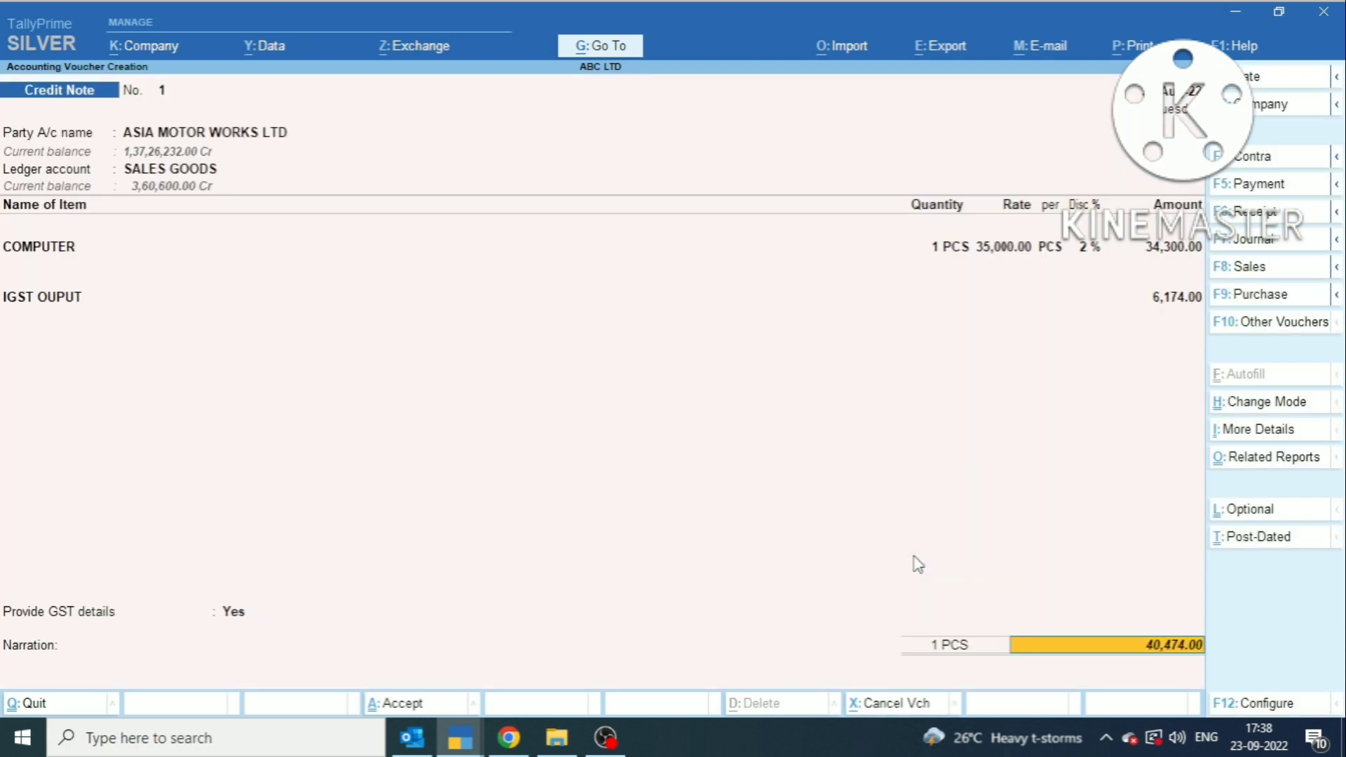
Save the credit note with a New Ref bill-wise allocation named 1 and return to the Gateway of Tally.
key(Return)
key(Return)
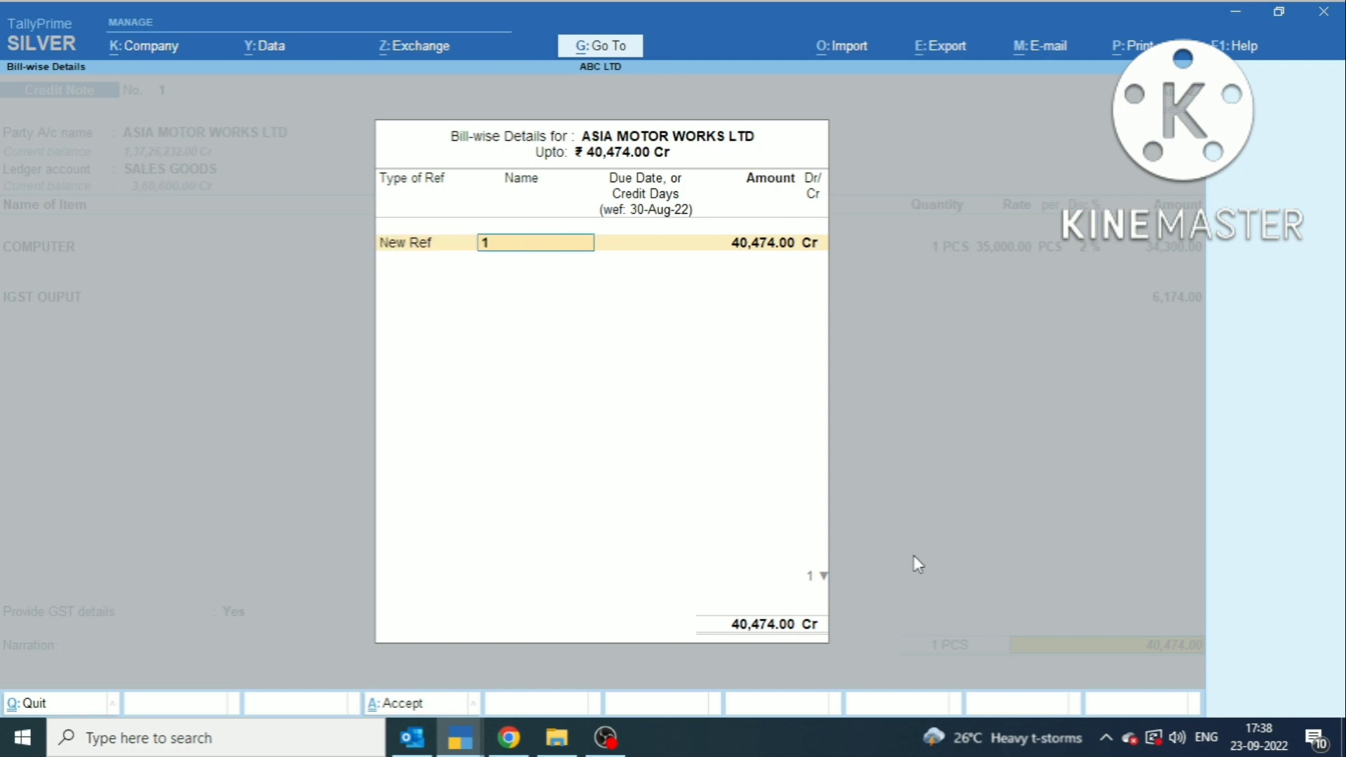
key(ctrl+a)
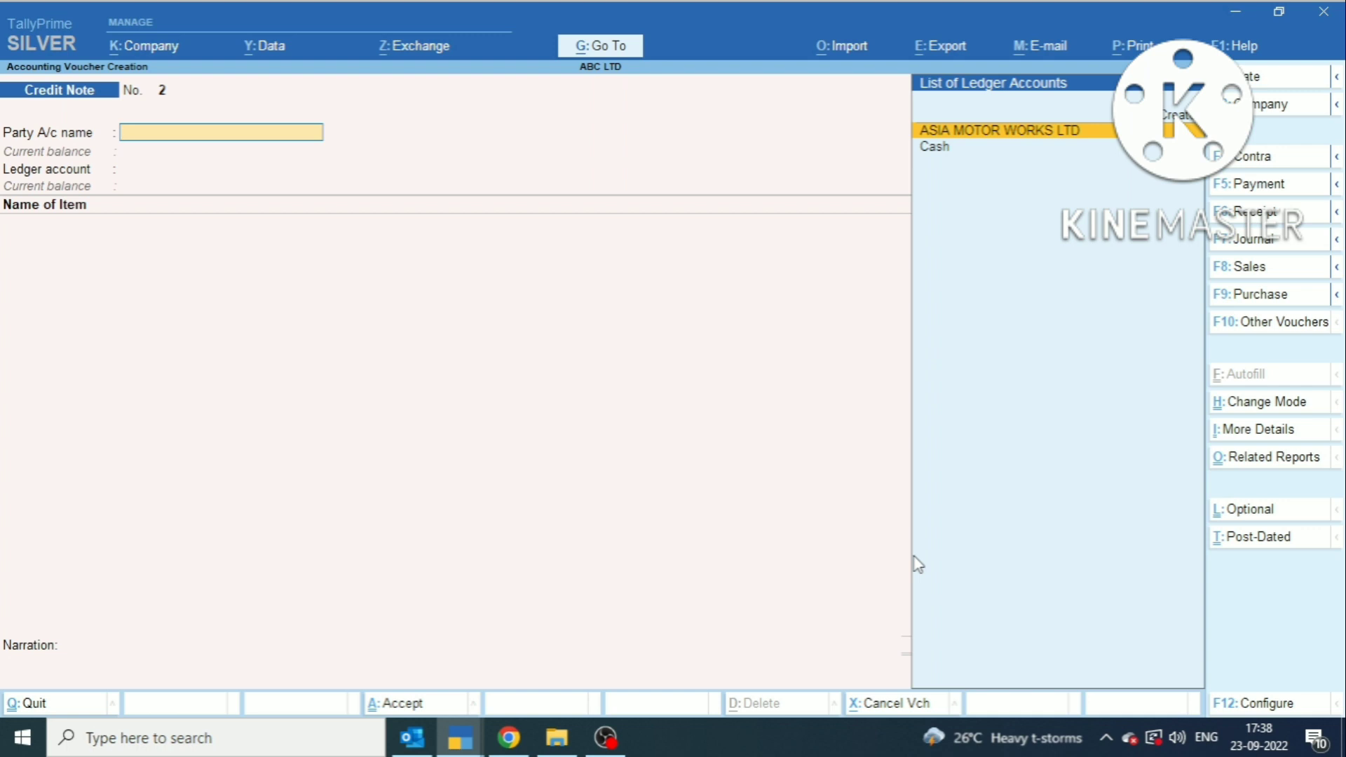
key(Escape)
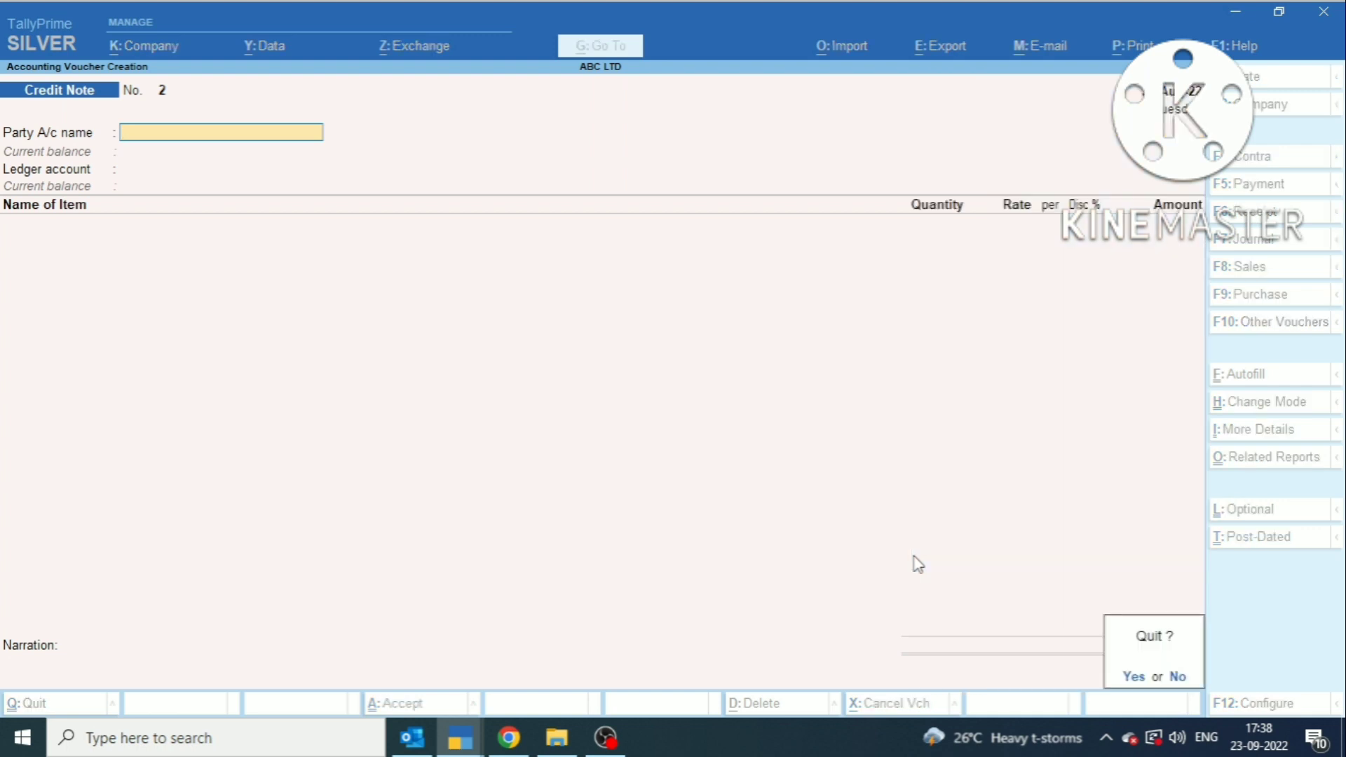
key(y)
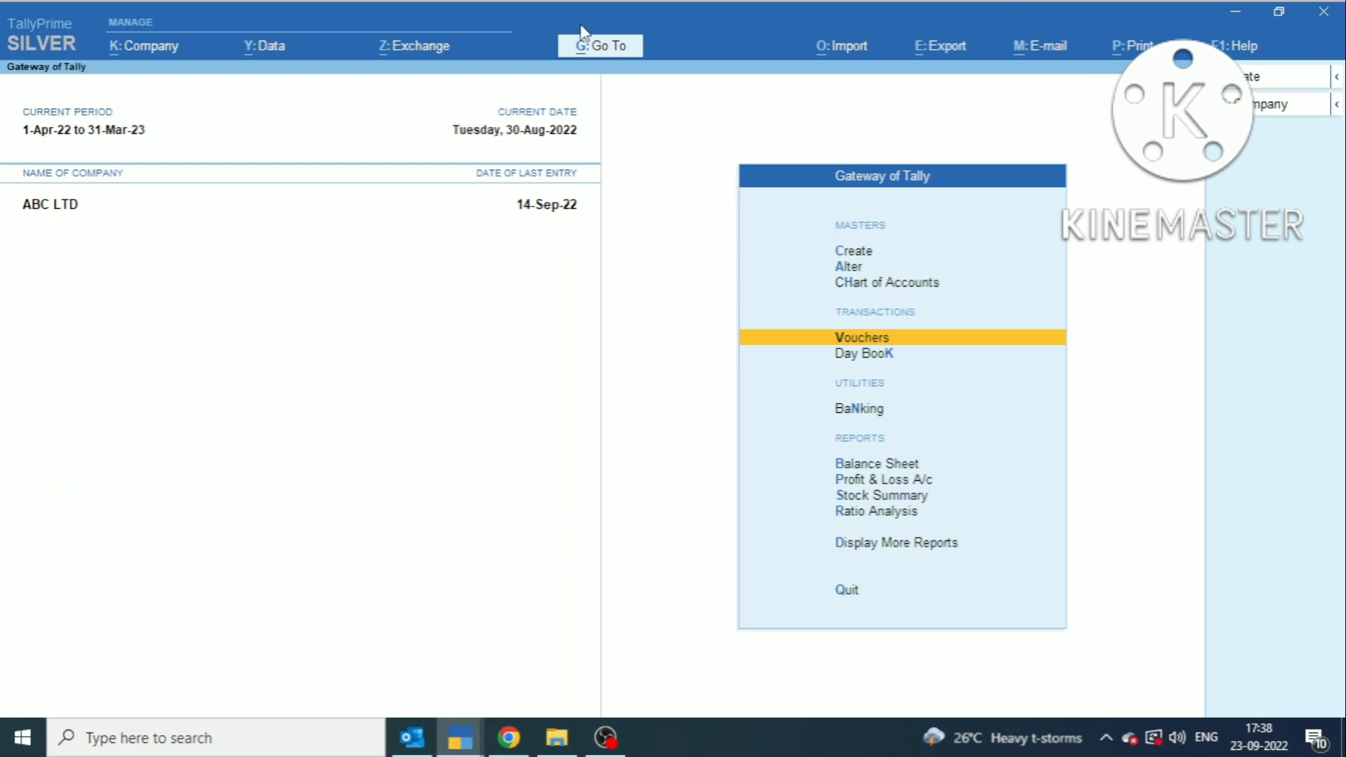
Open the GSTR-1 report, examine the Credit/Debit Notes (Registered) - 9B row, and return to the Gateway of Tally.
click(608, 46)
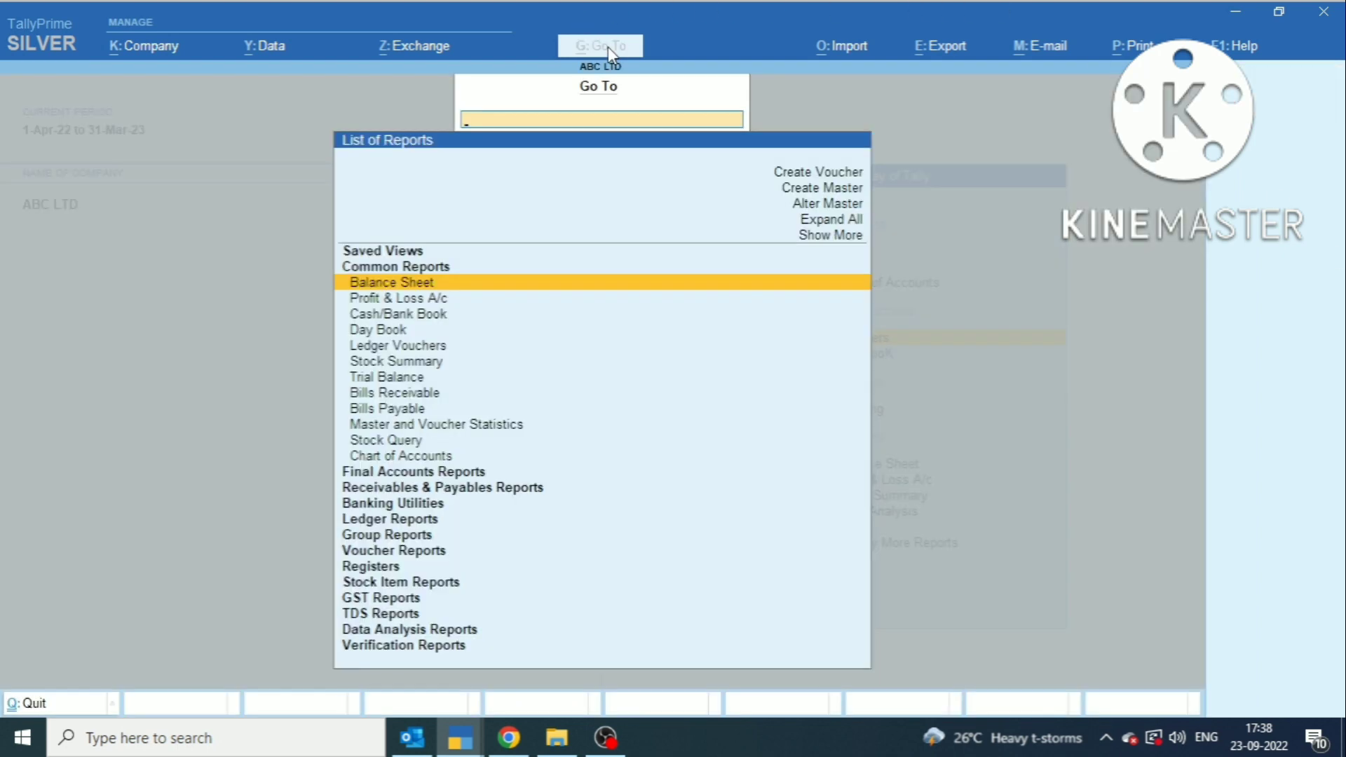
text(GST)
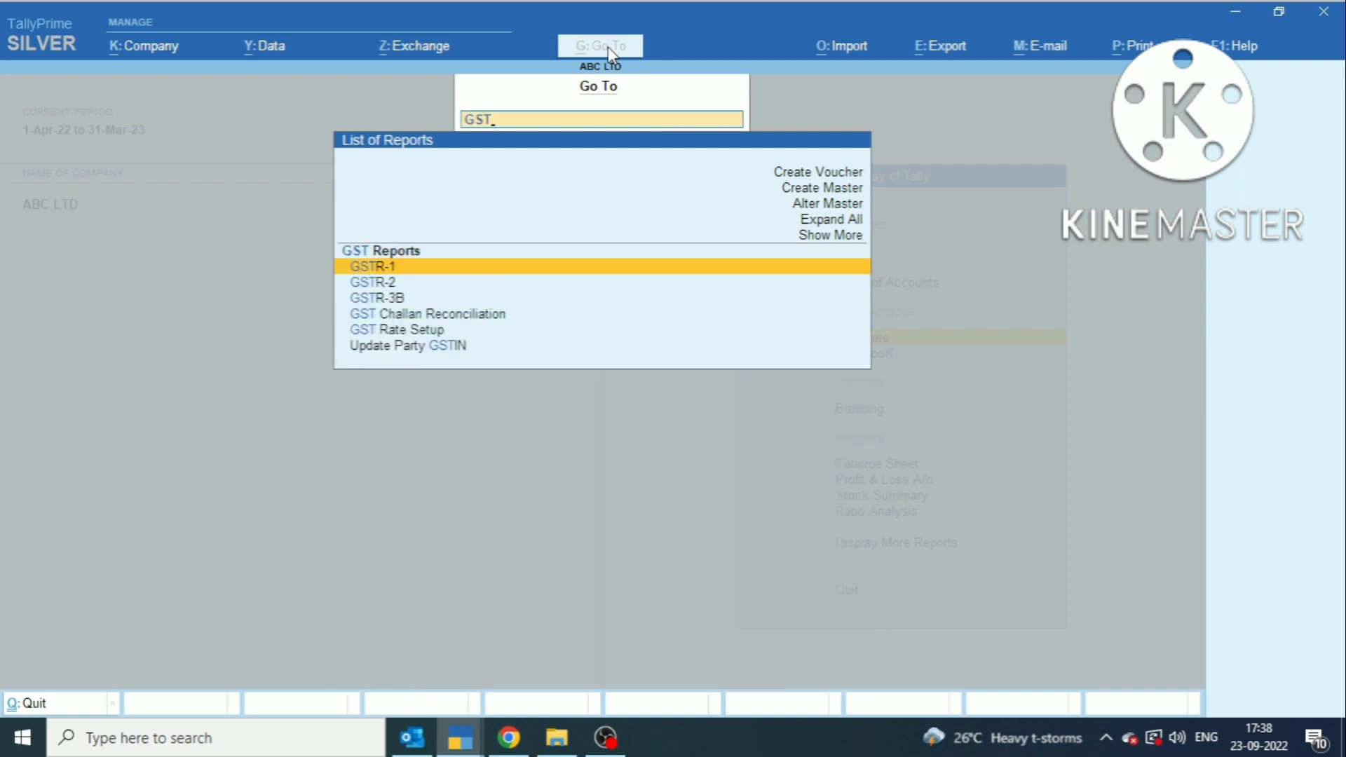
key(Return)
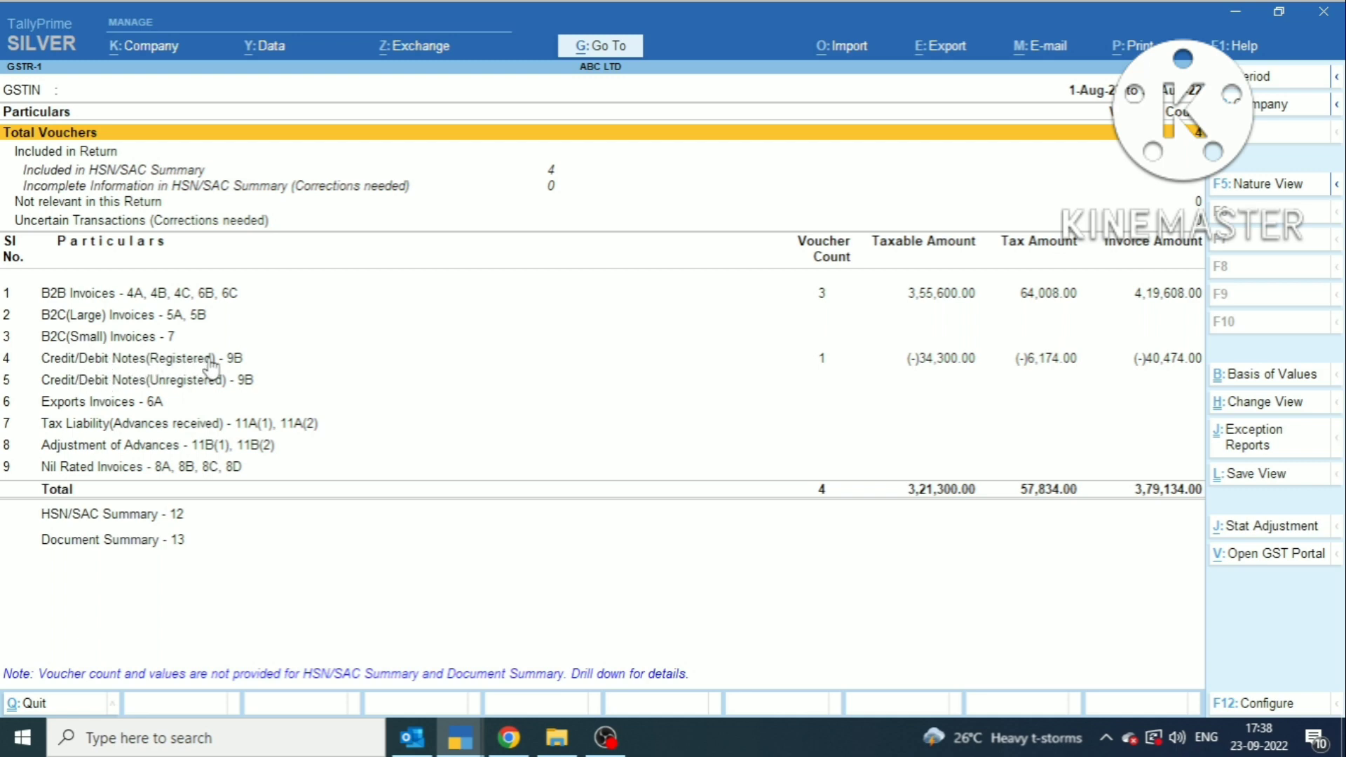
click(926, 365)
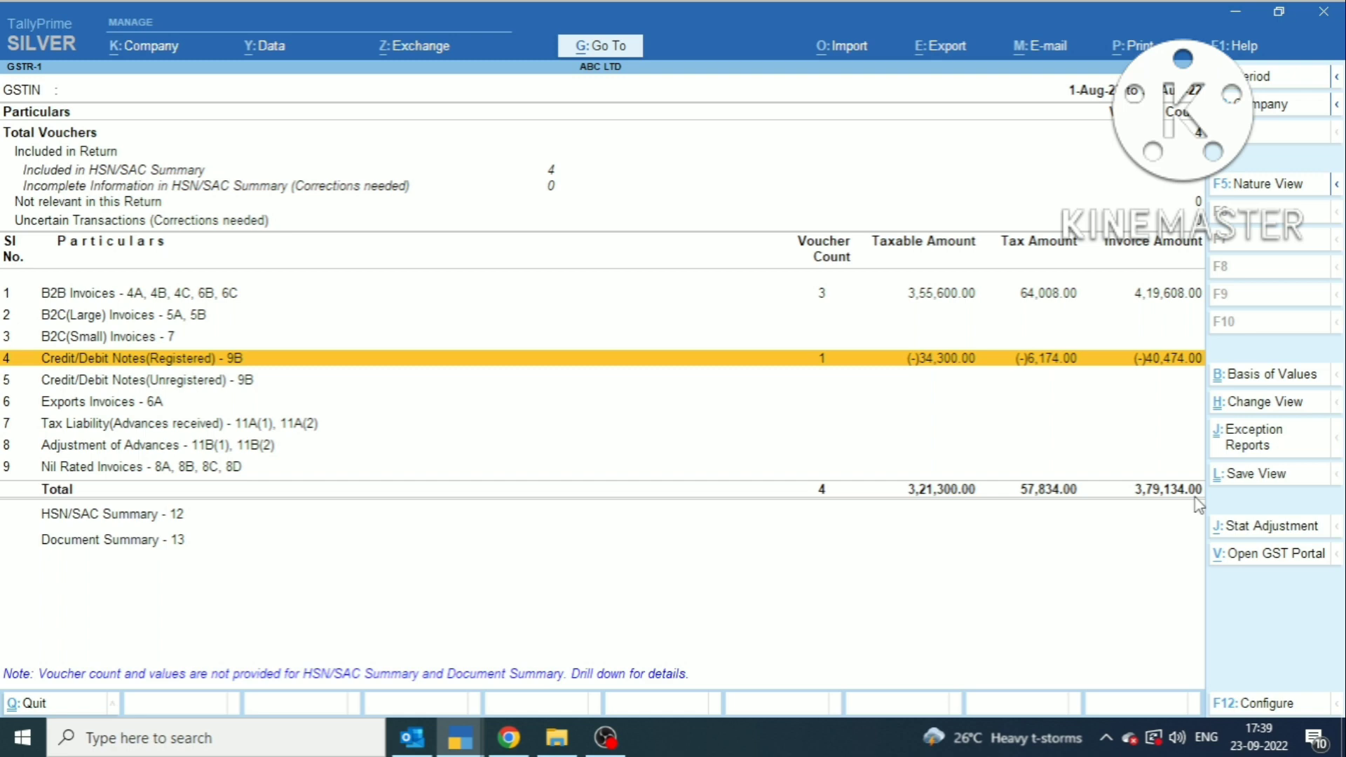
key(Escape)
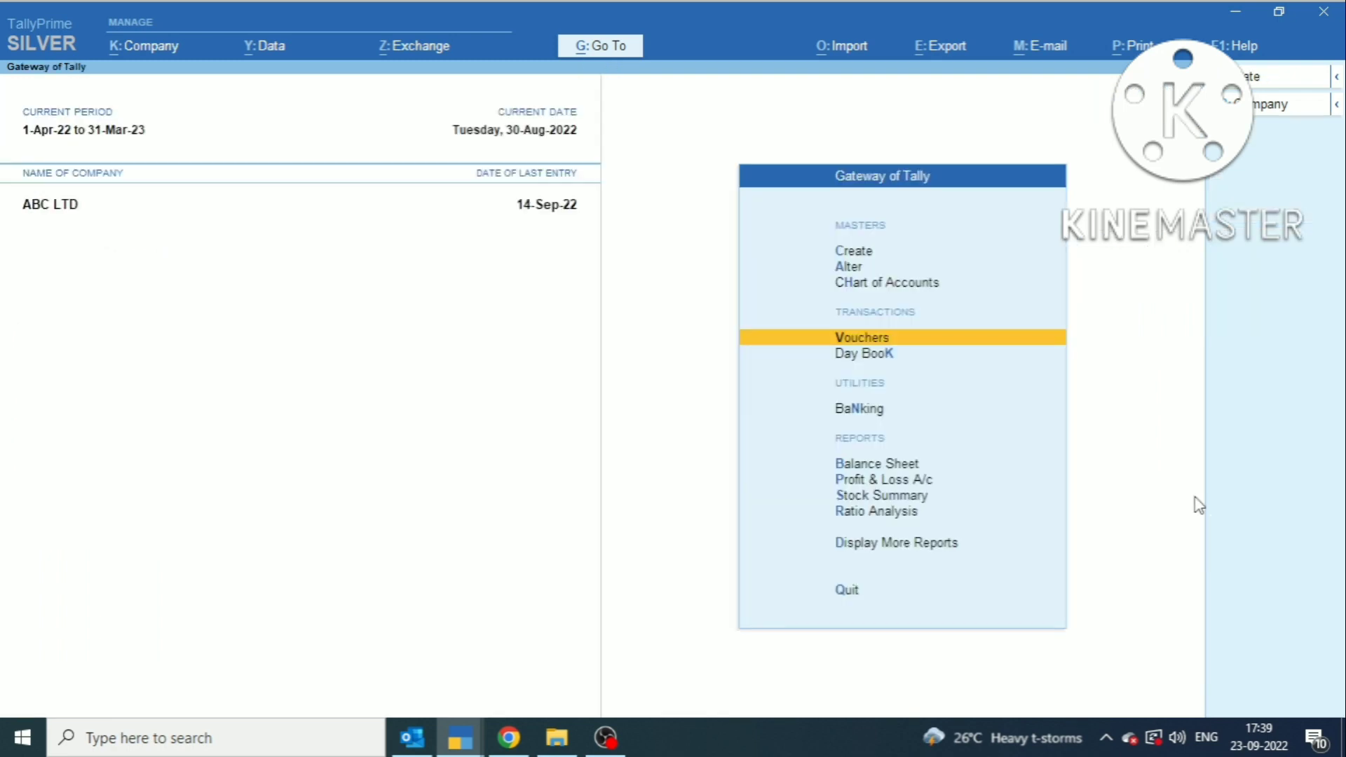
key(Escape)
key(Escape)
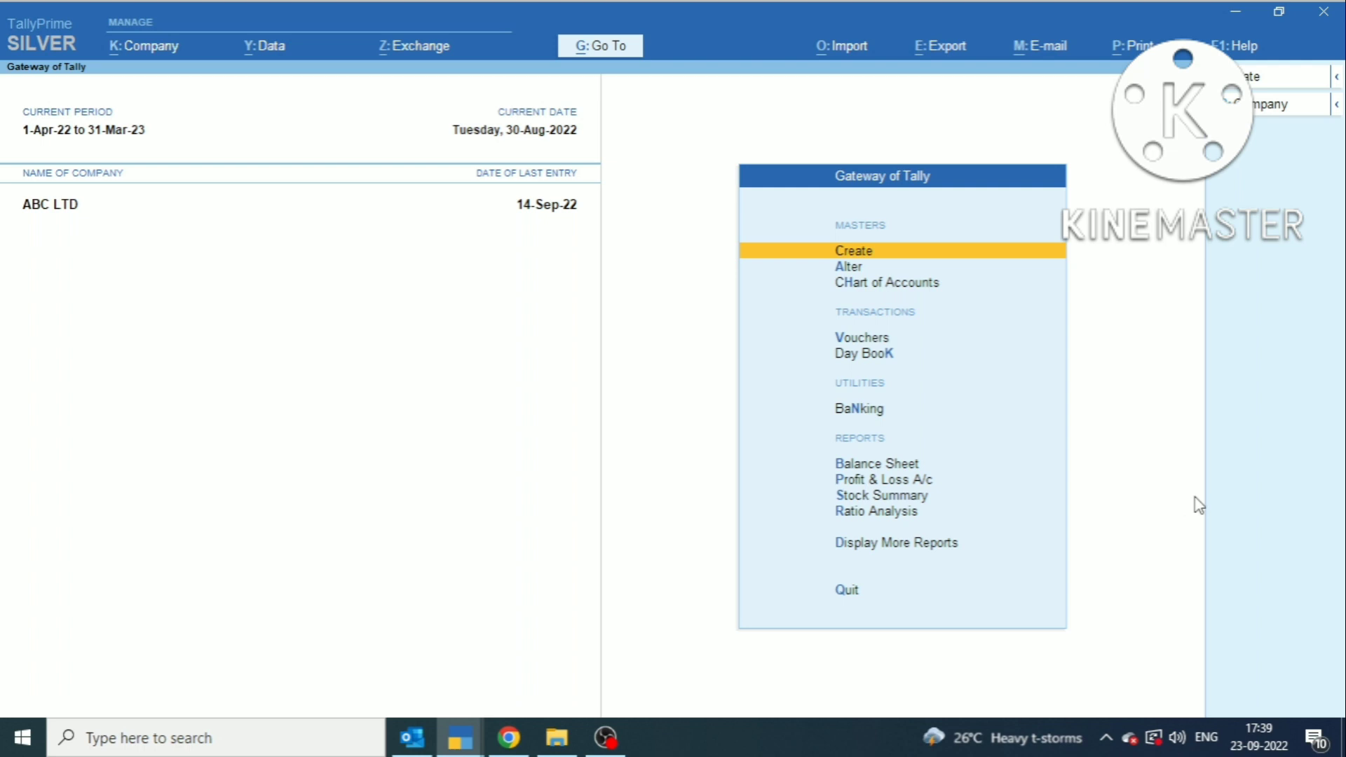
Start a new credit note dated 30.8.22 for ASIA MOTOR WORKS LTD, accepting the receipt, order and original invoice details blank.
key(ctrl+F8)
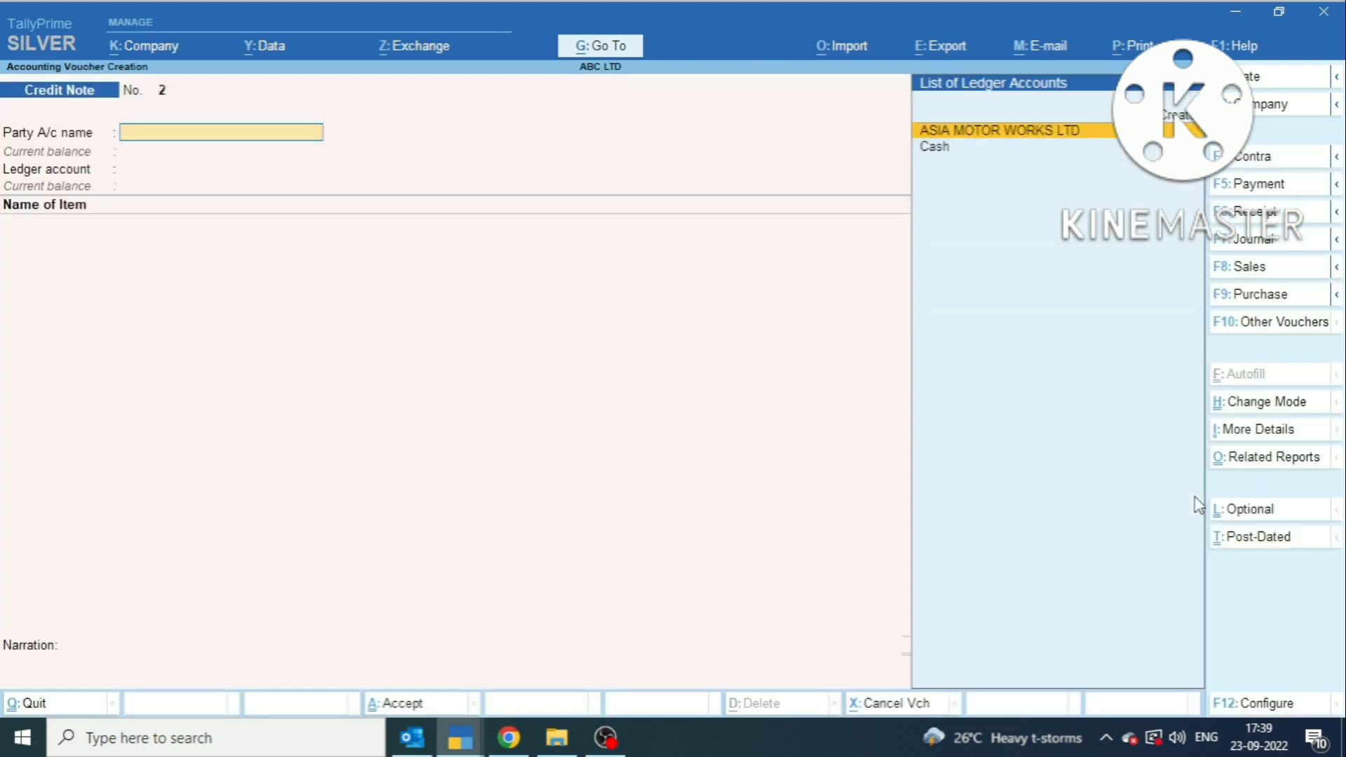
key(F2)
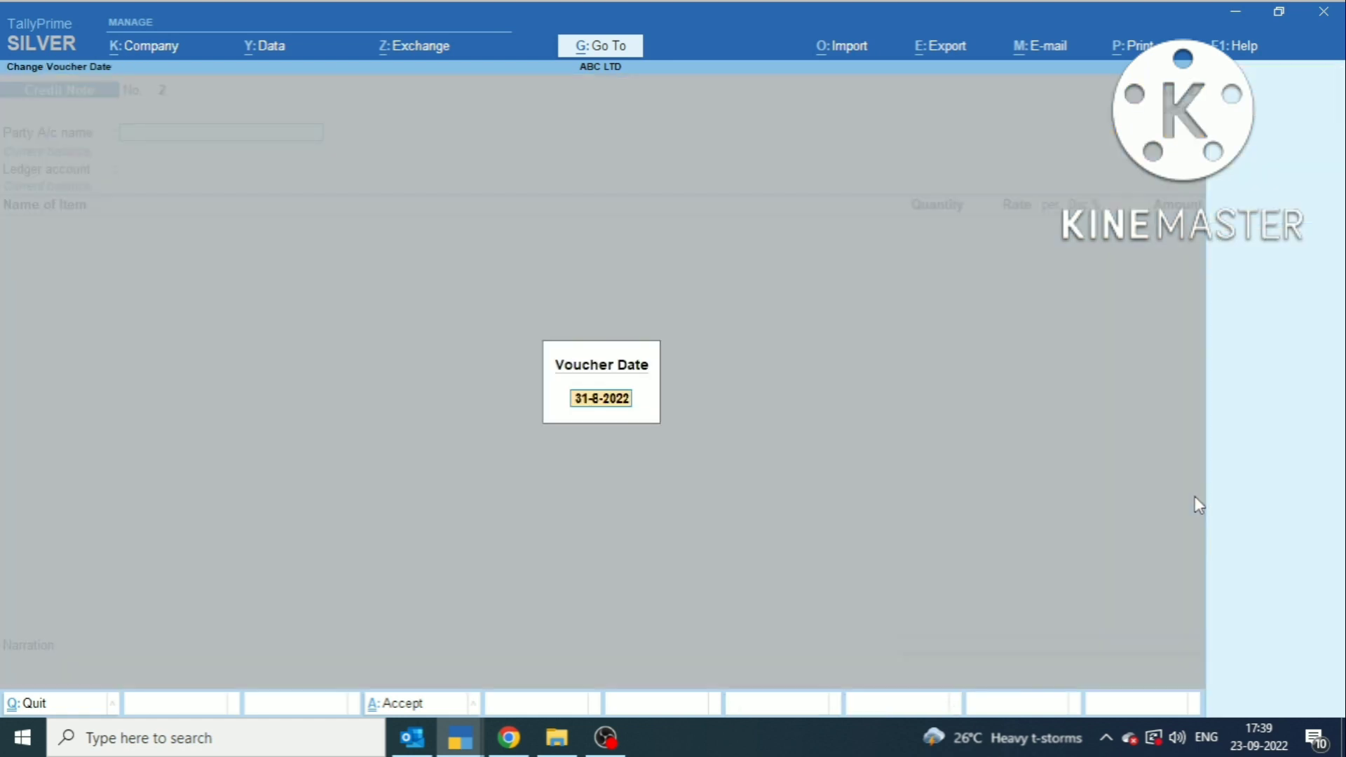
text(30.8.22)
key(Return)
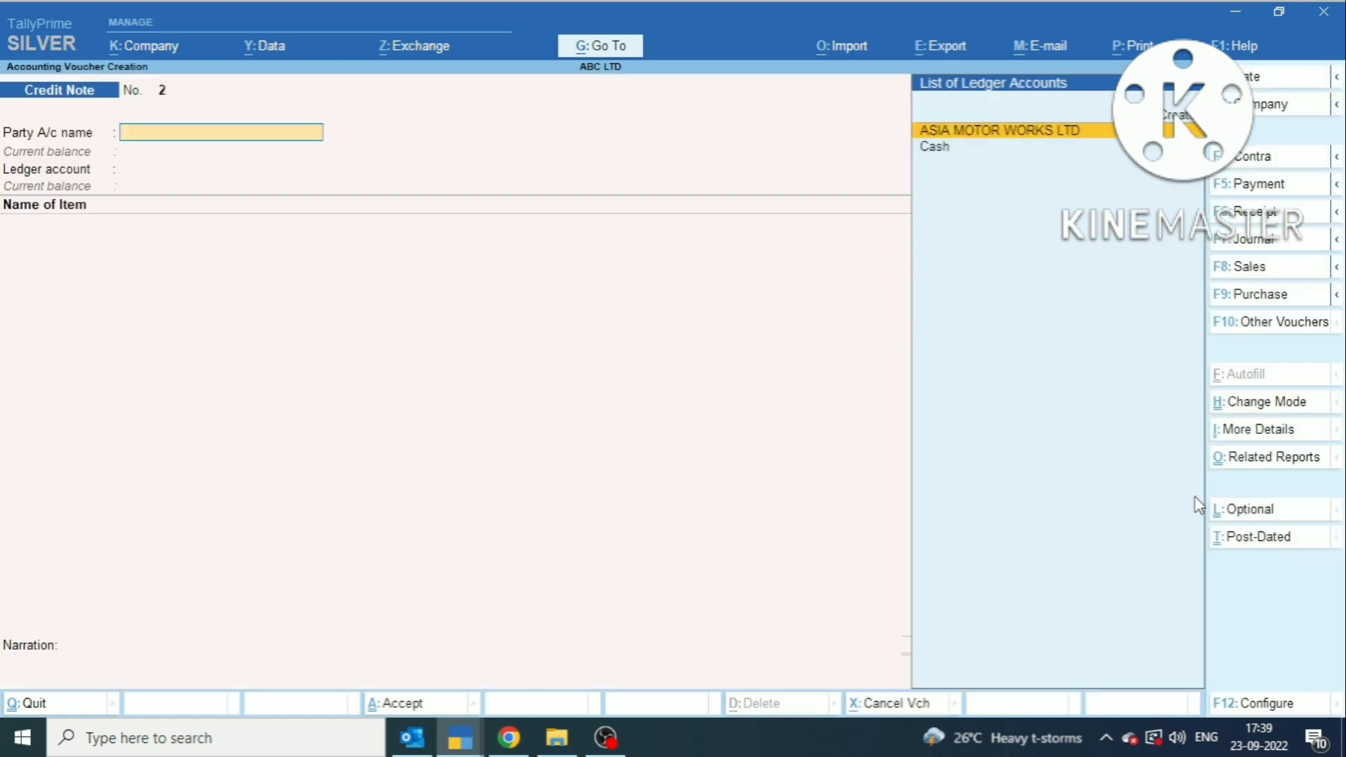
key(Return)
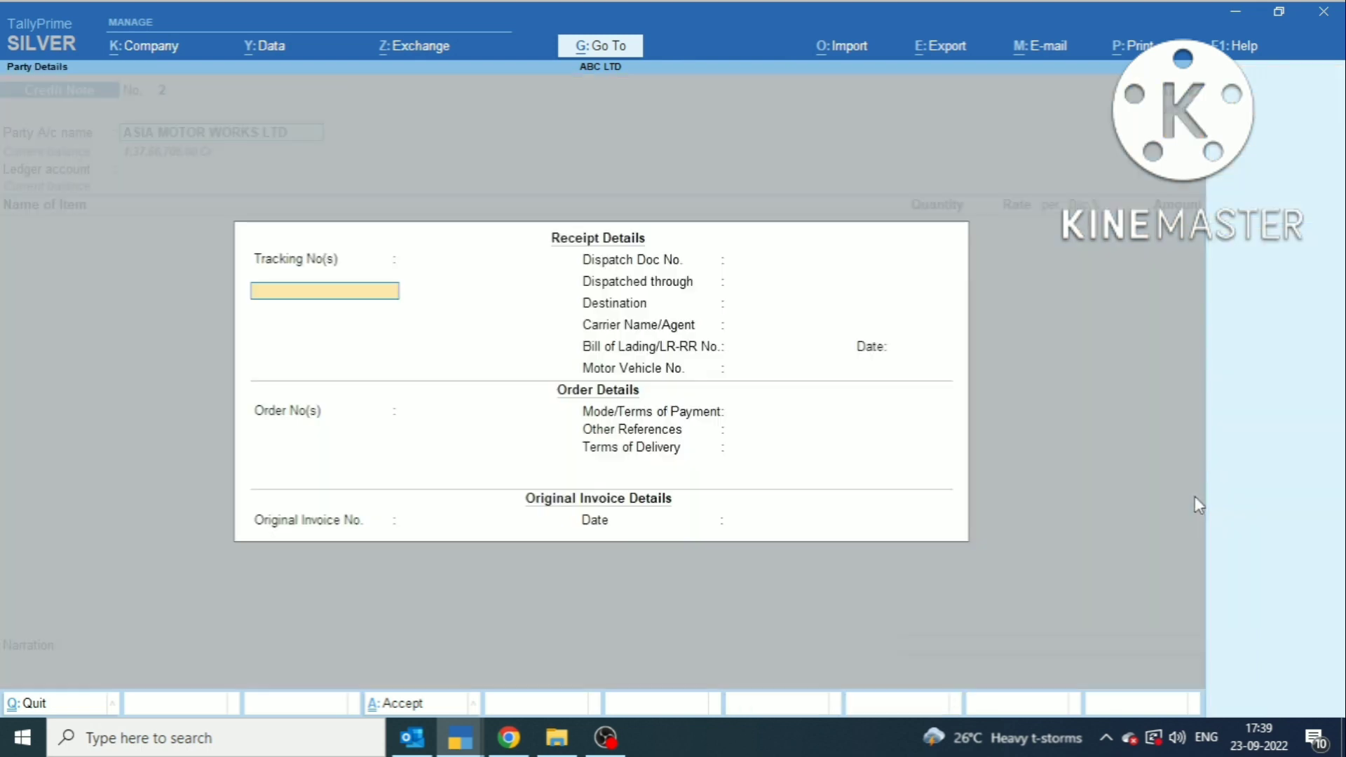
key(ctrl+a)
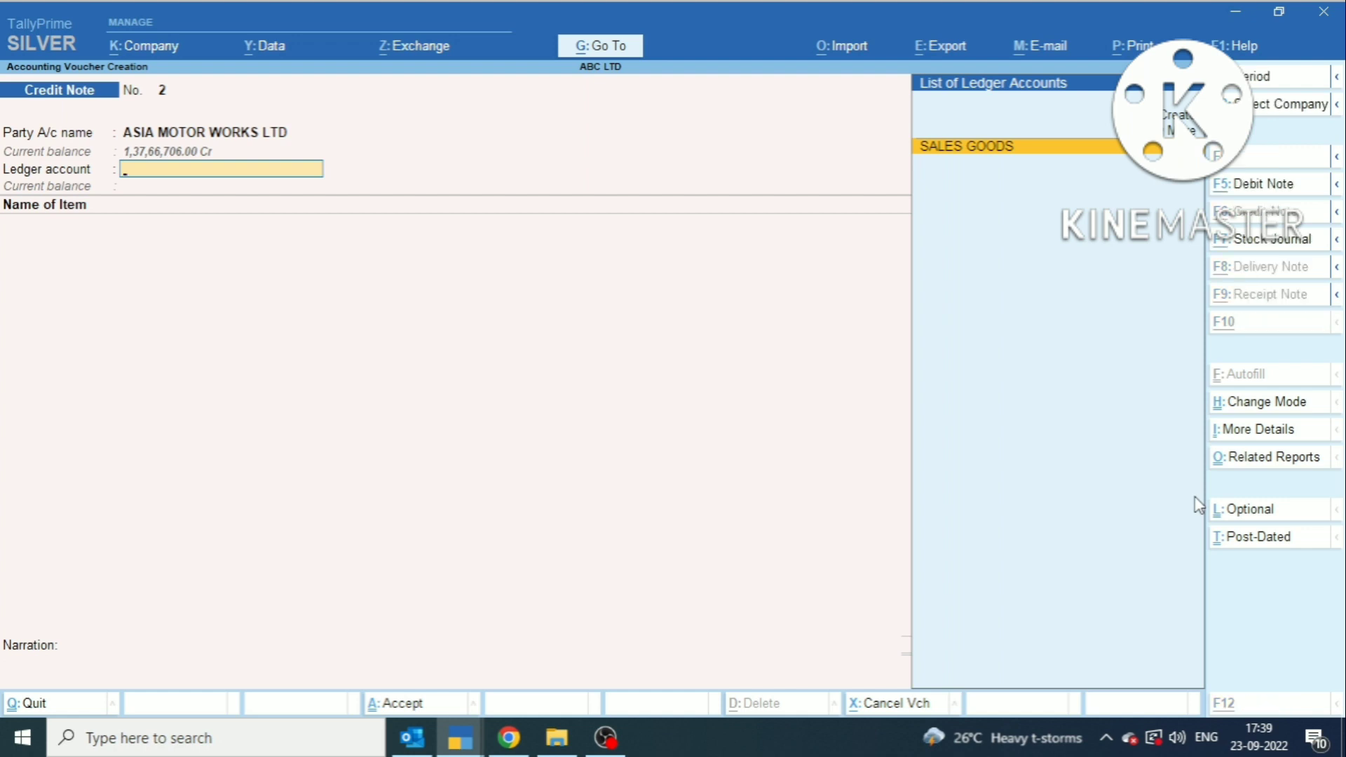
key(alt+c)
text(S)
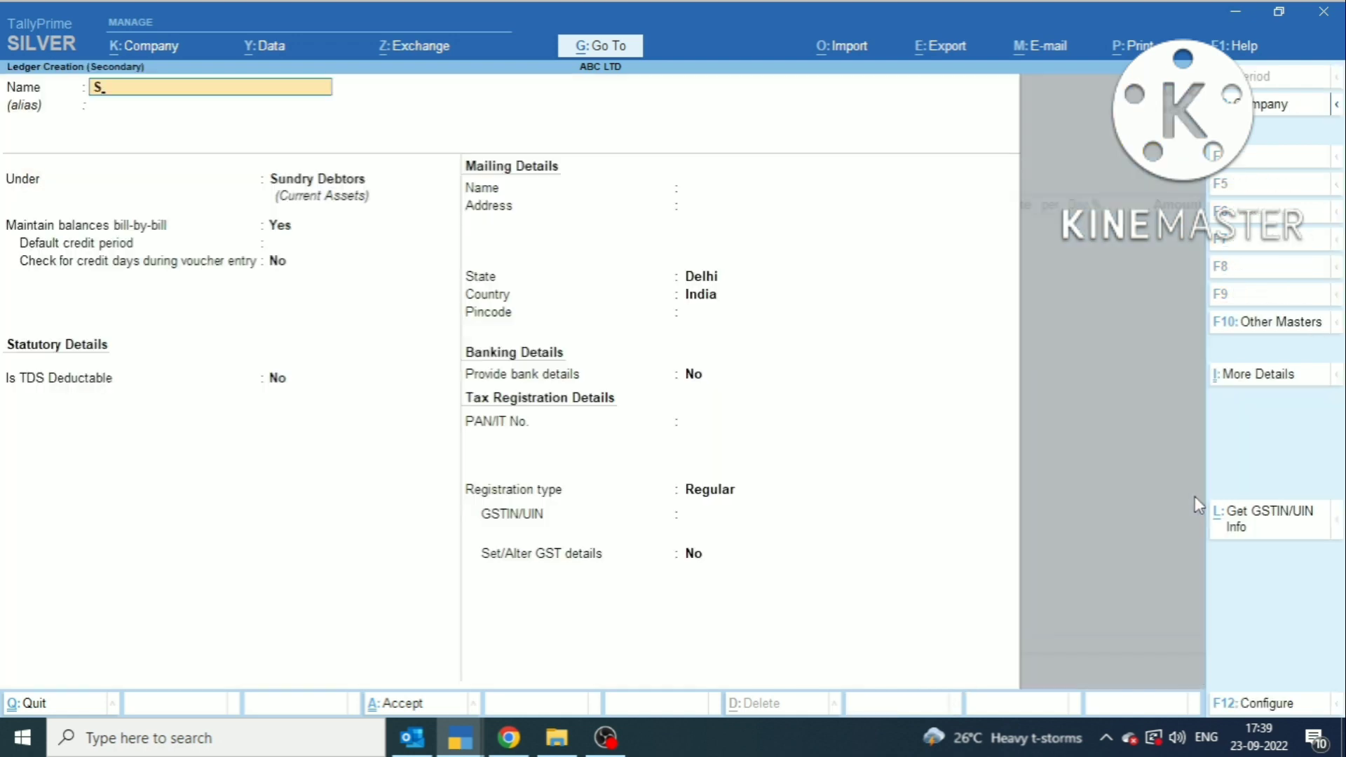
key(BackSpace)
text(DISCOUNT ON SALES)
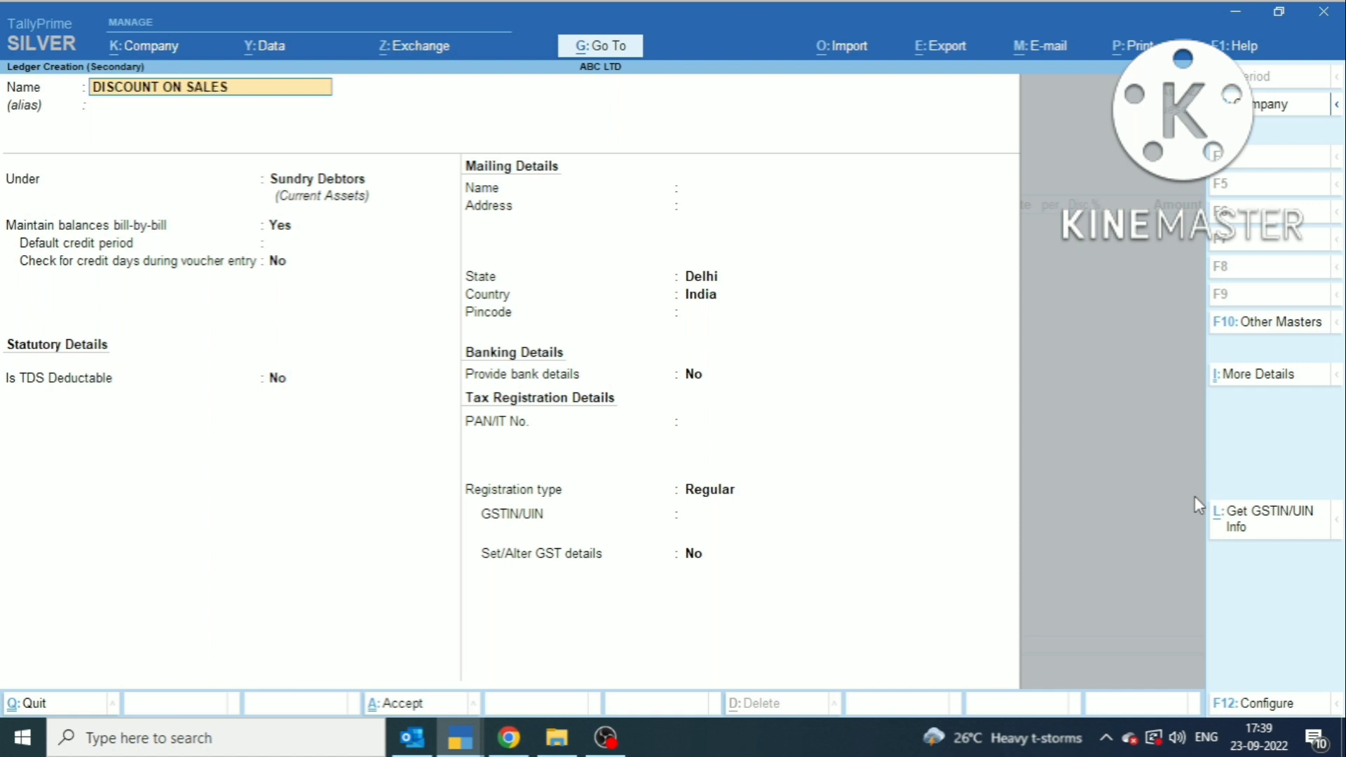
key(Return)
key(Return)
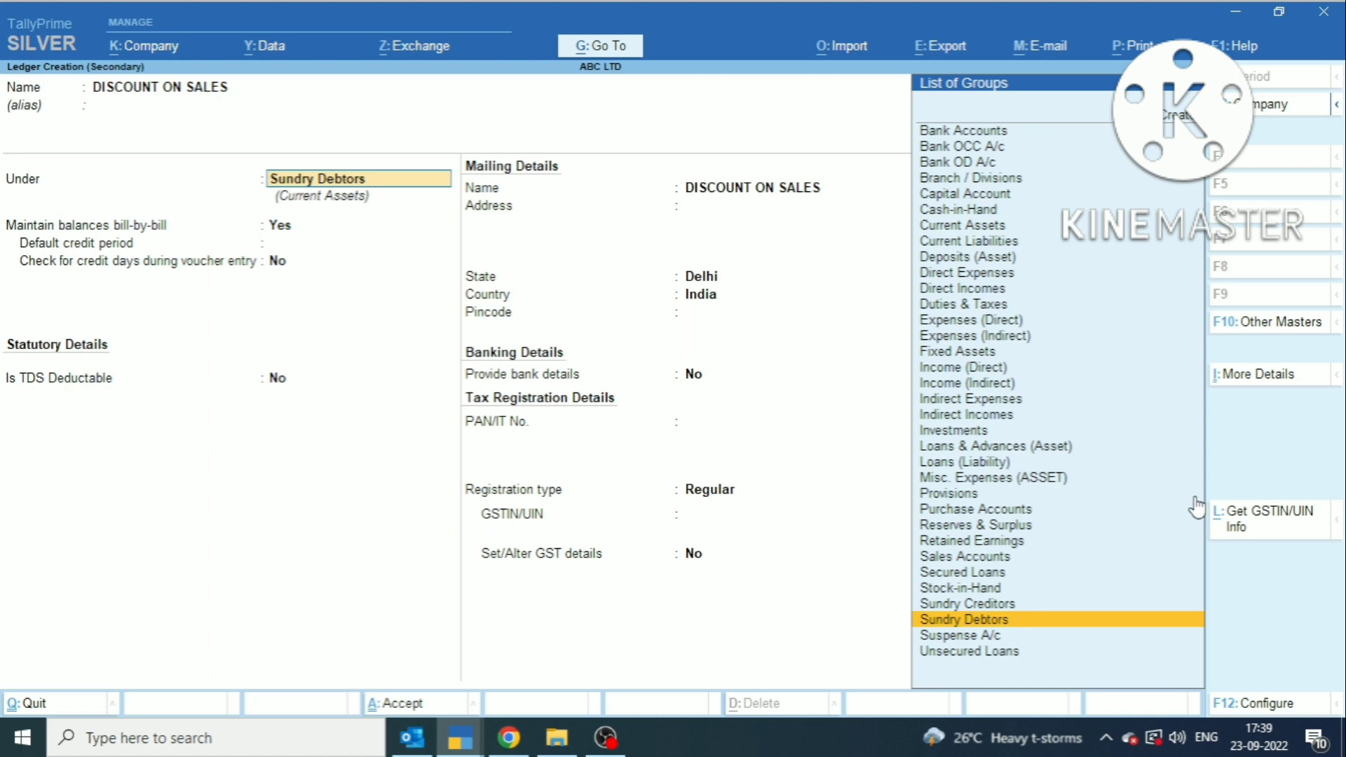
key(Escape)
key(Escape)
key(y)
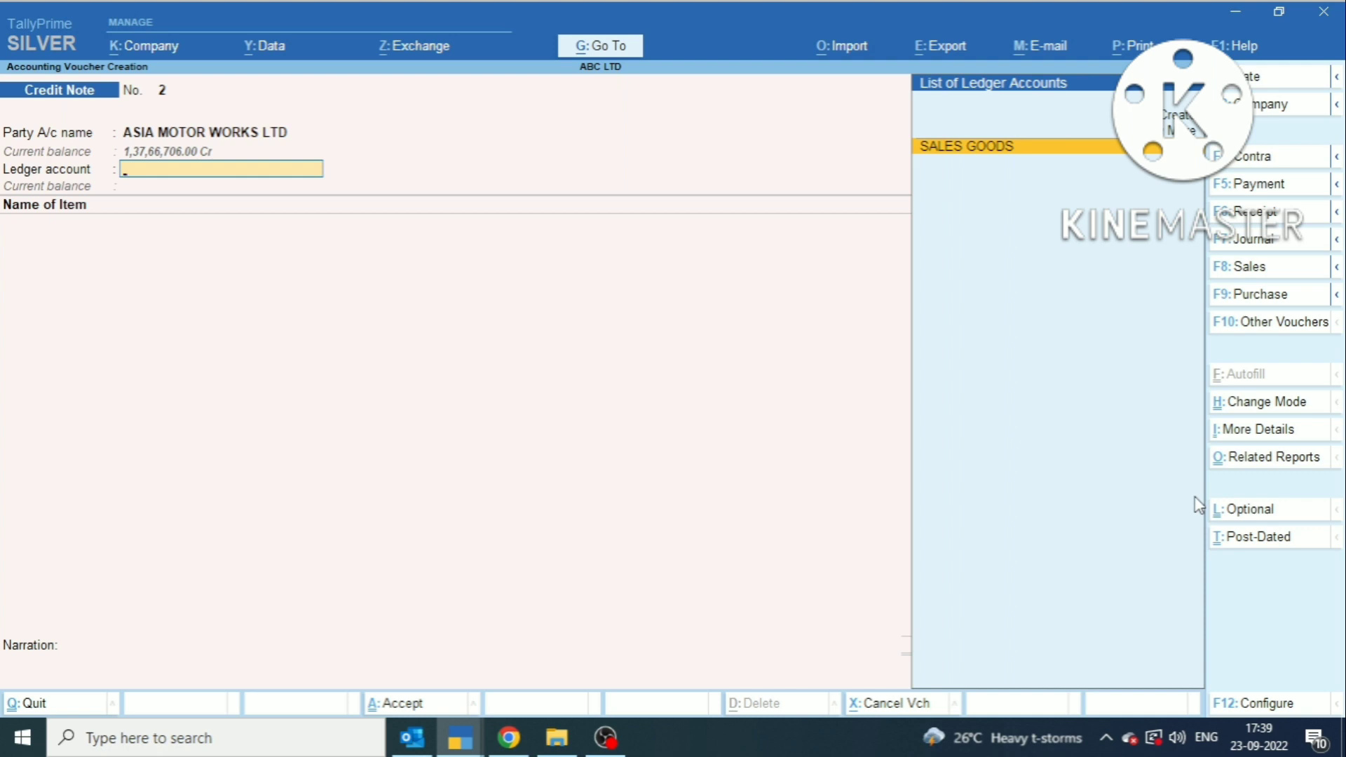
Choose SALES GOODS as the credit note's ledger account and classify it as Interstate Sales Taxable.
key(Return)
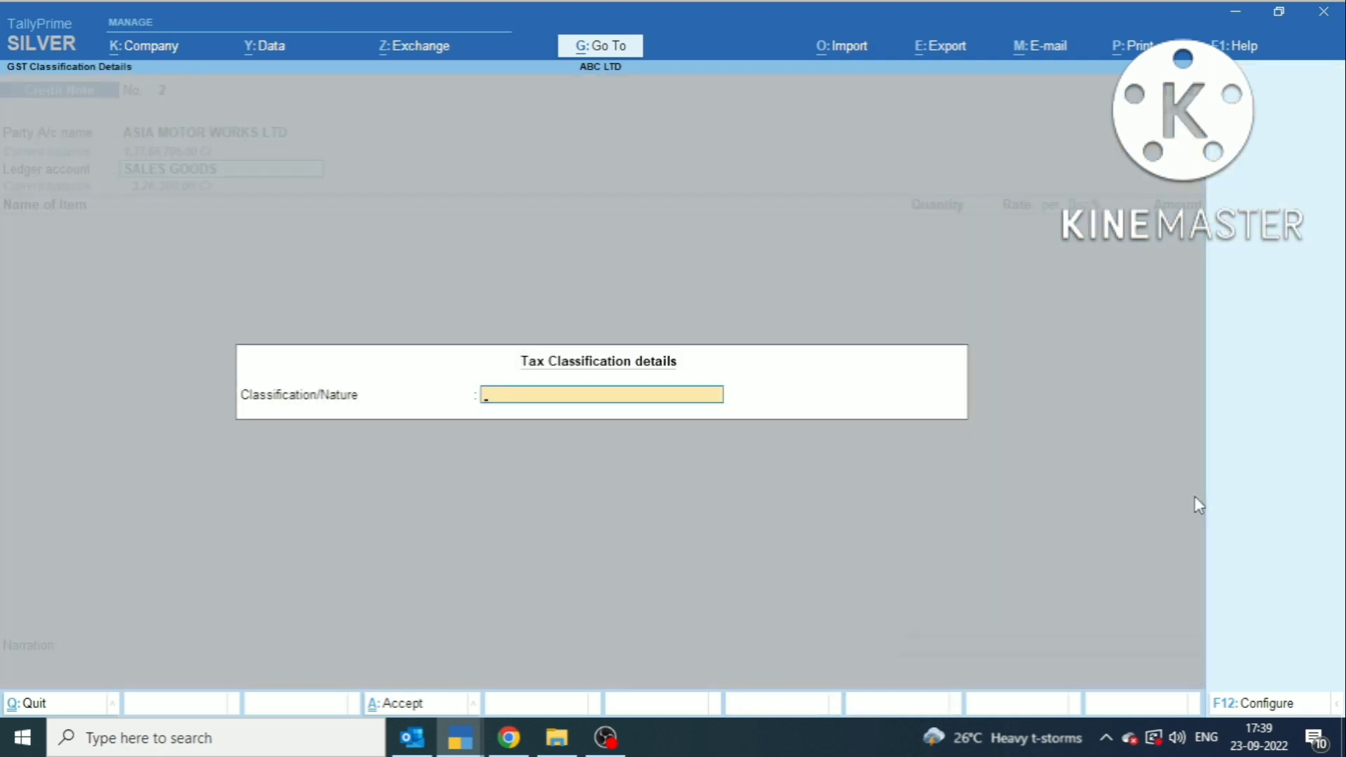
text(SA)
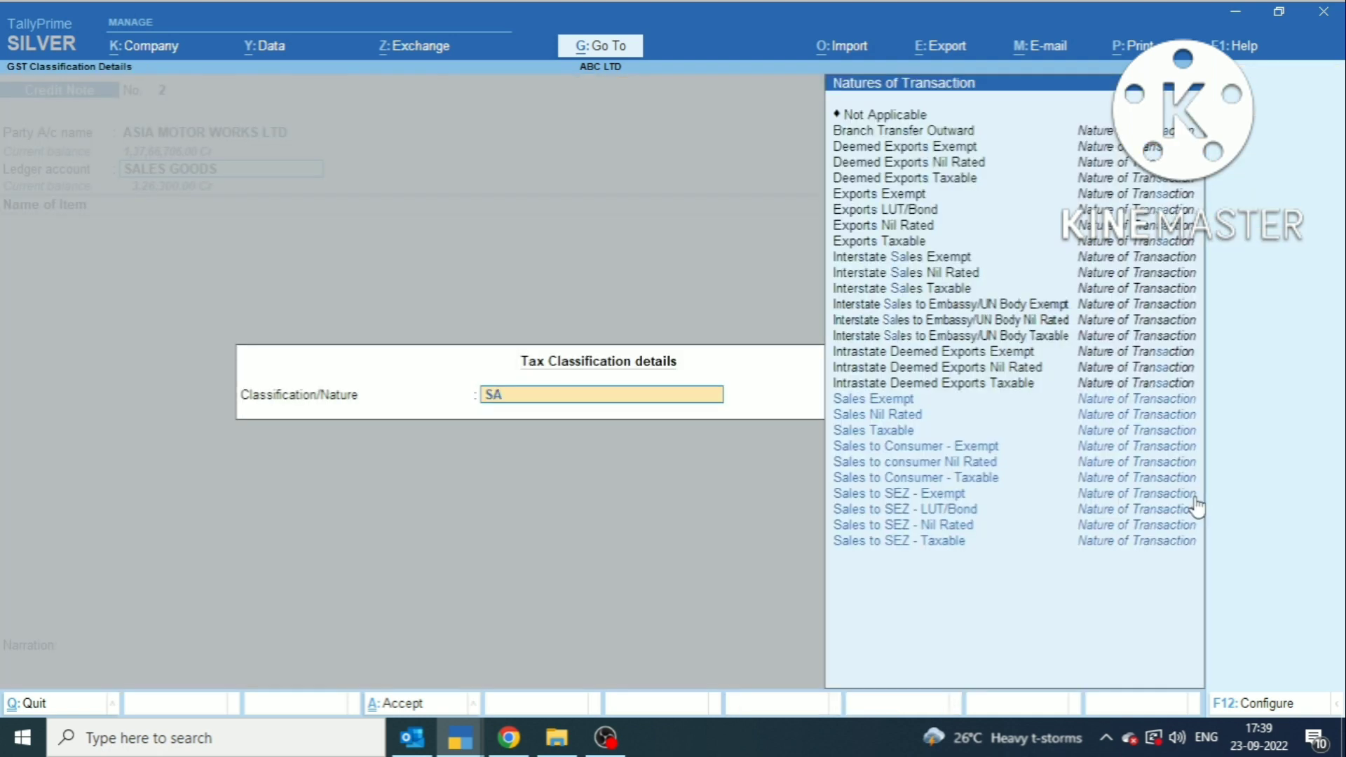
key(Up)
key(Up)
key(Up)
key(Up)
key(Up)
key(Up)
key(Up)
key(Up)
key(Up)
key(Up)
key(Up)
key(Up)
key(Up)
key(Up)
key(Up)
key(Up)
key(Up)
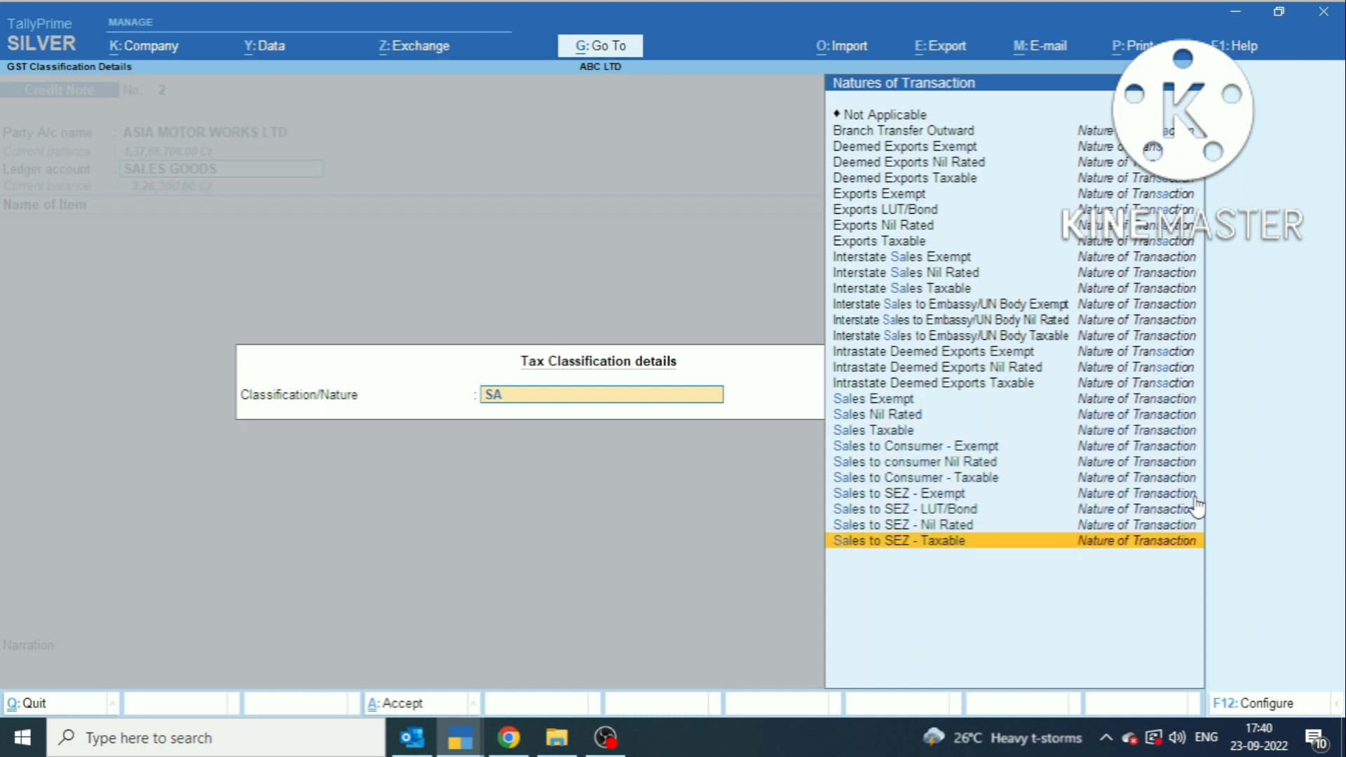
key(Down)
key(Up)
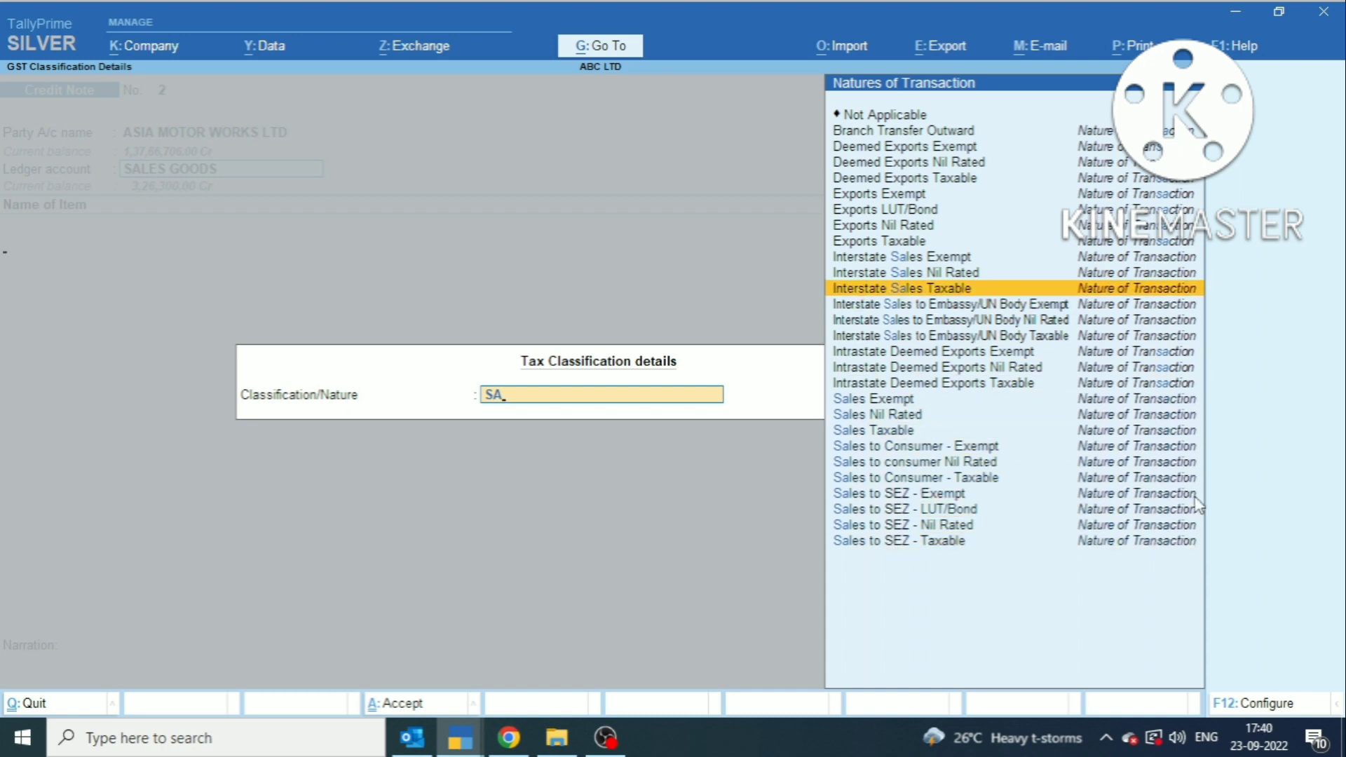
key(Return)
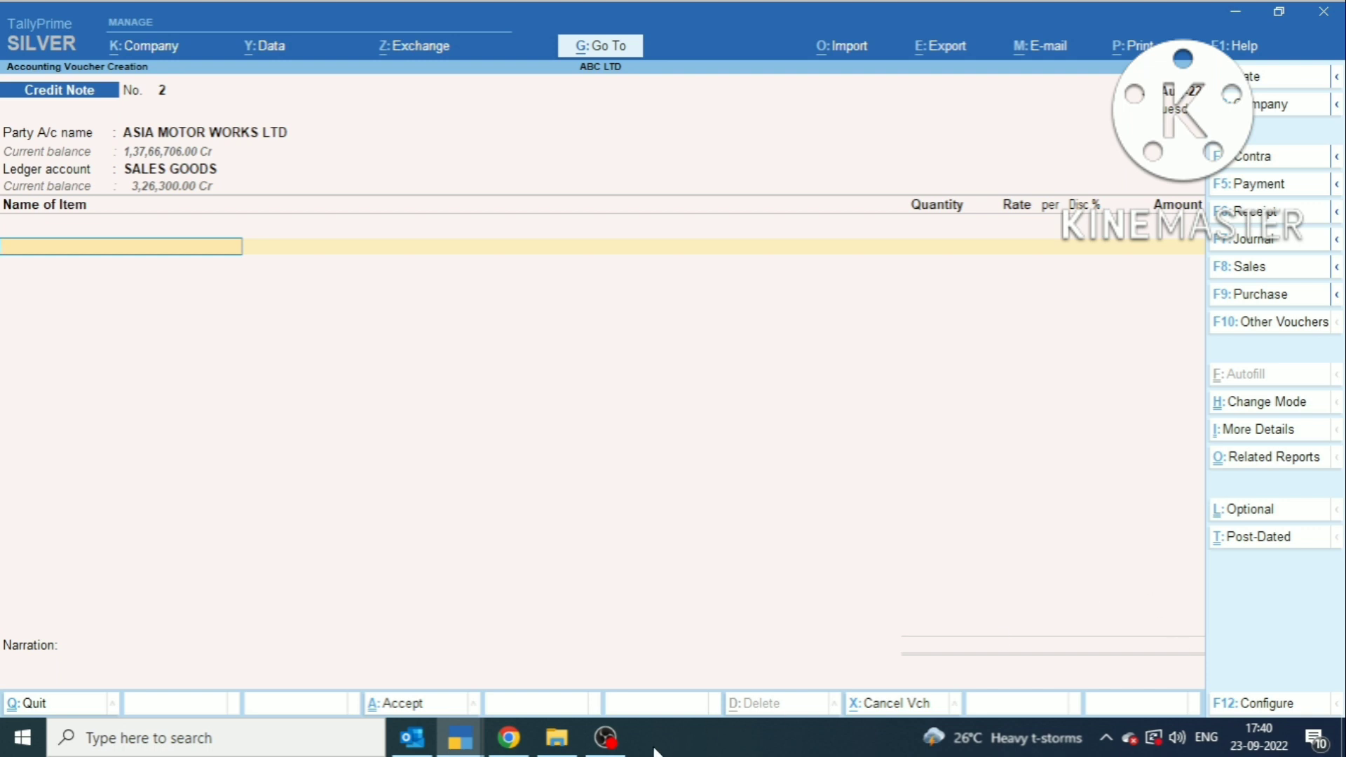
Switch to Chrome to examine the item lines on the tax invoice, and return to the credit note in TallyPrime.
click(510, 740)
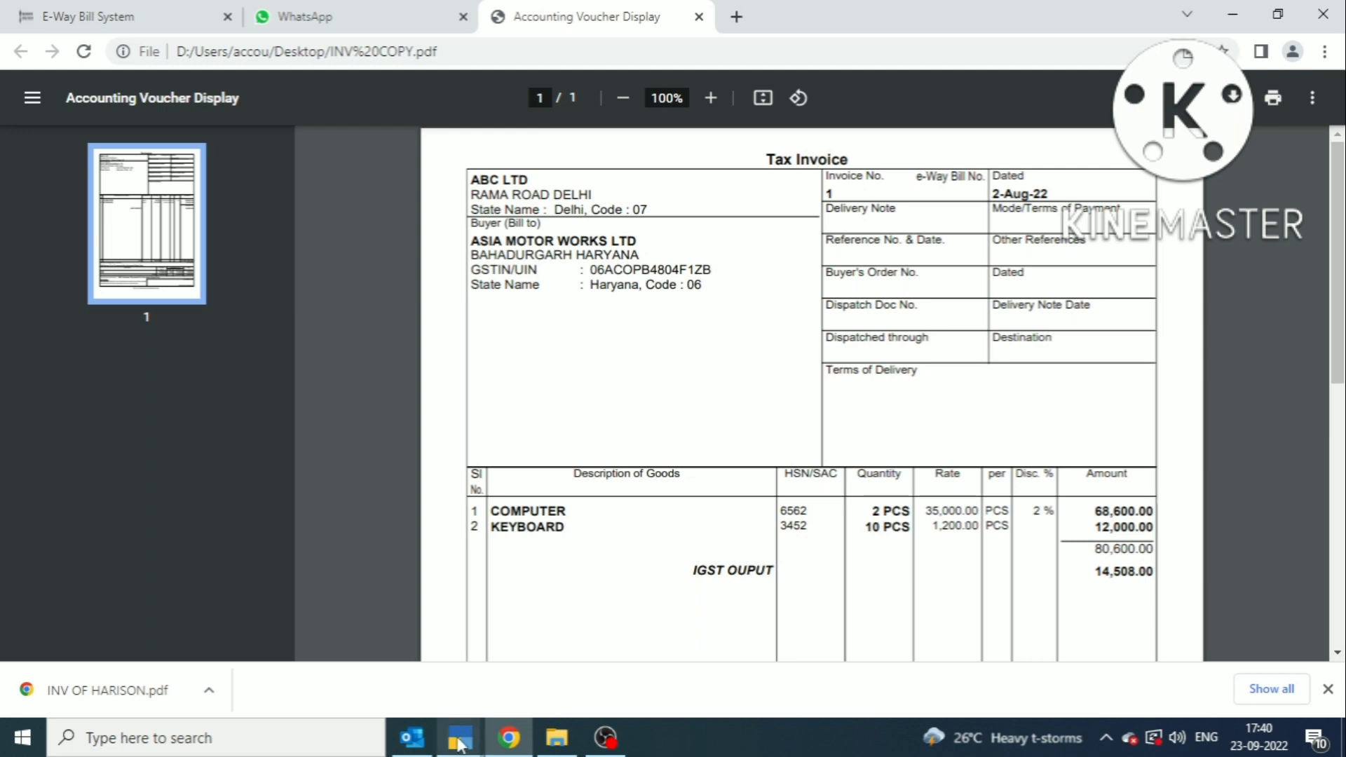
mouse_move(464, 736)
click(526, 694)
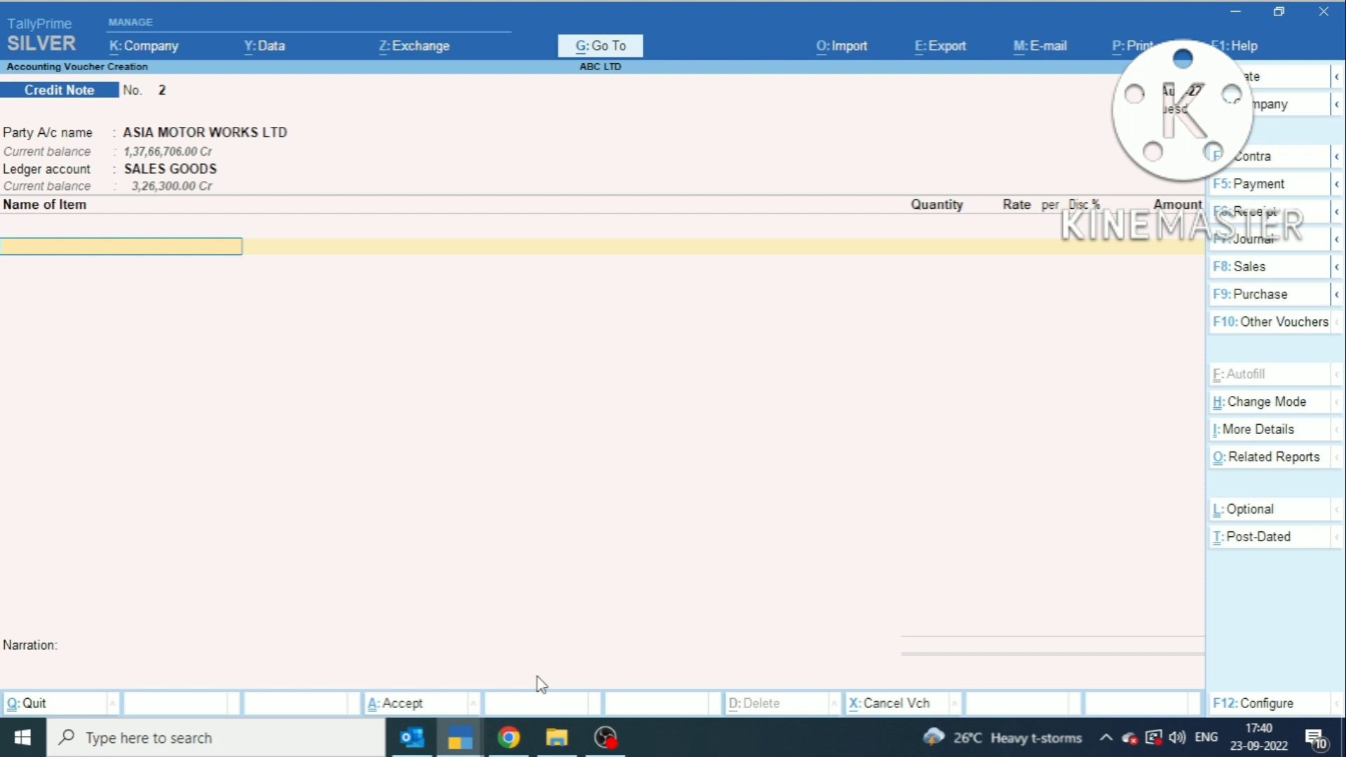
click(505, 740)
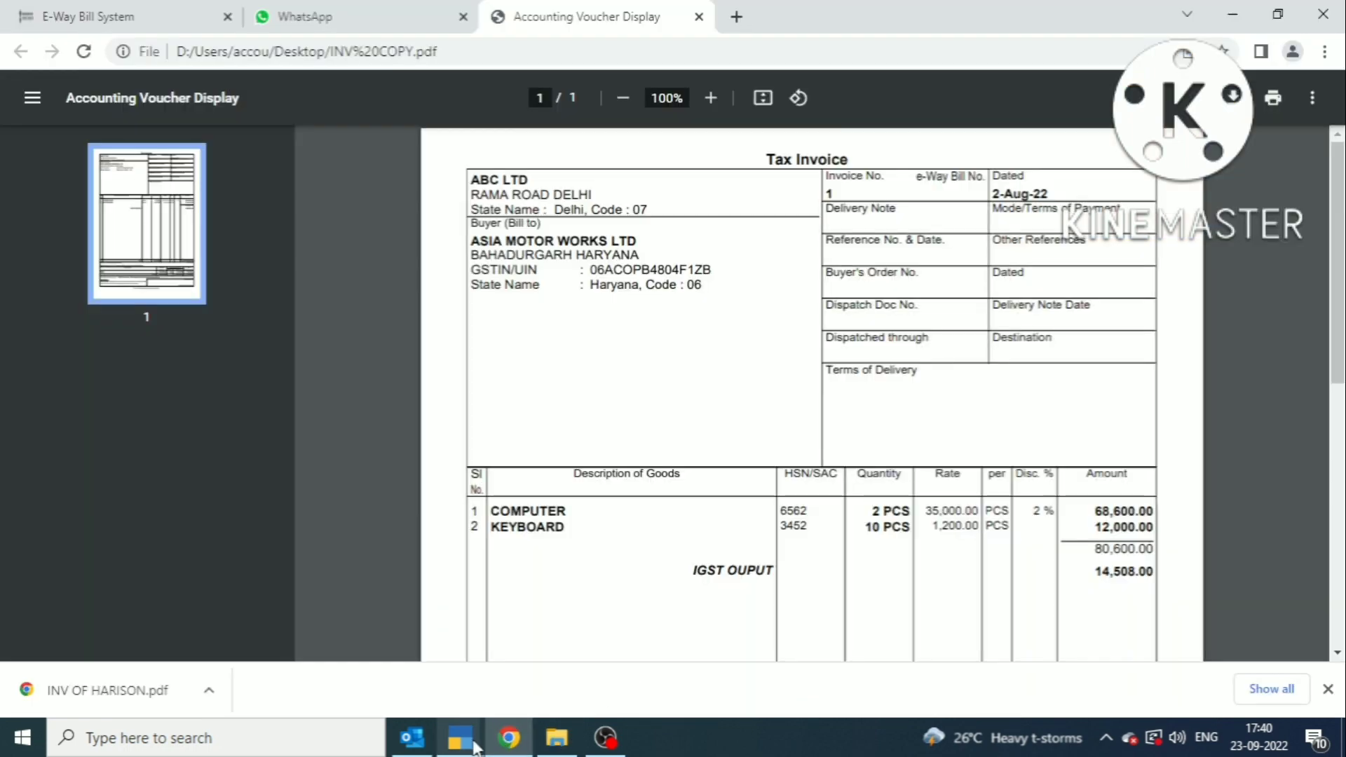
mouse_move(474, 746)
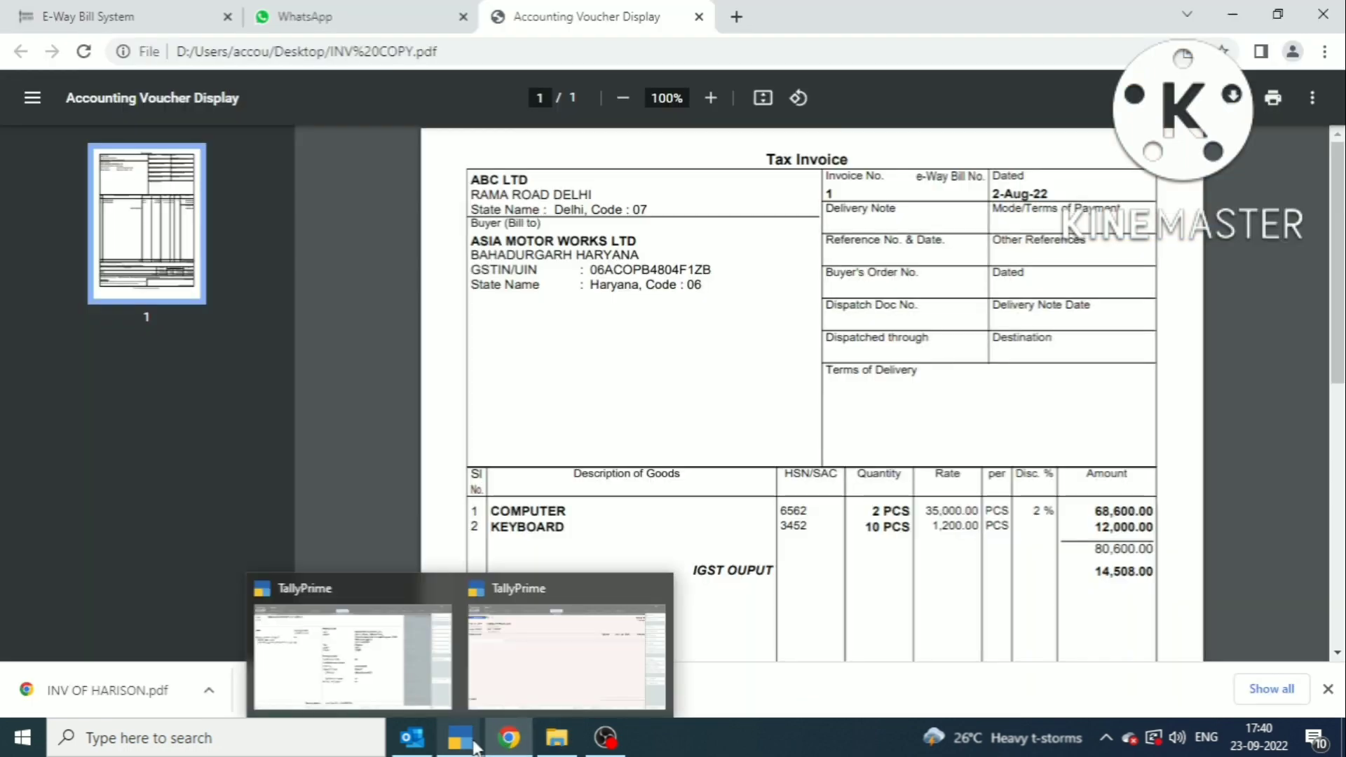
click(514, 684)
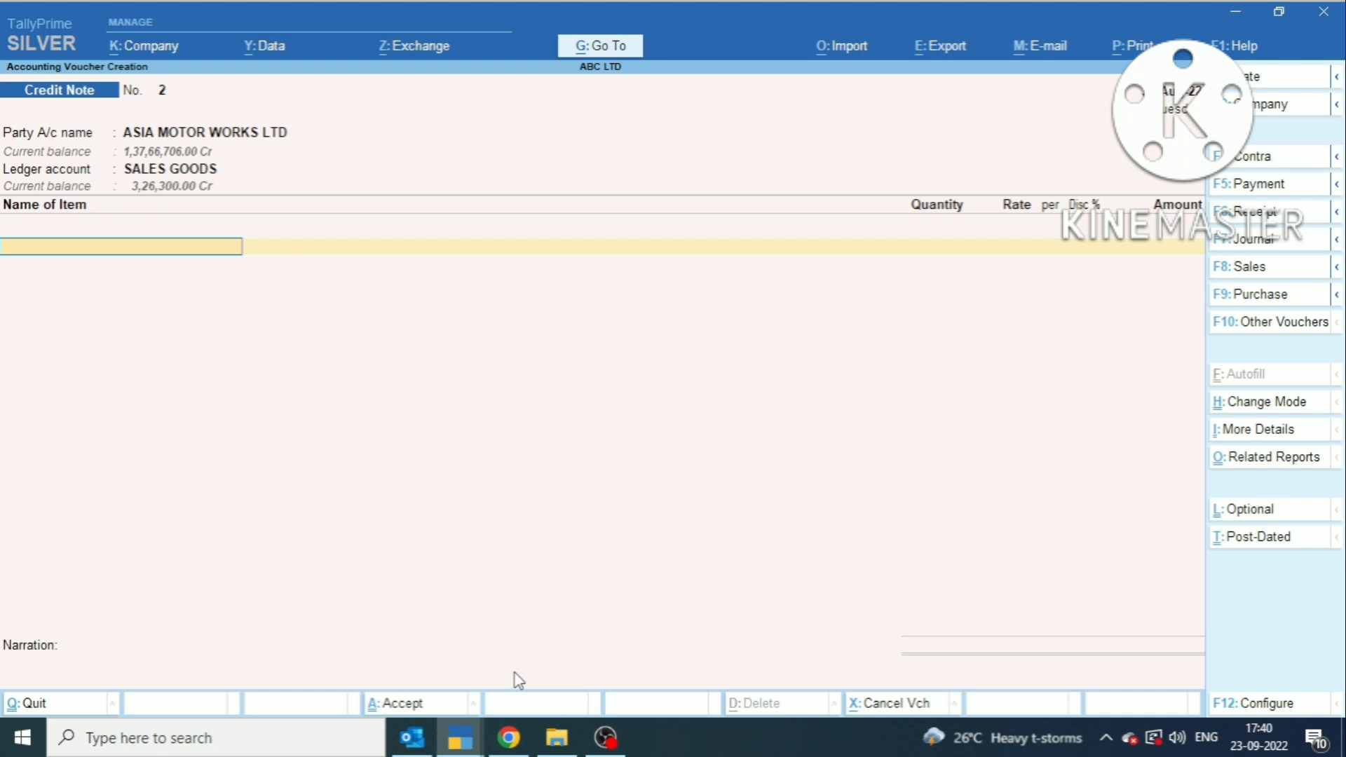
Add the stock item MOUSE without quantity or rate and set its amount to 1000.
text(MO)
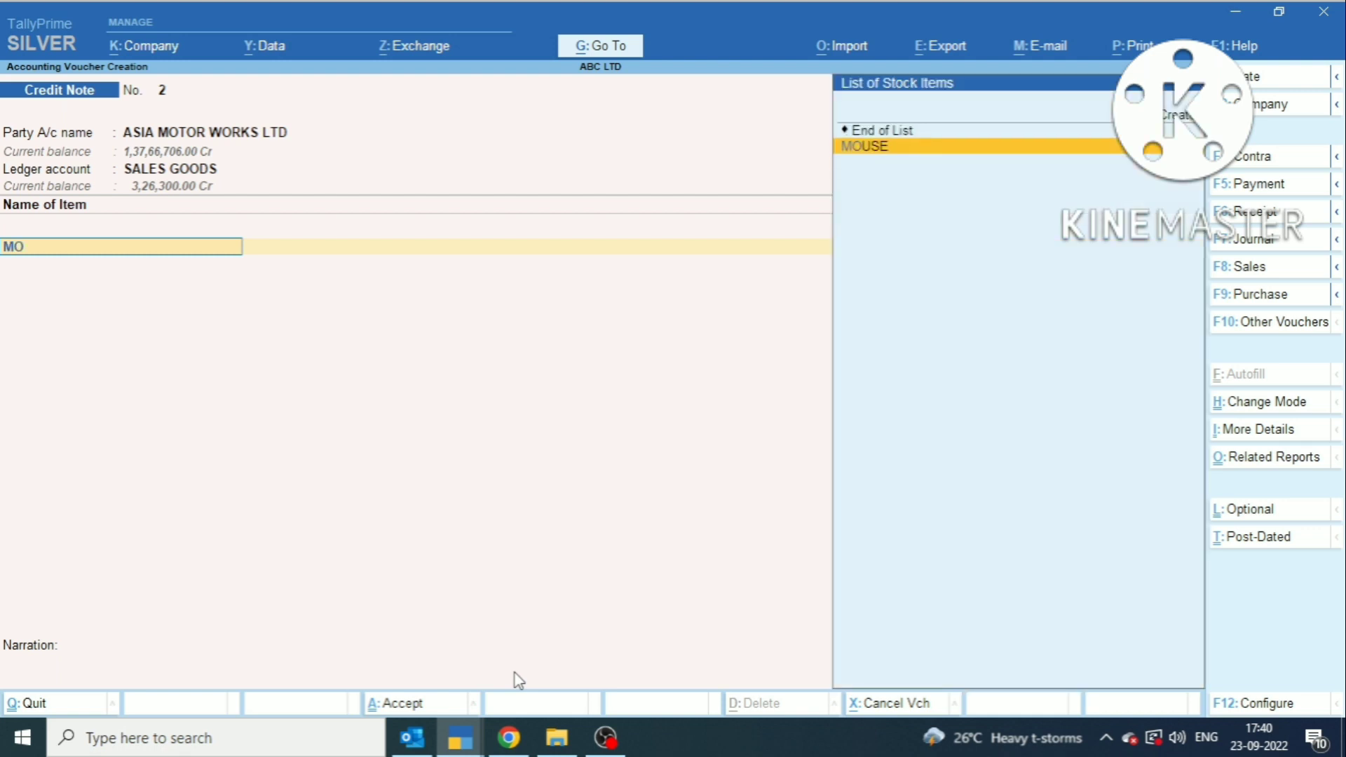
key(Return)
key(Return)
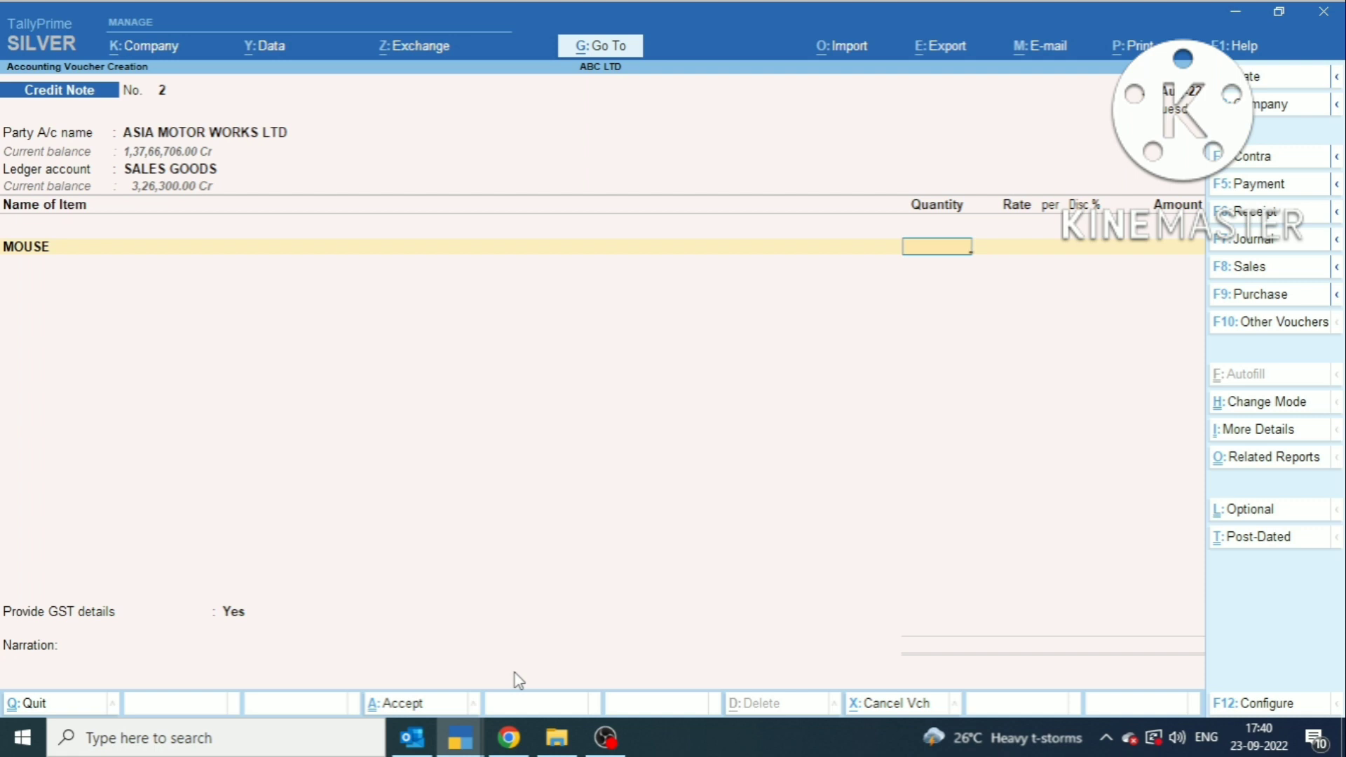
key(Return)
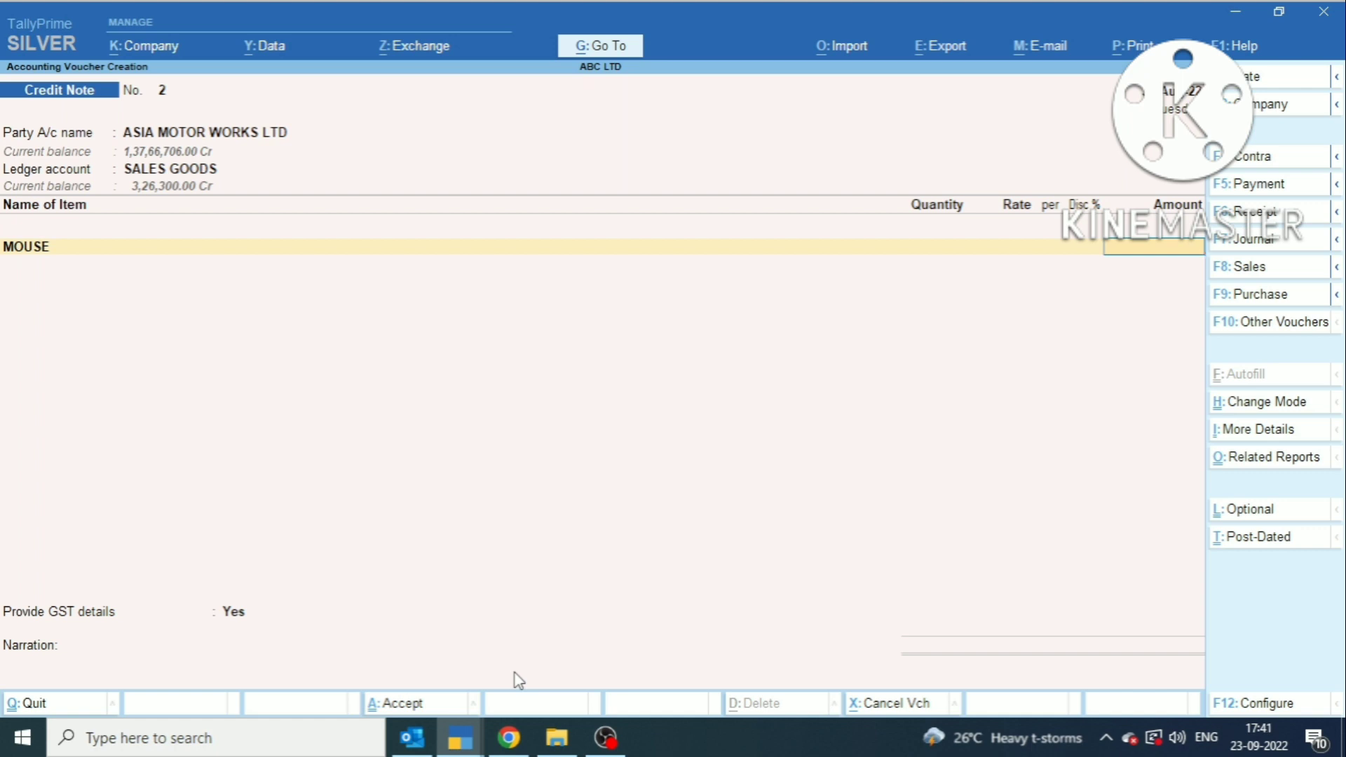
text(1000)
key(Return)
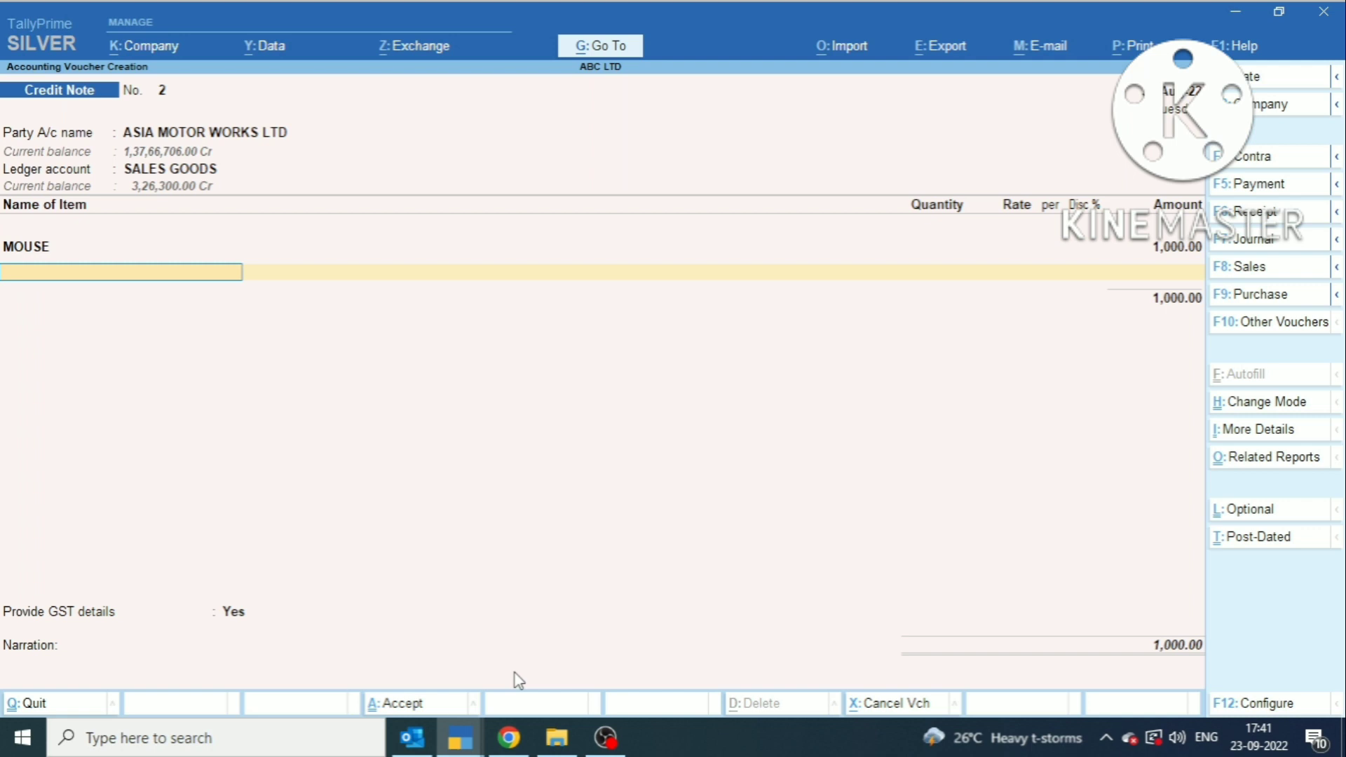
End the item list, add the IGST OUPUT ledger with its calculated tax, and finish the ledger lines.
key(Return)
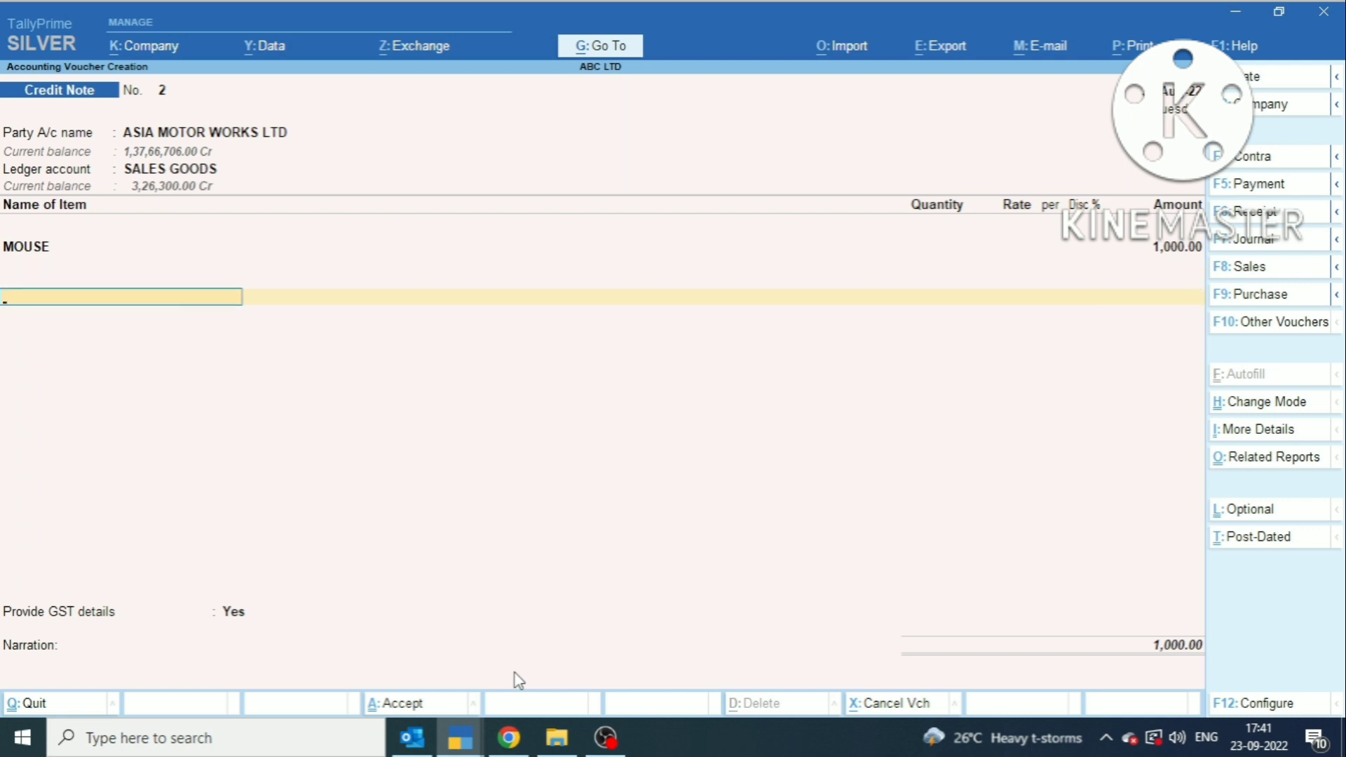
text(C)
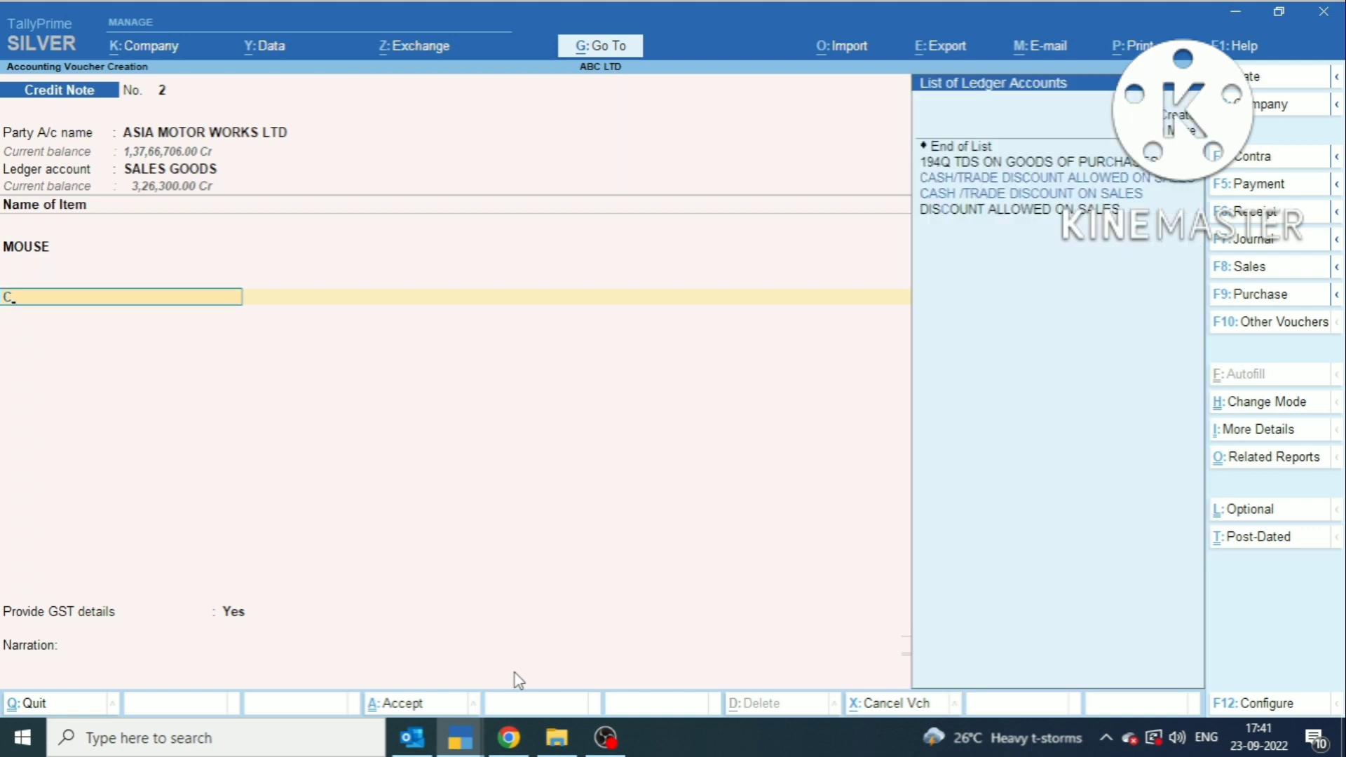
key(BackSpace)
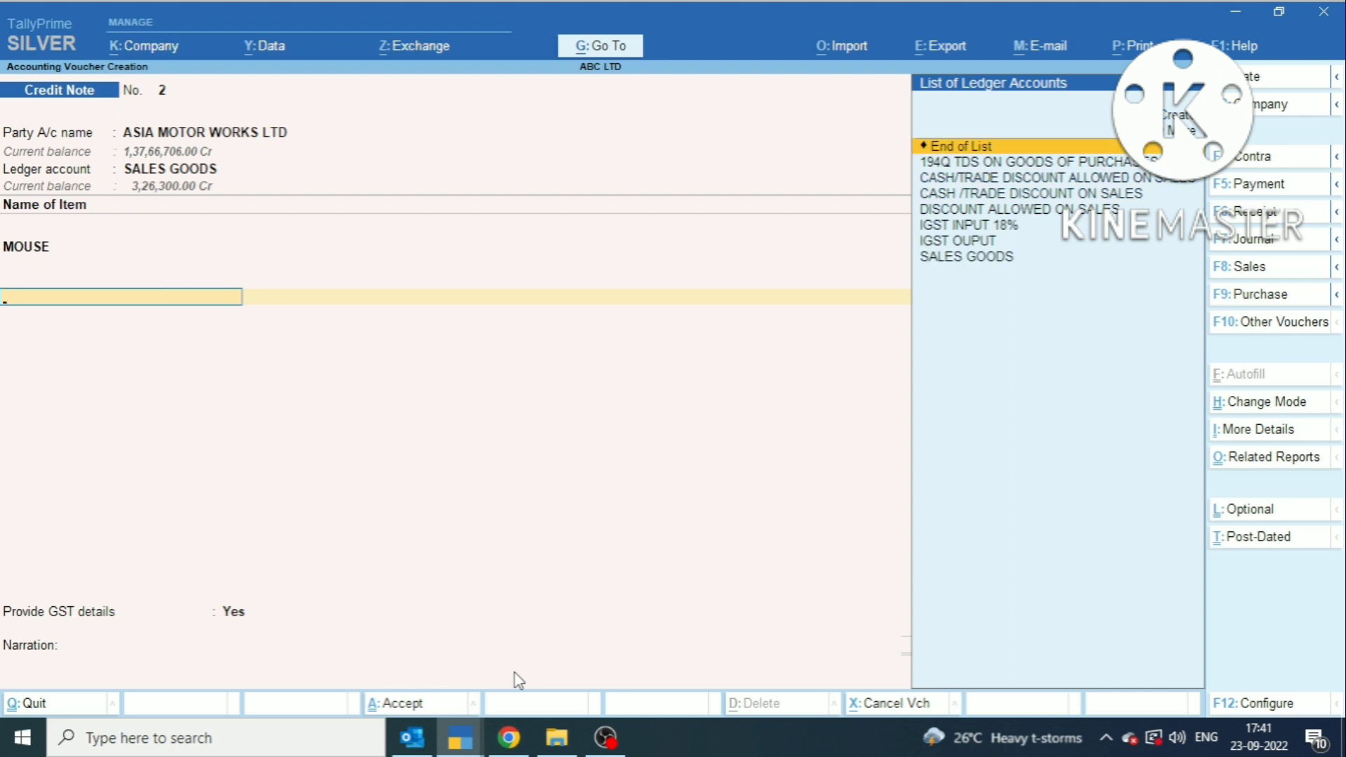
text(IGST)
key(Down)
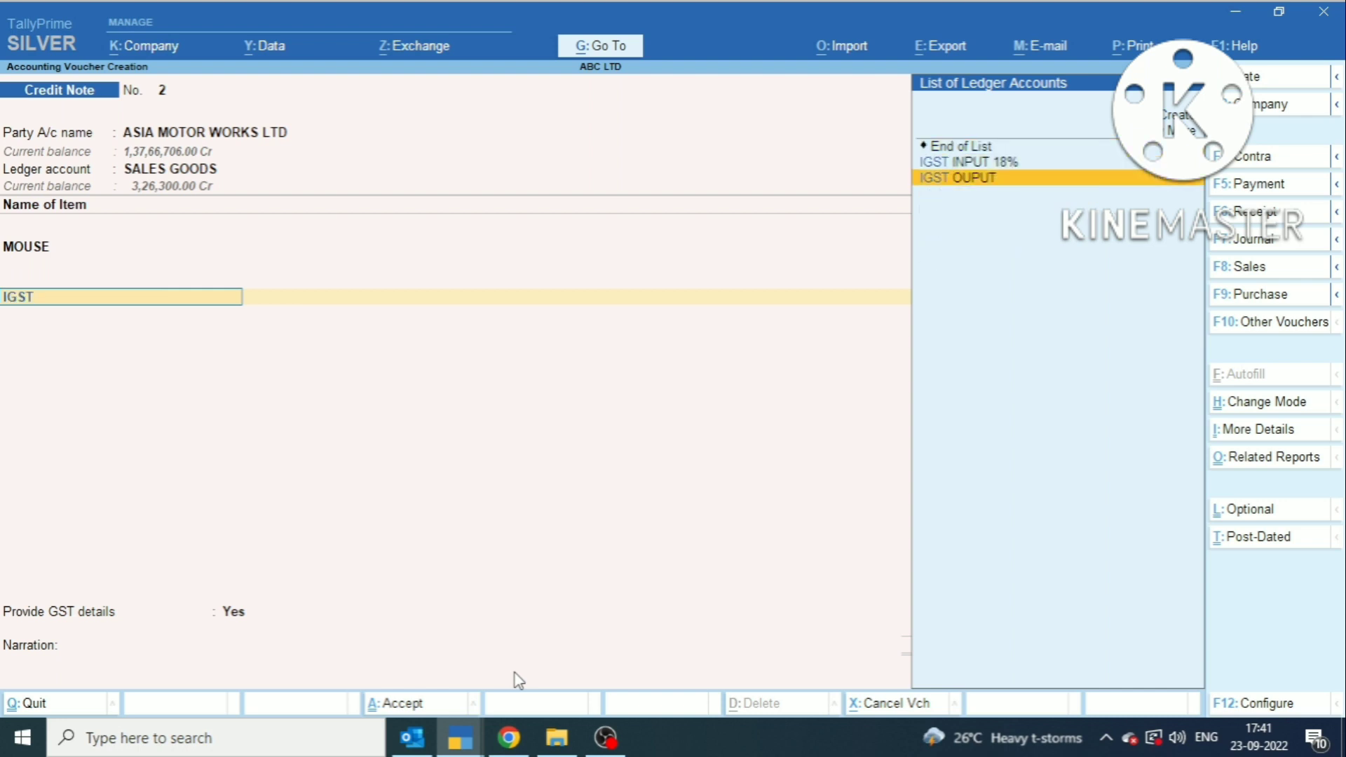
key(Return)
key(Return)
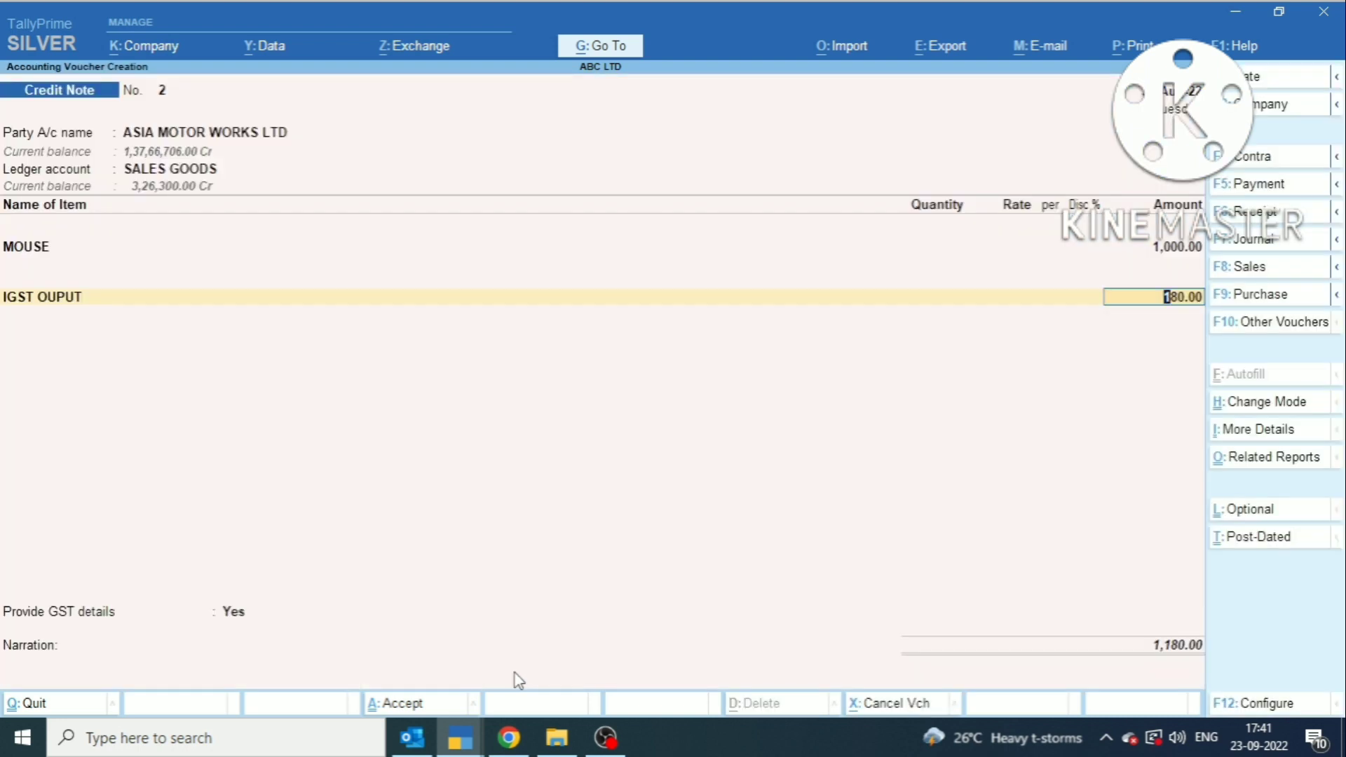
key(Return)
key(Return)
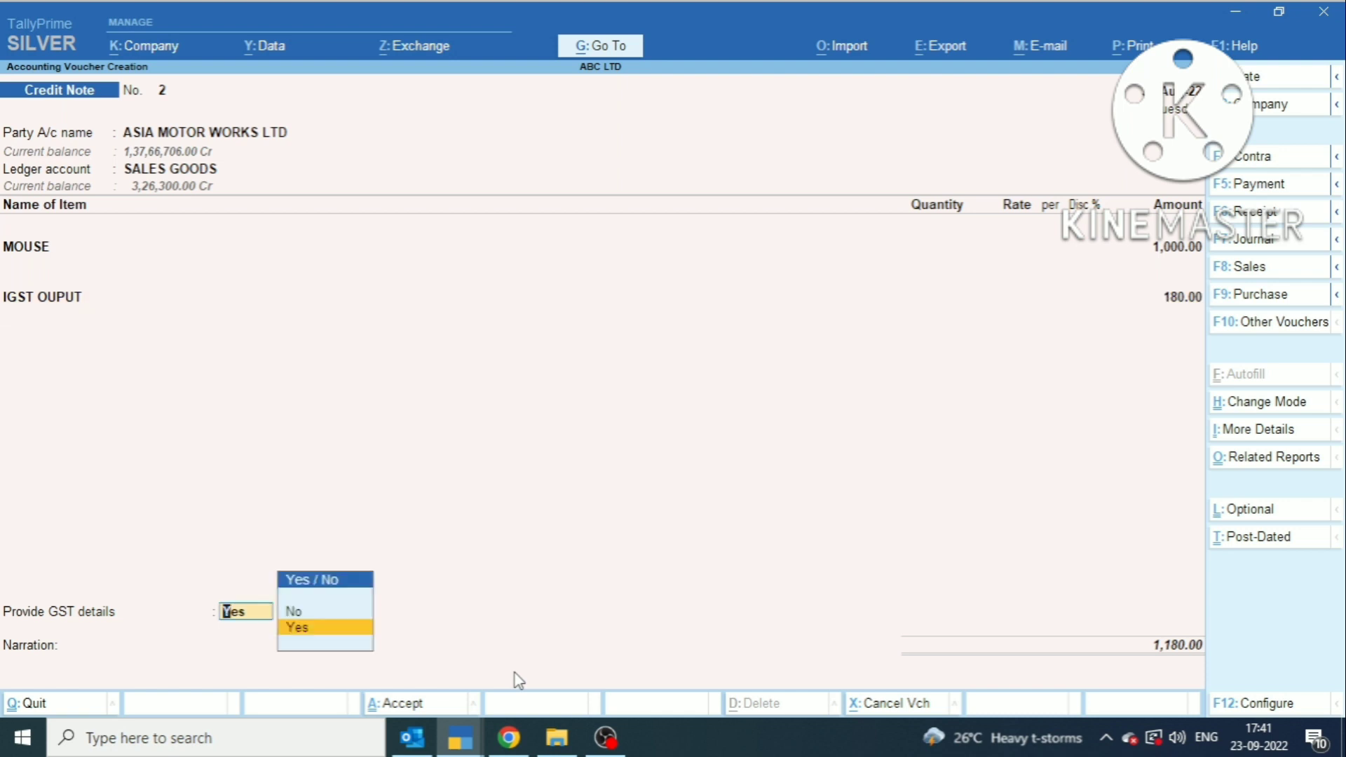
Provide the GST details with reason 02-Post Sale Discount and buyer's debit note number 78 dated 29.8.22.
key(Return)
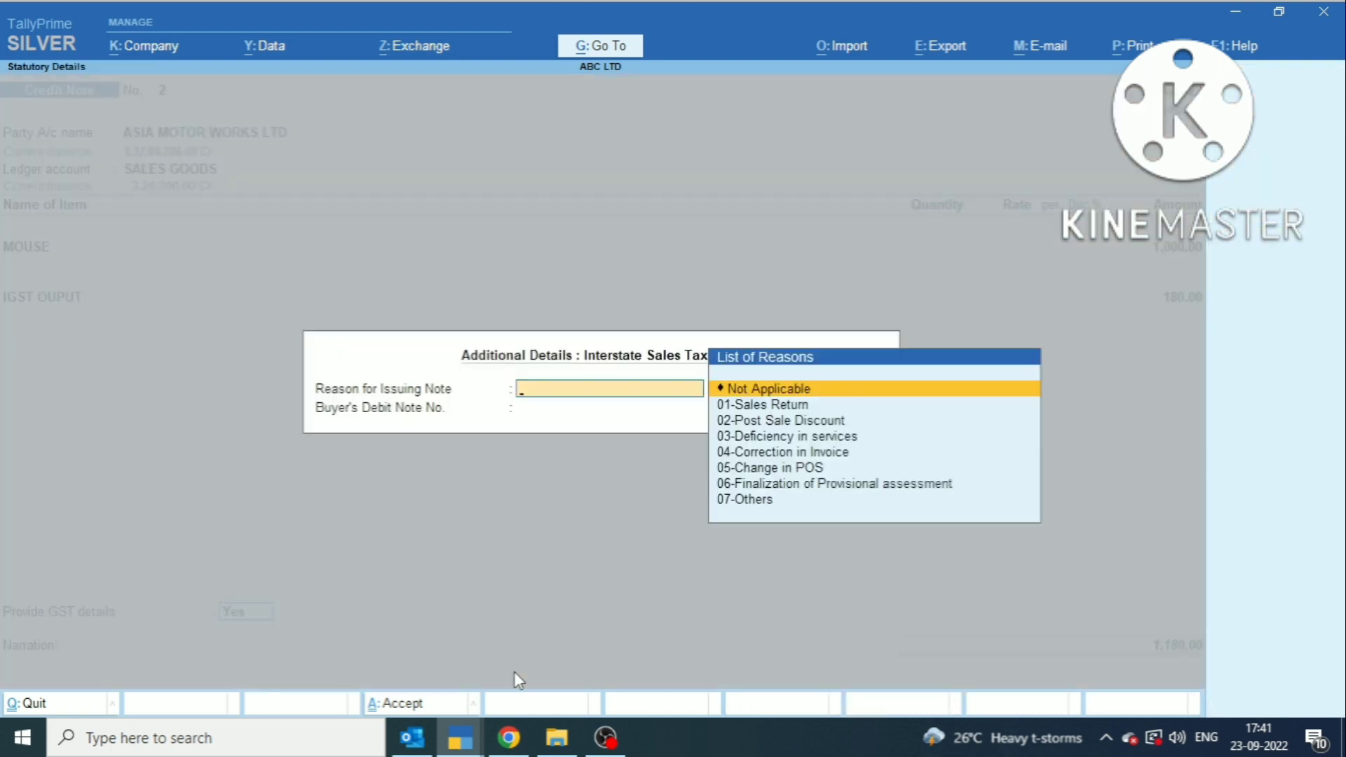
key(Down)
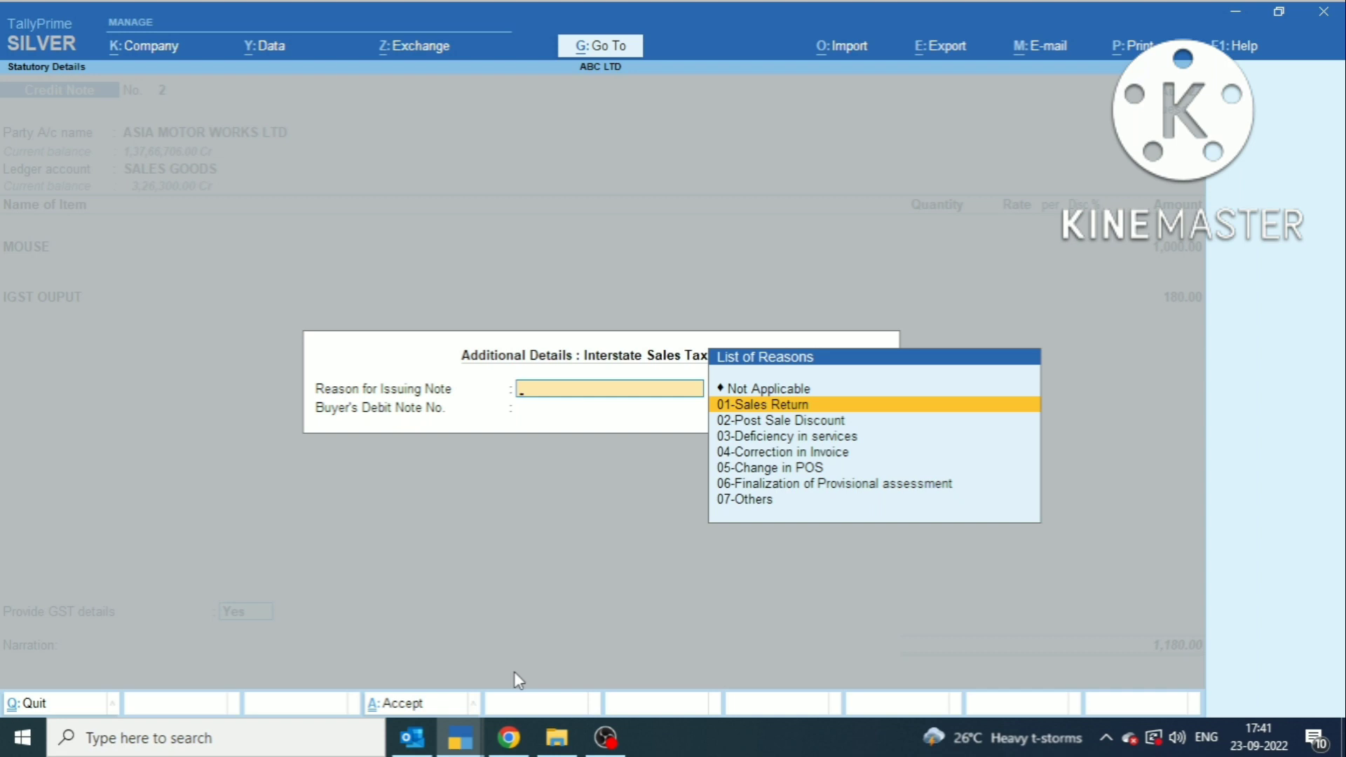
key(Down)
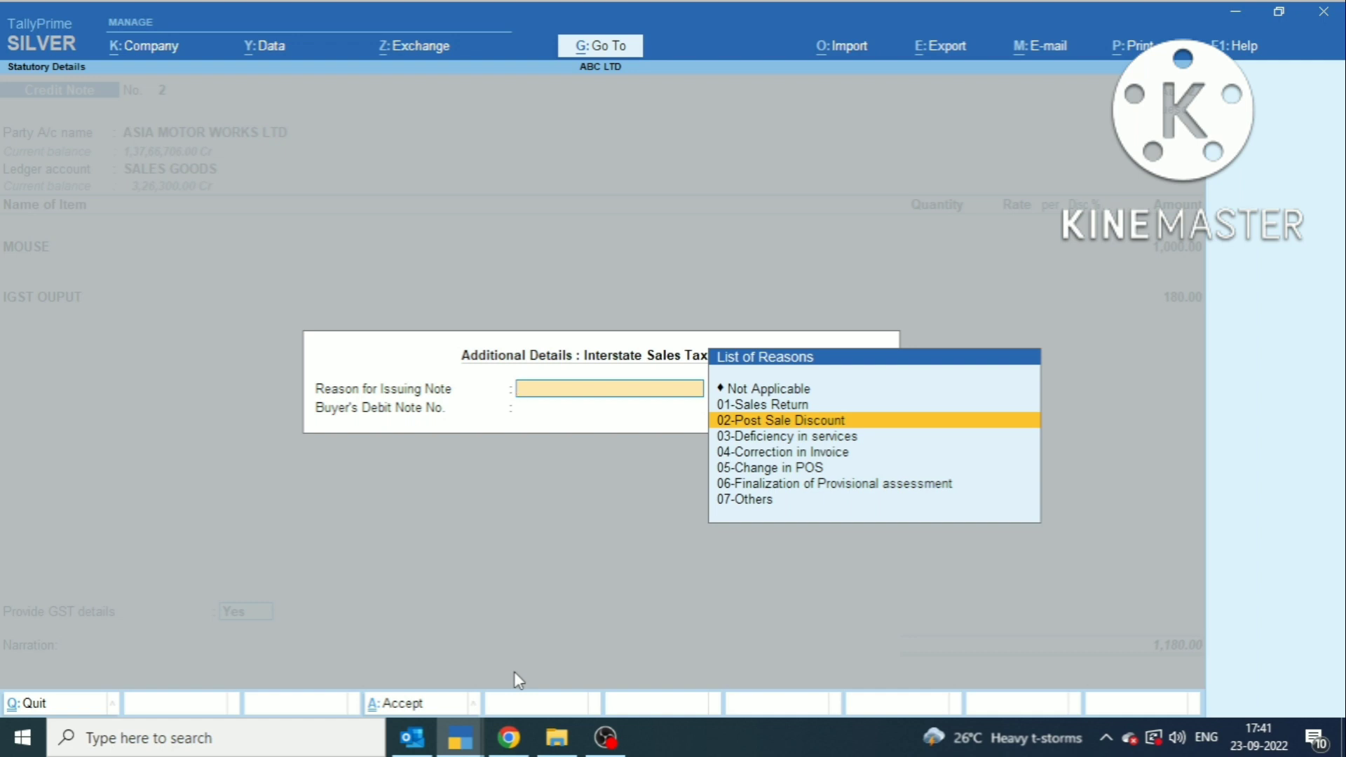
key(Return)
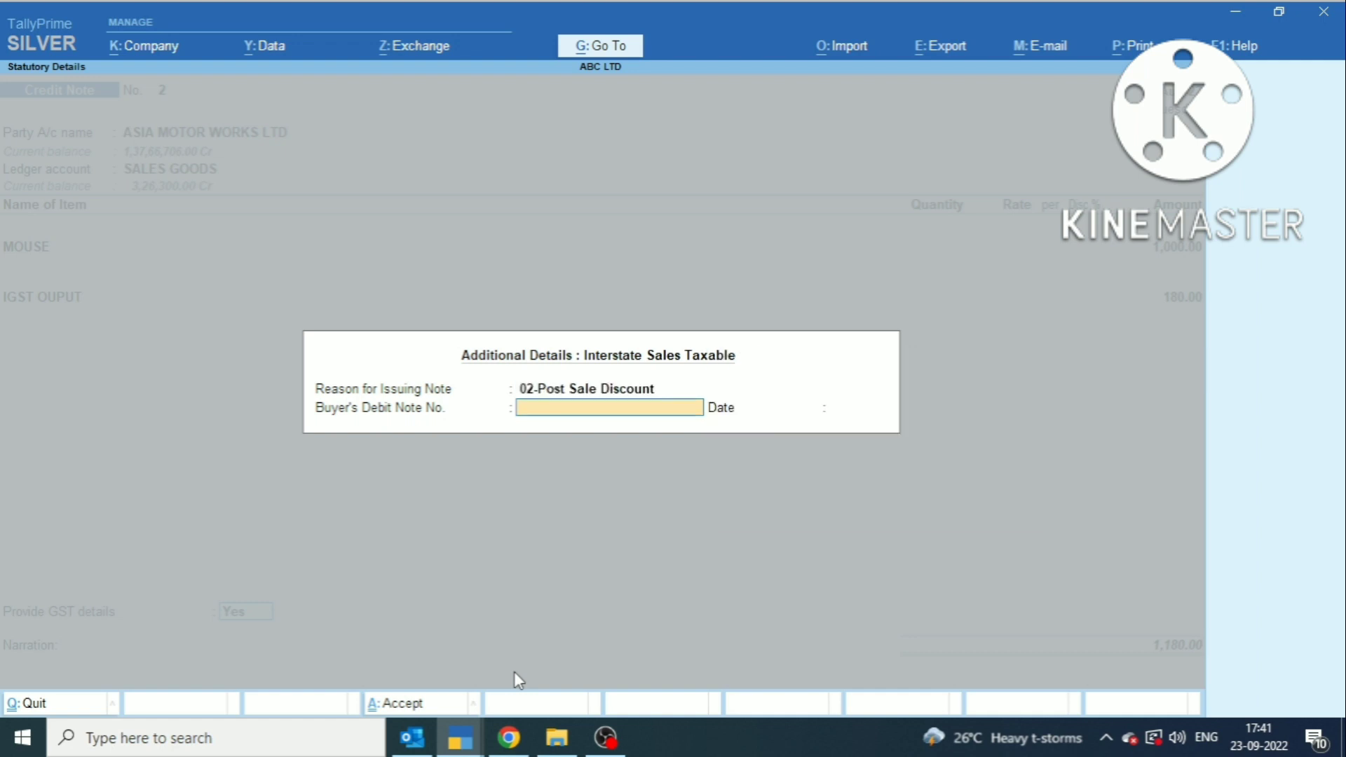
text(78)
key(Return)
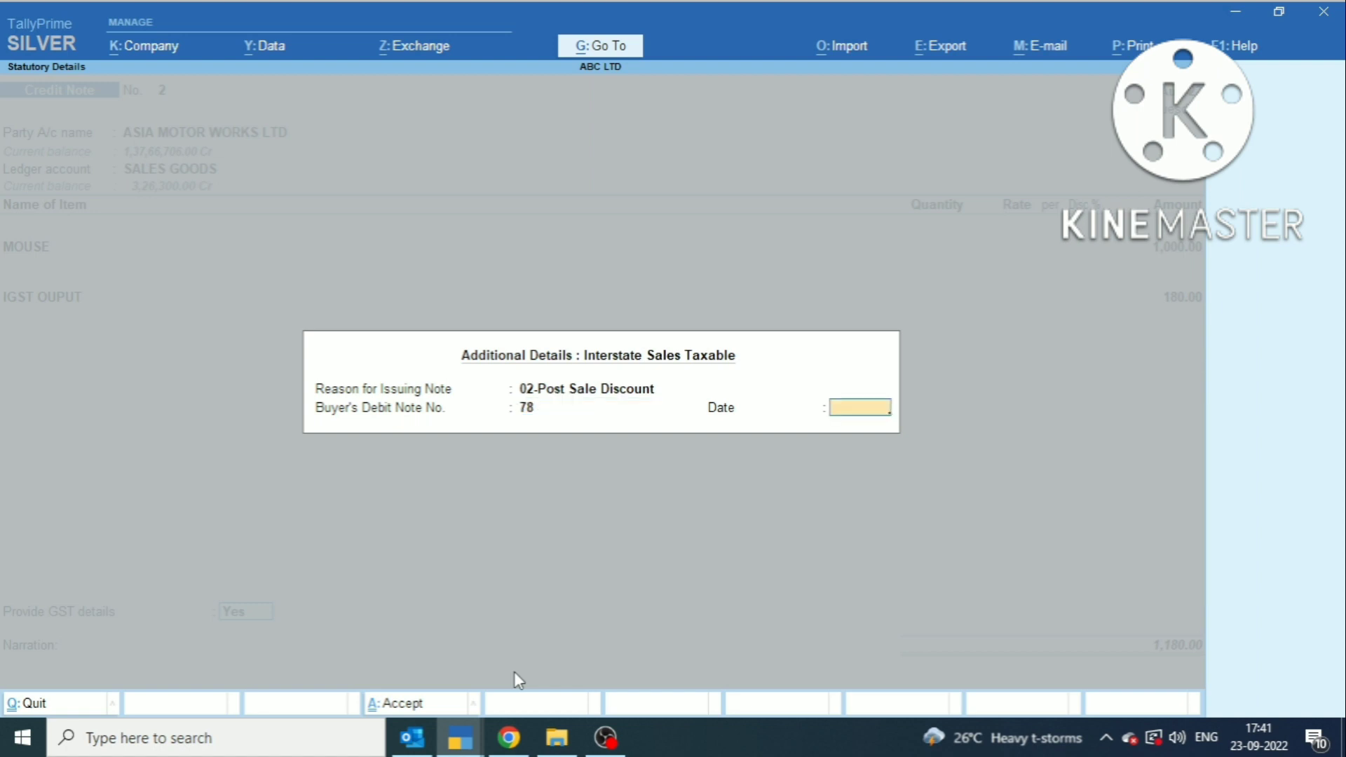
text(29.8.22)
key(Return)
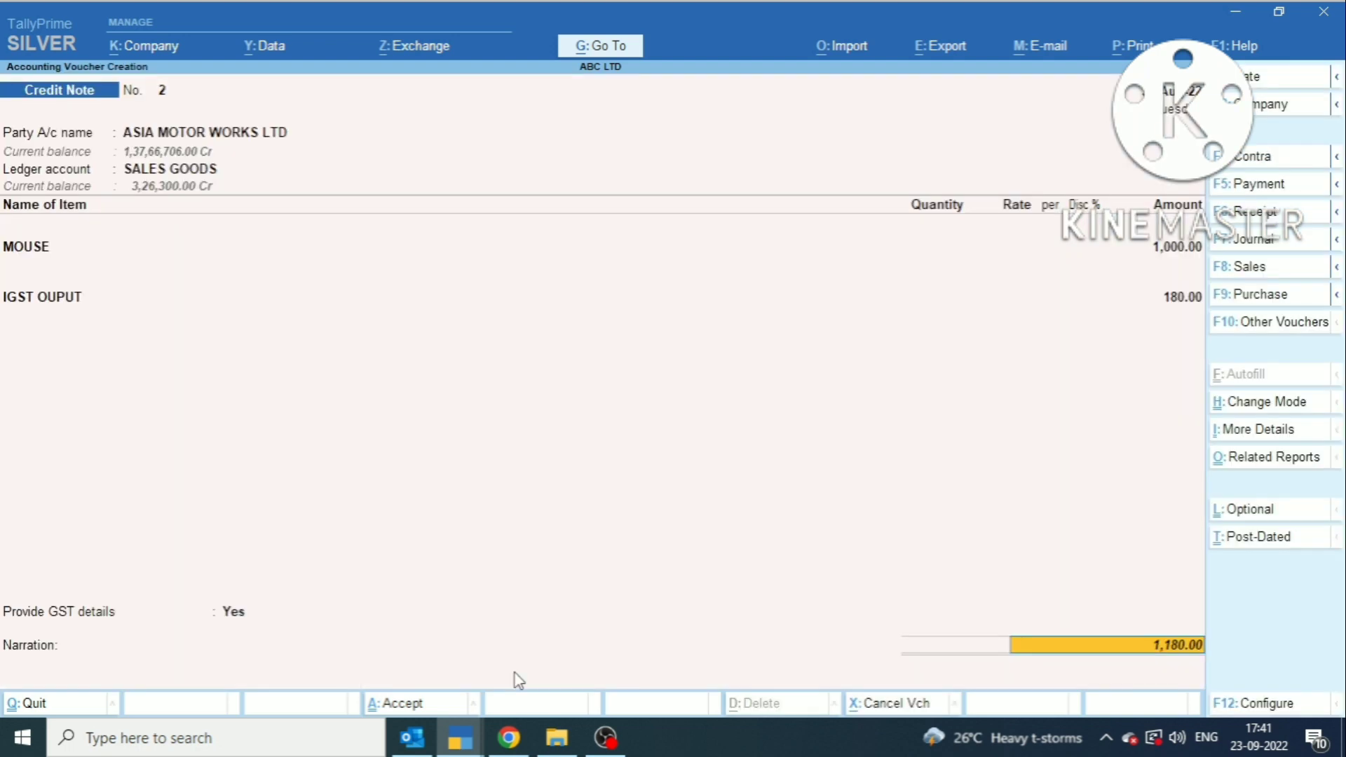
Accept the total and allocate the party amount as Agst Ref against pending bill 1.
key(Return)
key(Return)
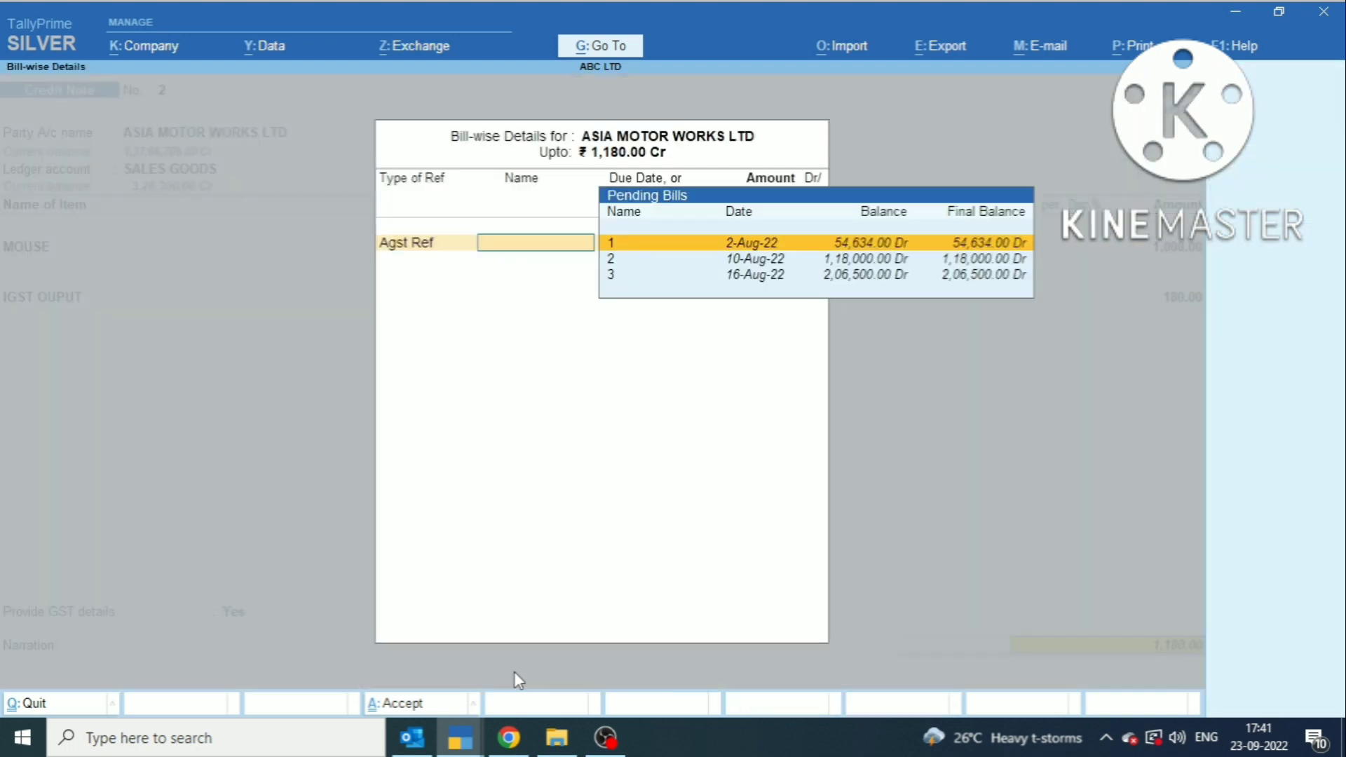
key(Return)
key(Return)
key(Return)
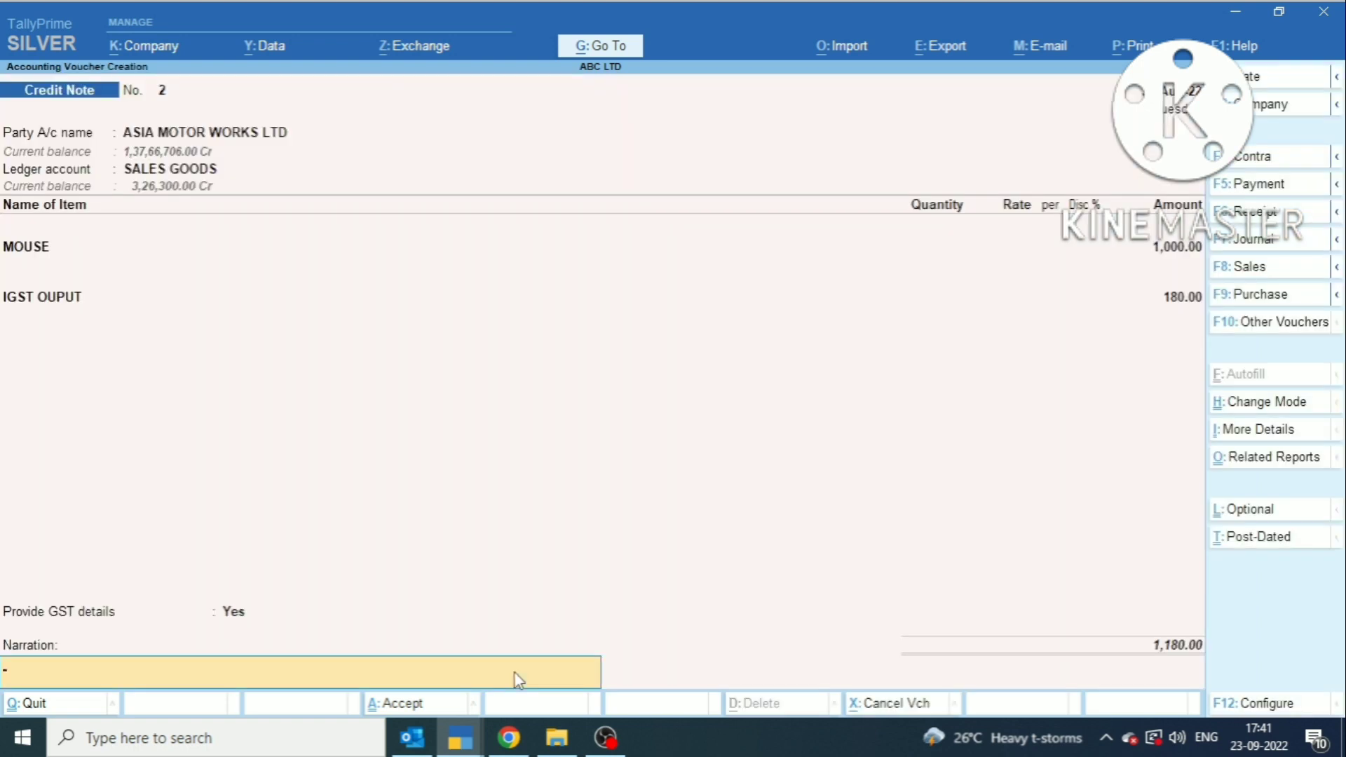
Enter the narration BEING AMOUNT DISCOUNT ON SALES and save the credit note.
text(BEING AMOUNT PAID)
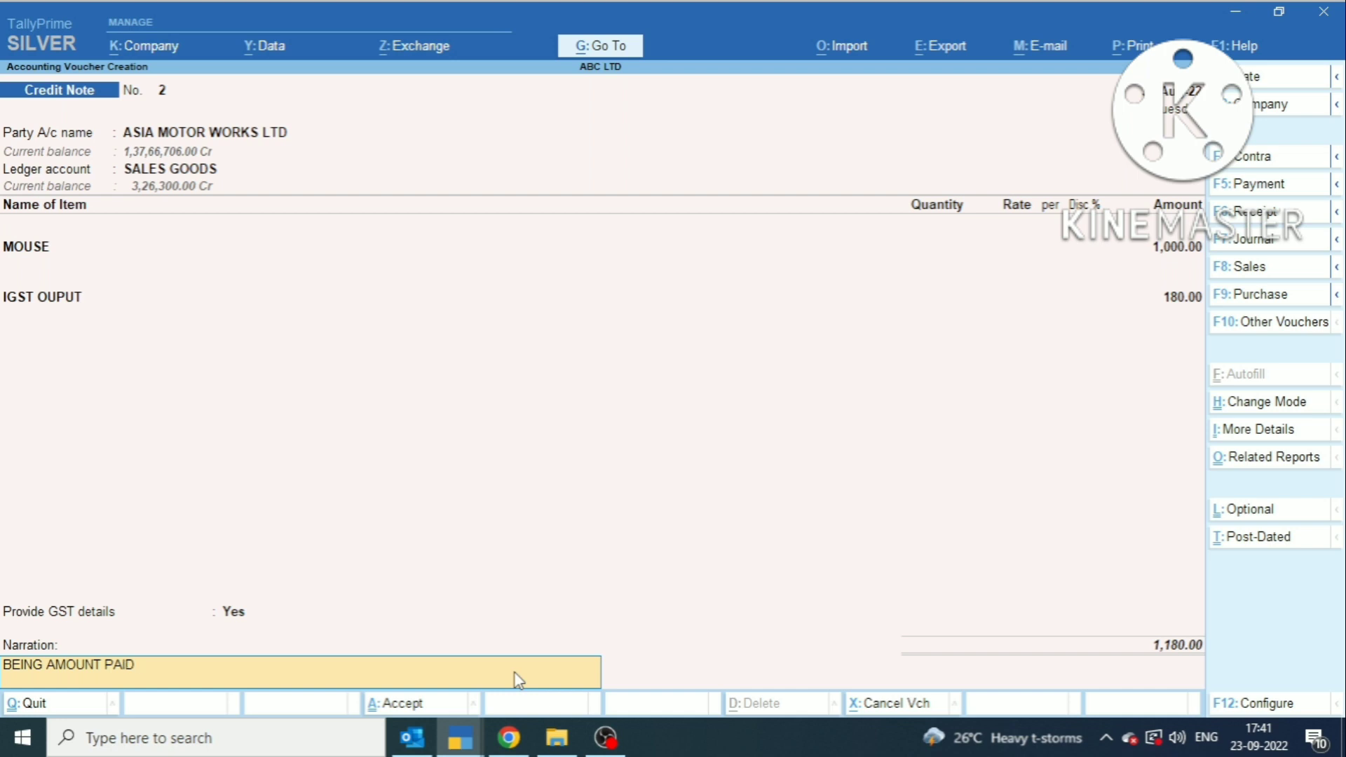
key(BackSpace)
key(BackSpace)
key(BackSpace)
key(BackSpace)
text(DISCOU)
text(NT ON SALES)
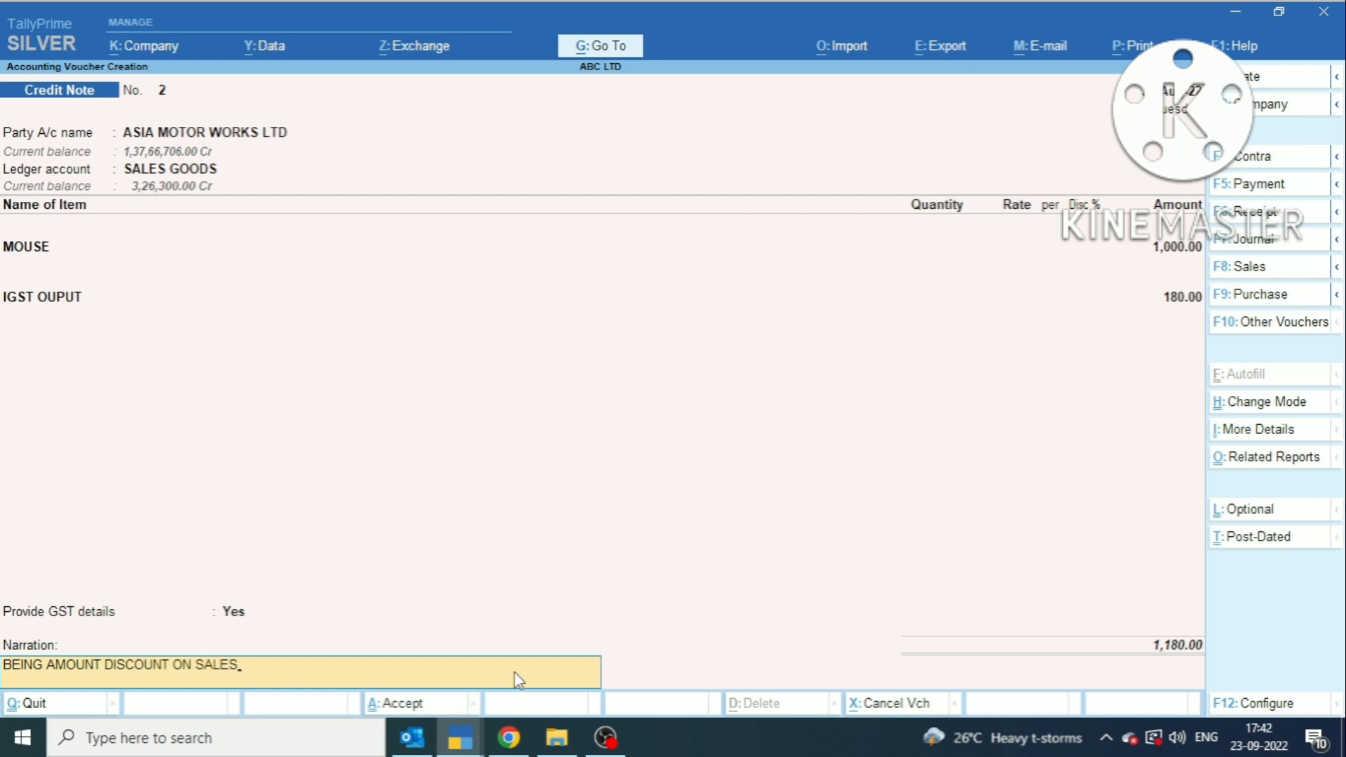
key(Return)
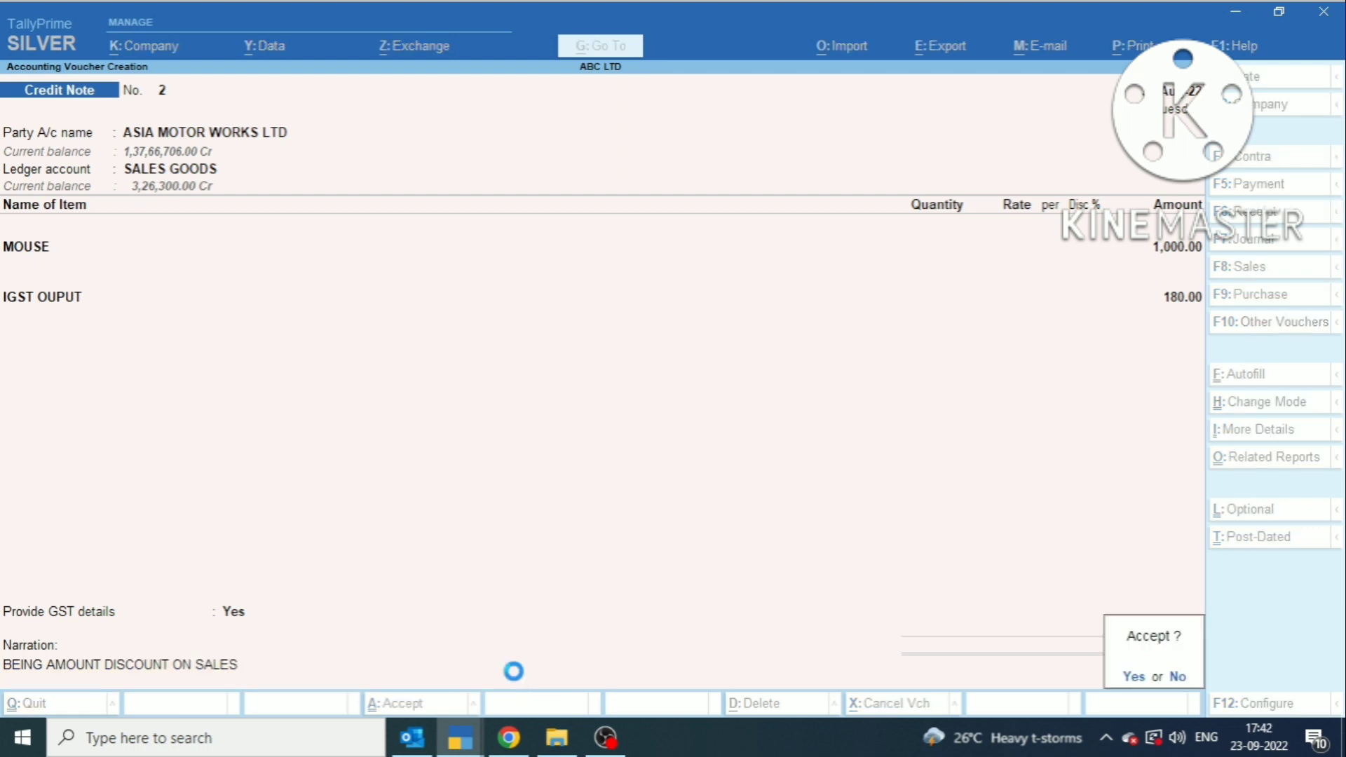
key(y)
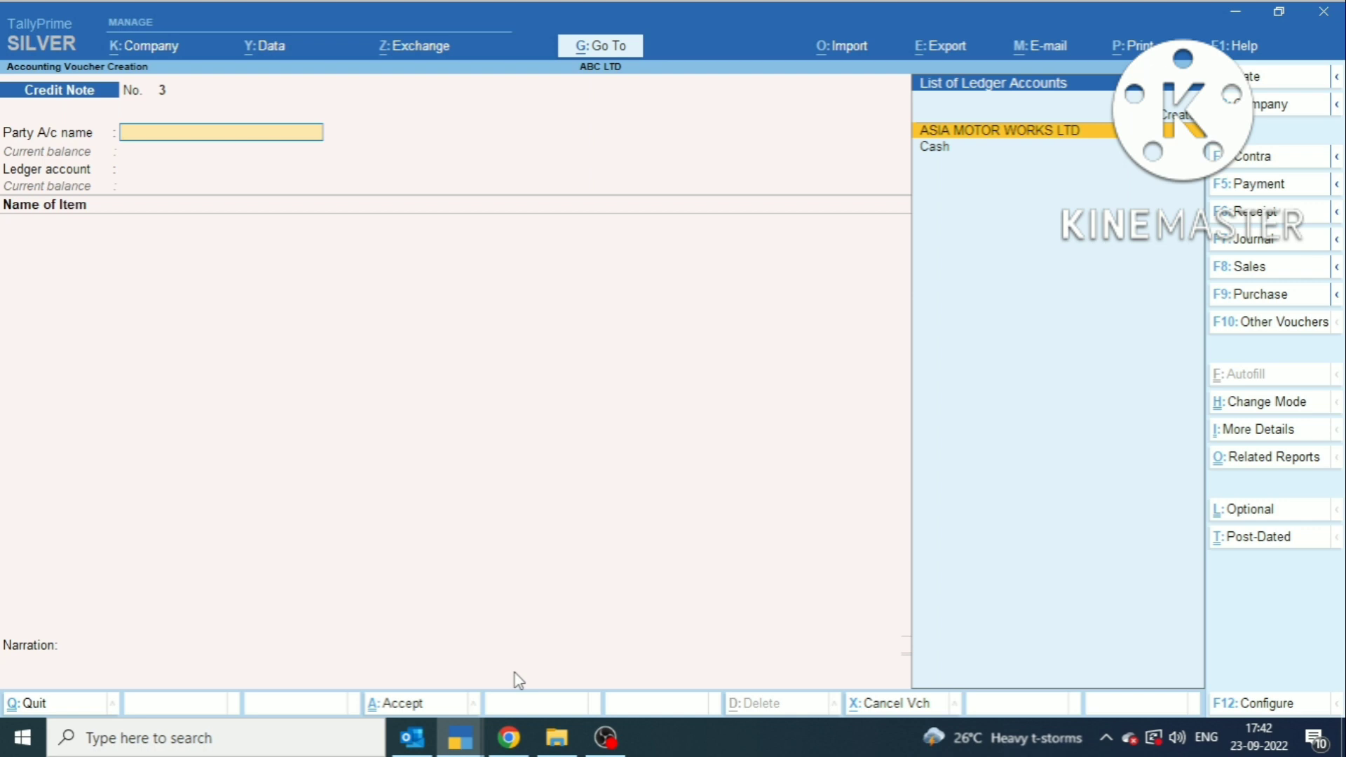
Leave voucher entry and open the GSTR-1 report.
key(Escape)
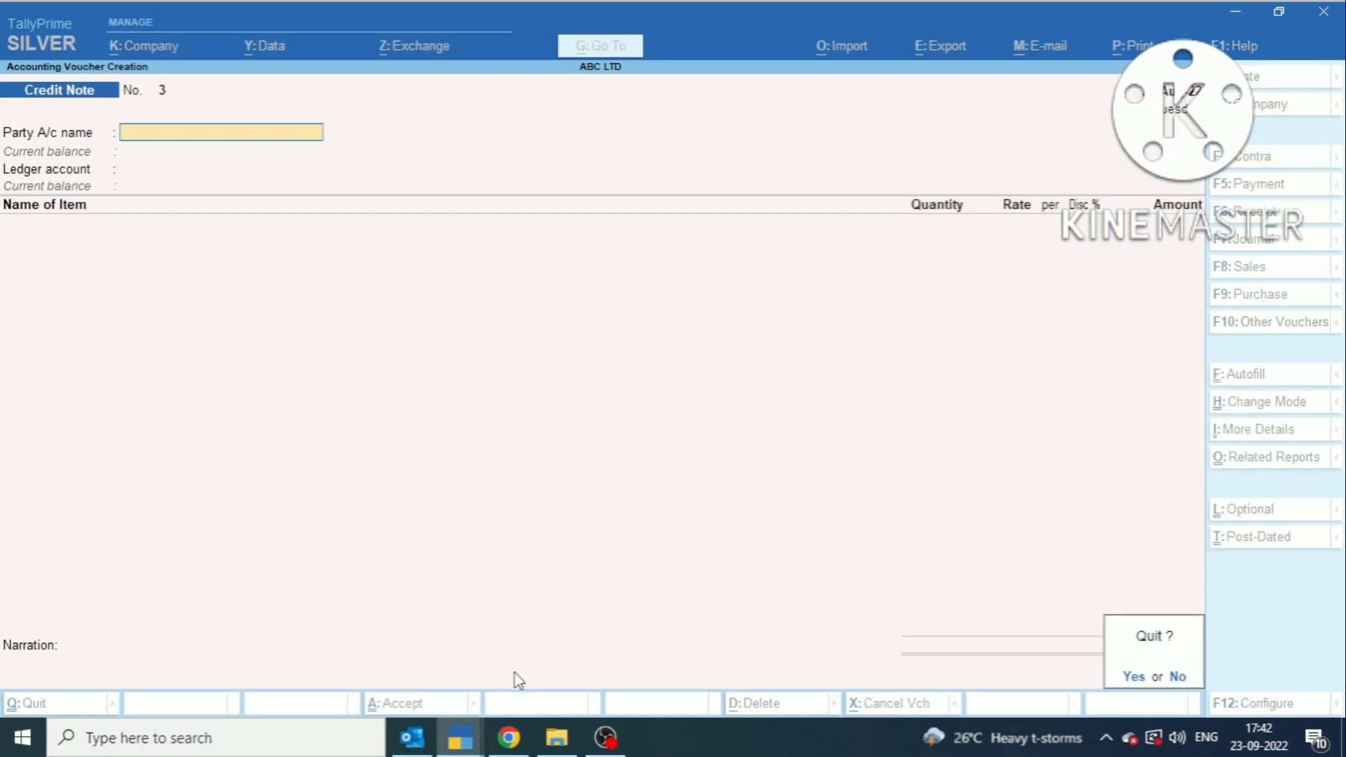
key(y)
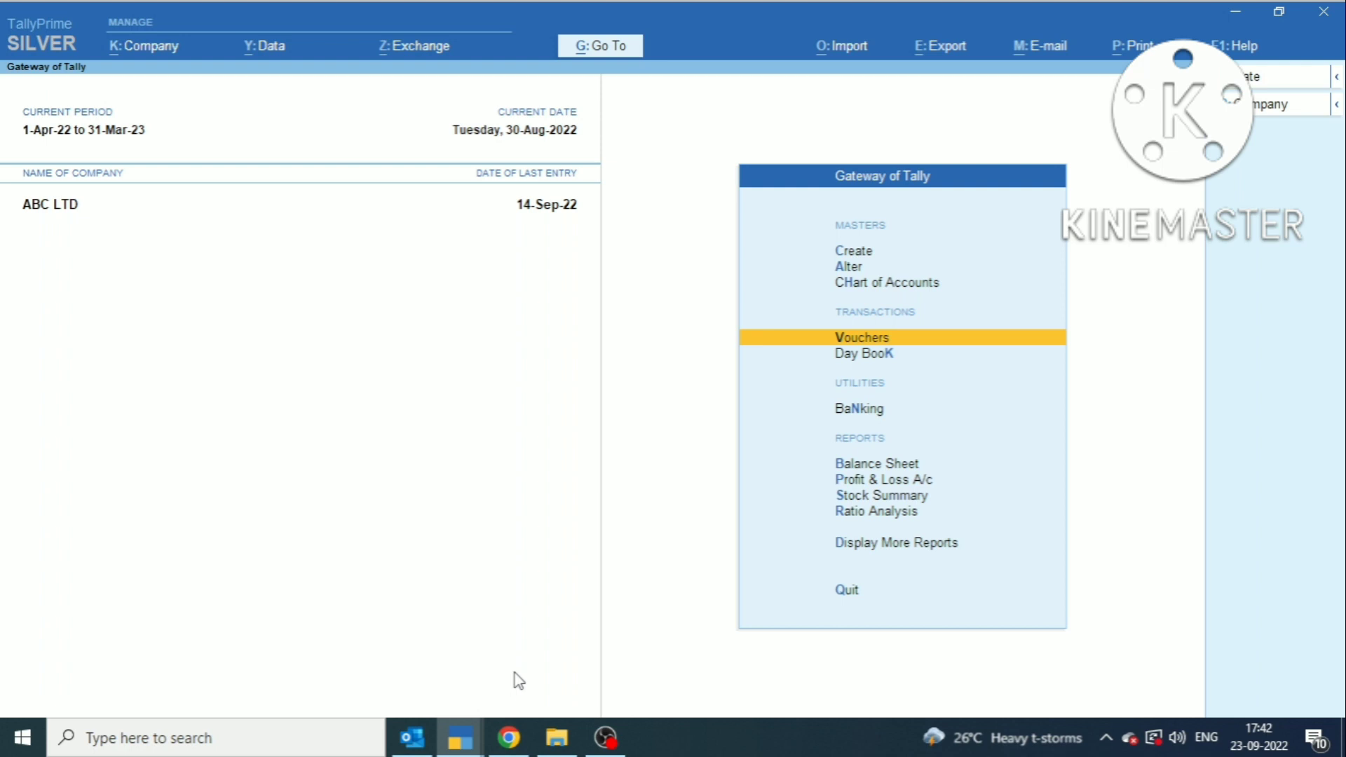
click(596, 47)
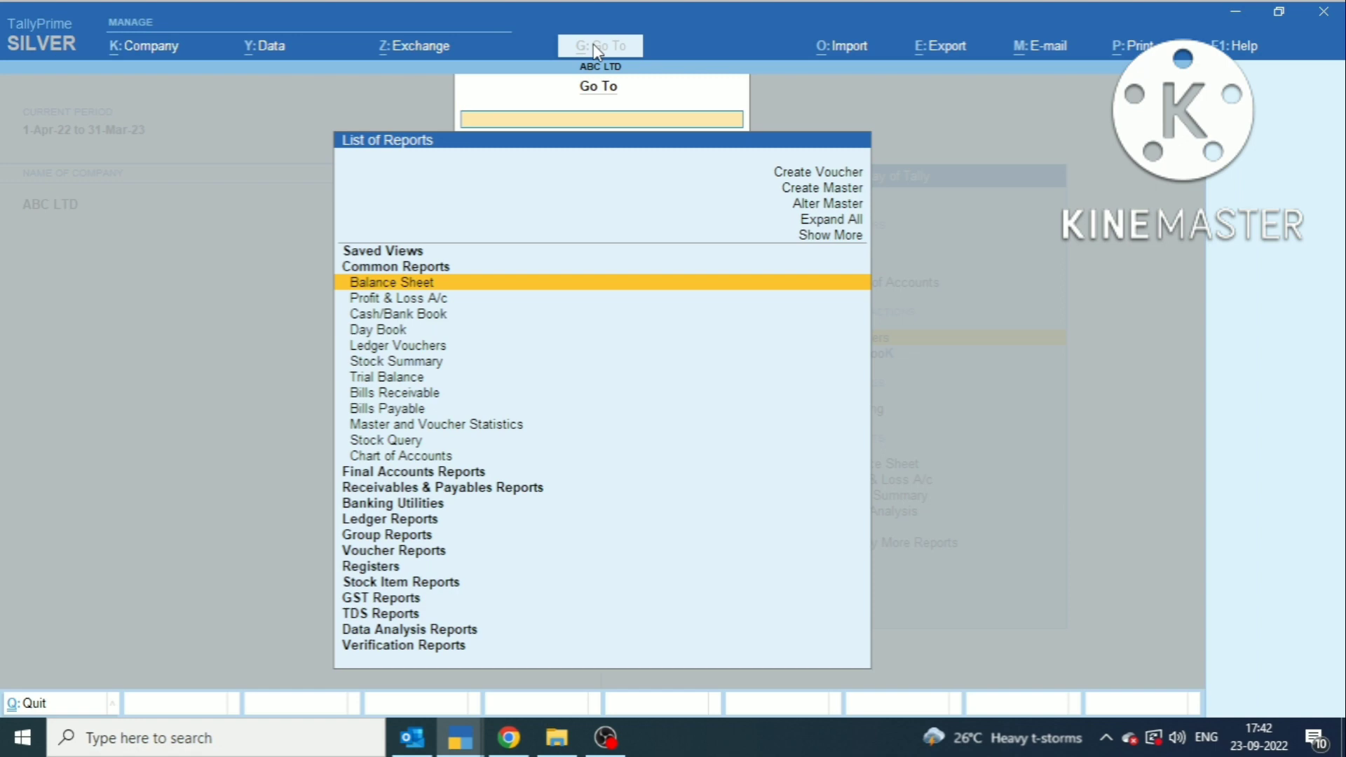
text(GSTR)
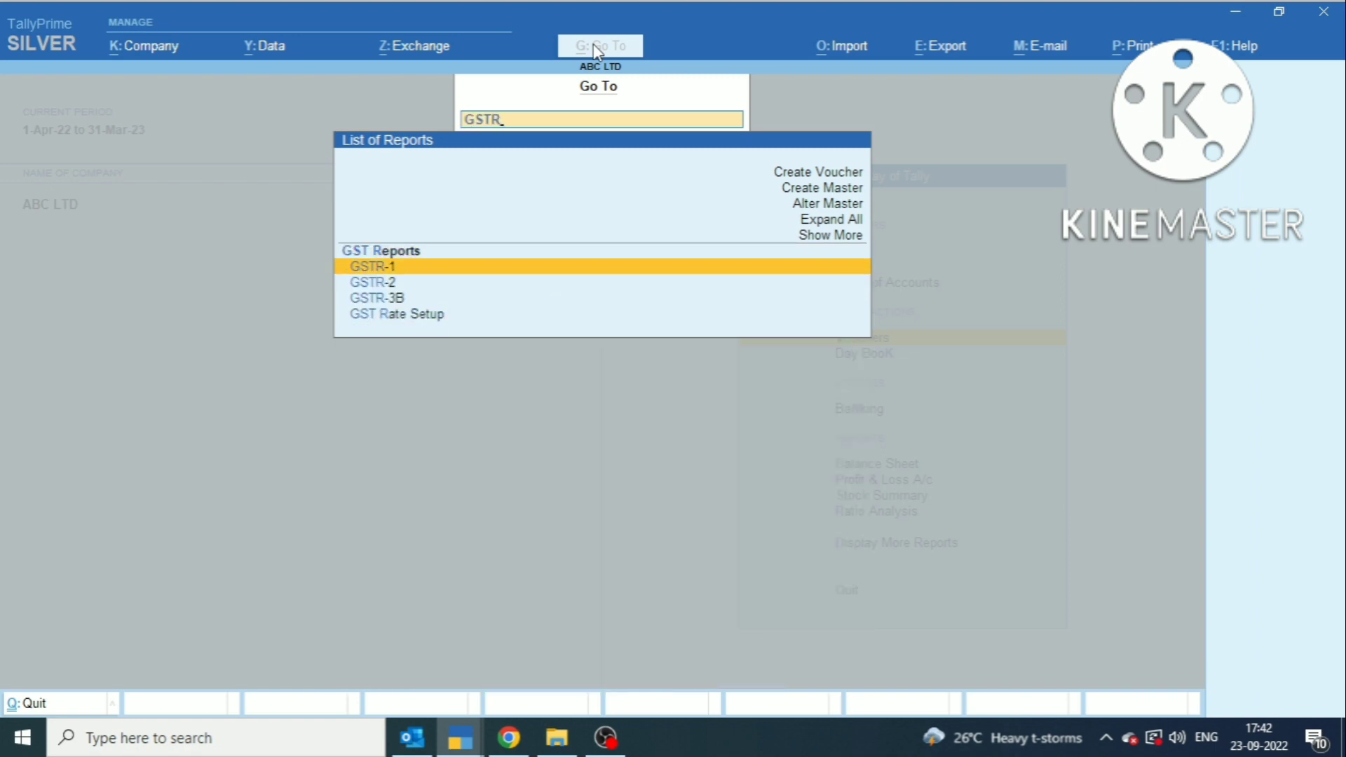
key(Return)
Examine the vouchers under Credit/Debit Notes(Registered) - 9B in GSTR-1 and return to the Gateway of Tally.
key(Down)
key(Down)
key(Down)
key(Down)
key(Down)
key(Down)
key(Down)
key(Down)
key(Down)
key(Down)
key(Down)
key(Down)
key(Down)
key(Down)
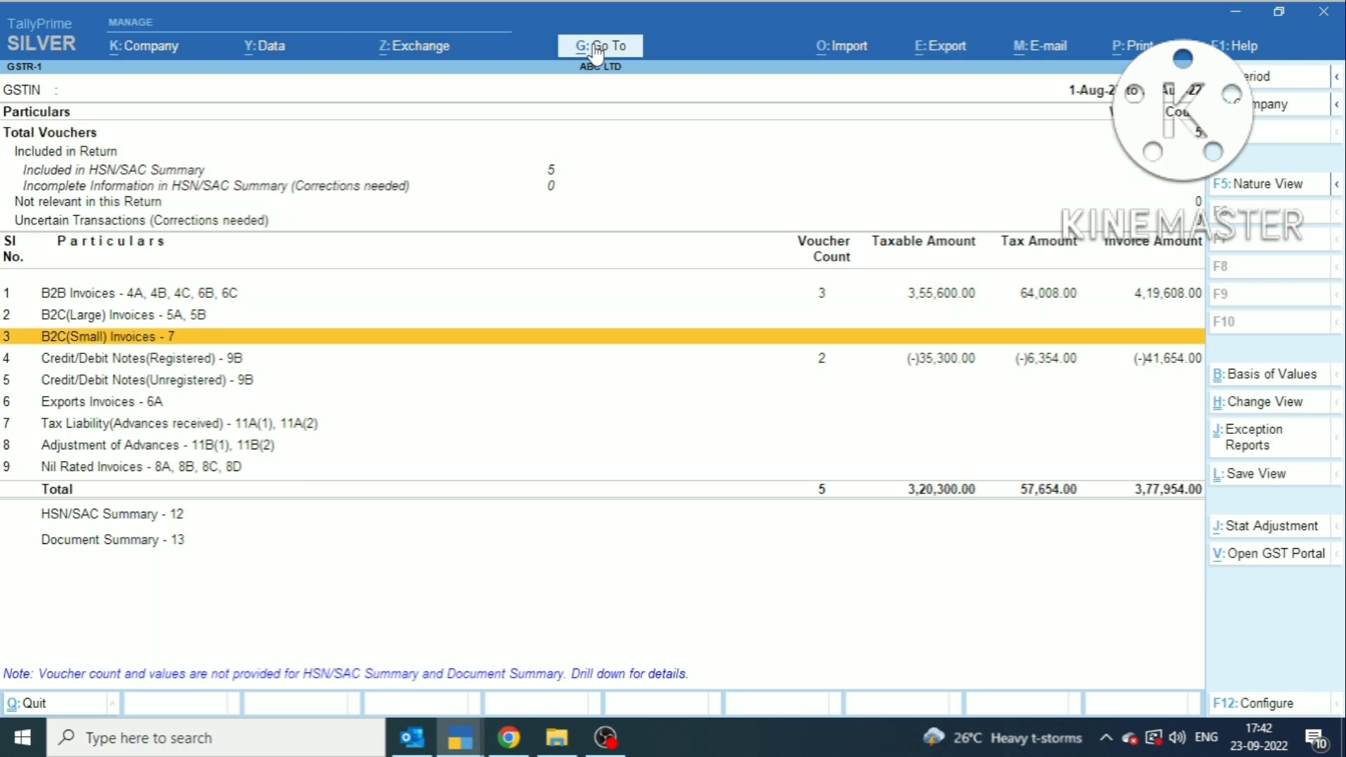
key(Up)
key(Up)
key(Up)
key(Up)
key(Up)
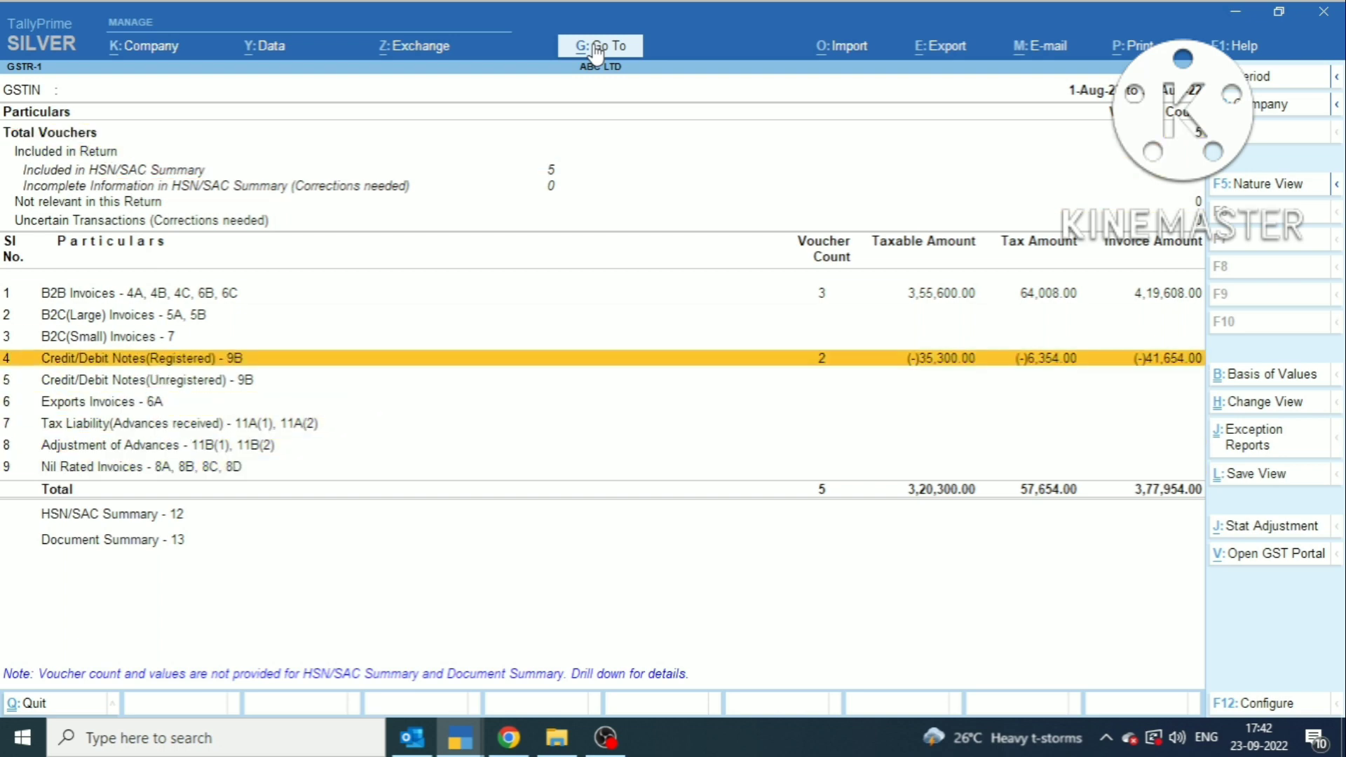
key(Return)
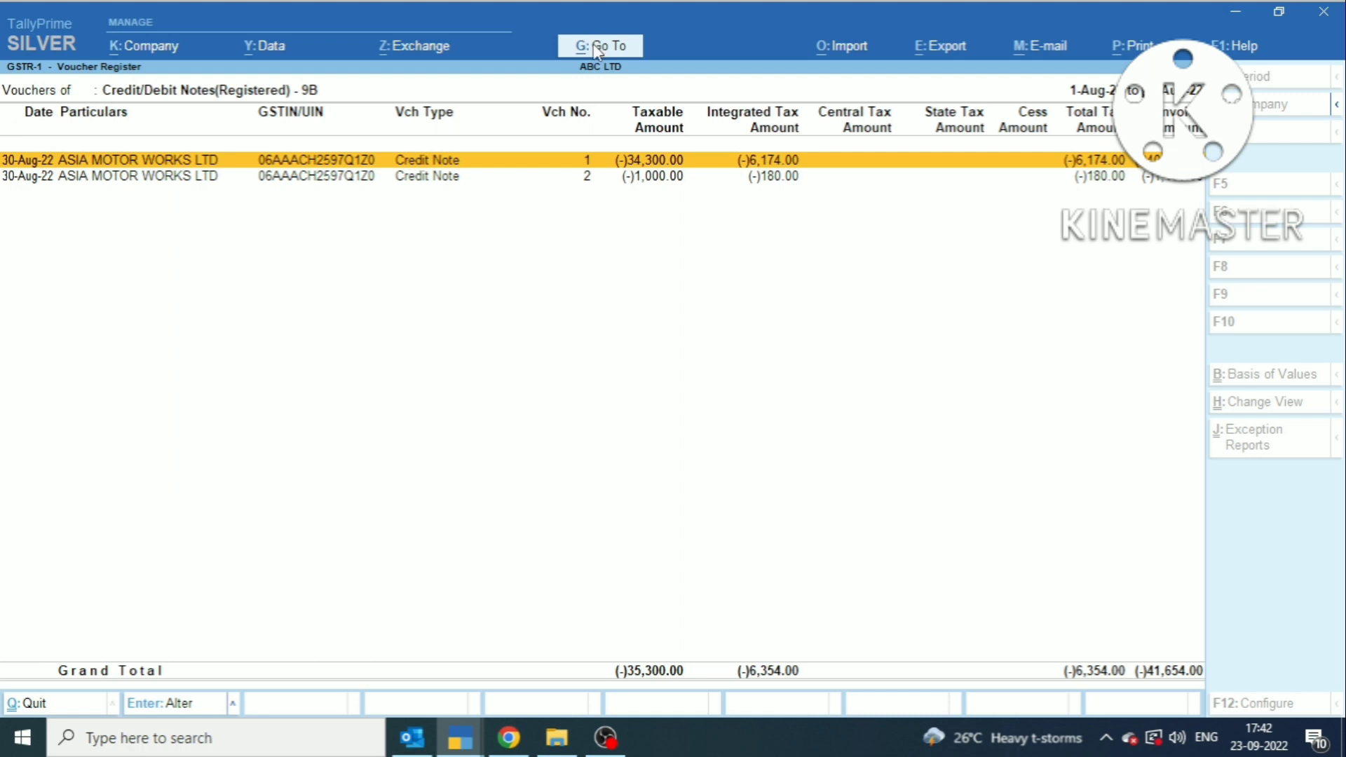
key(Return)
key(Escape)
key(Down)
key(Escape)
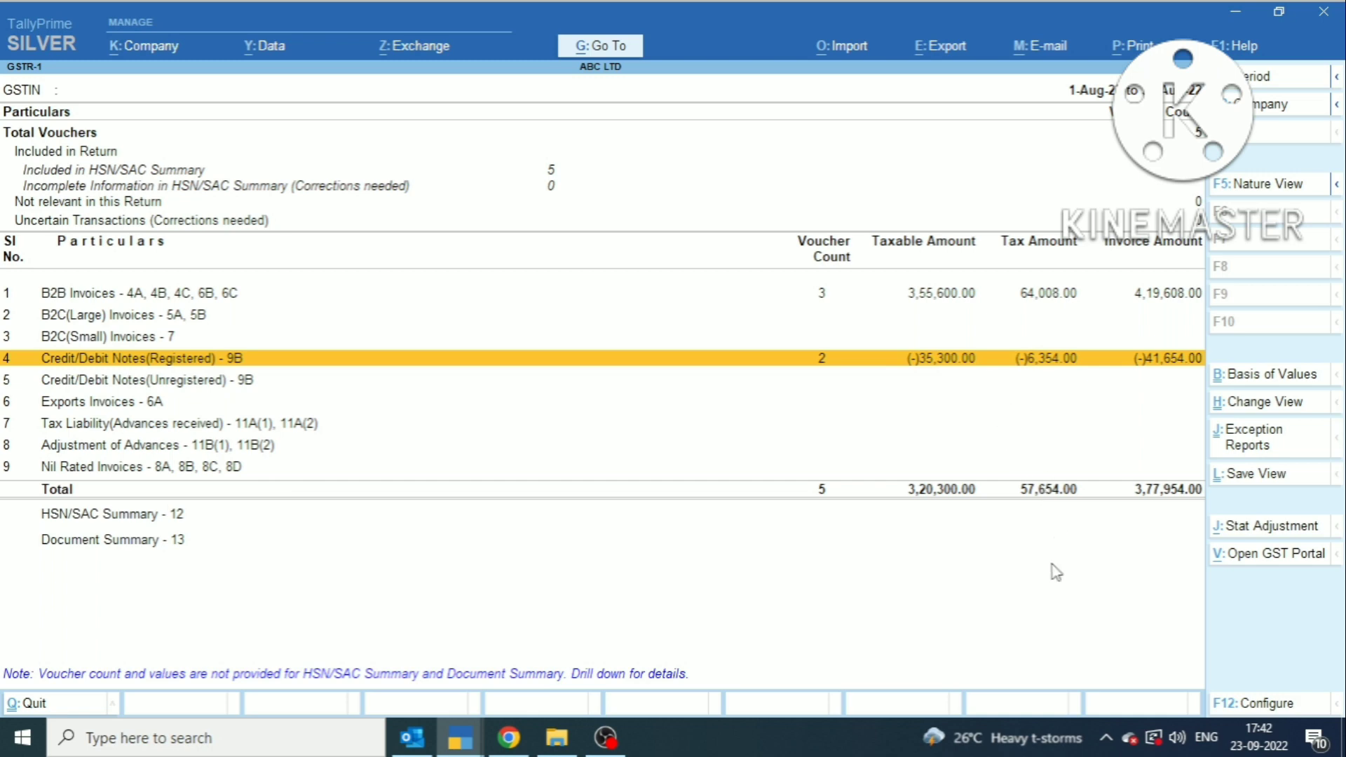
key(Escape)
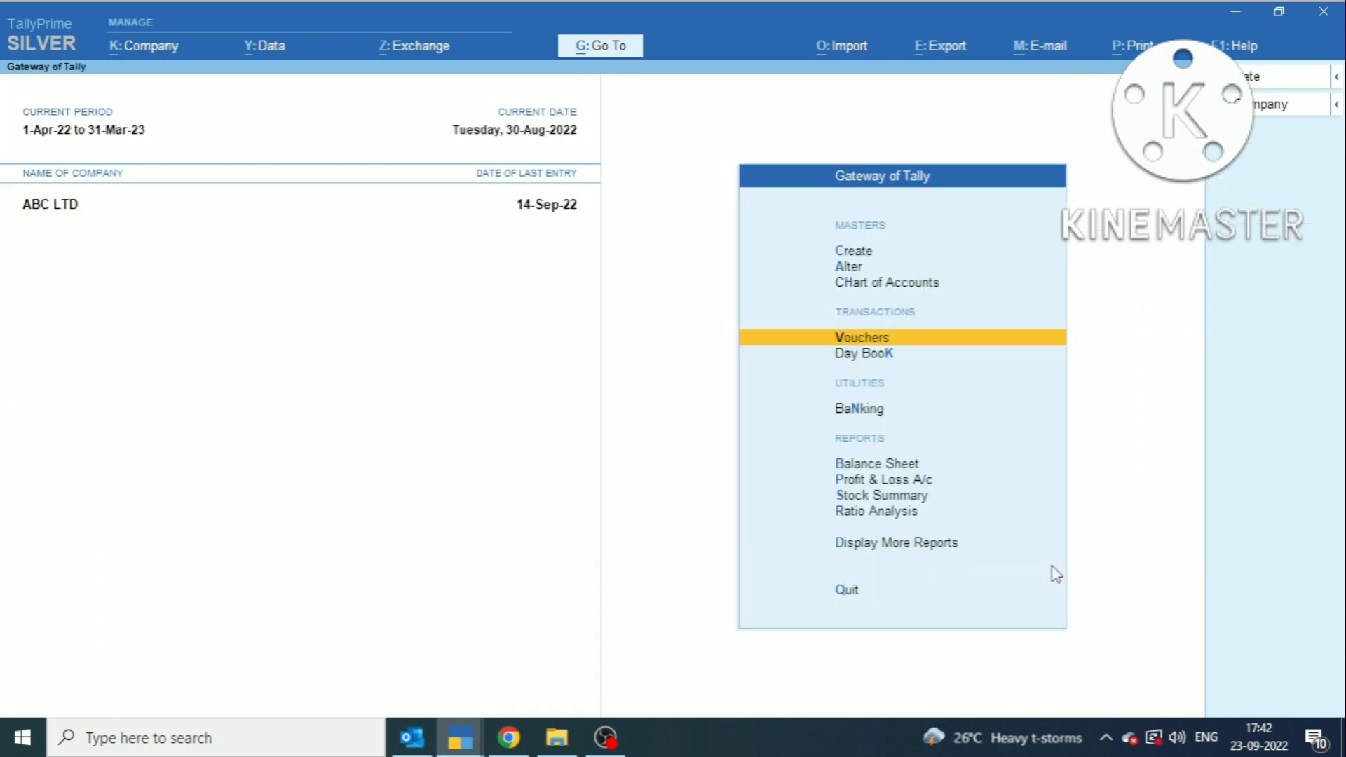
key(Escape)
key(n)
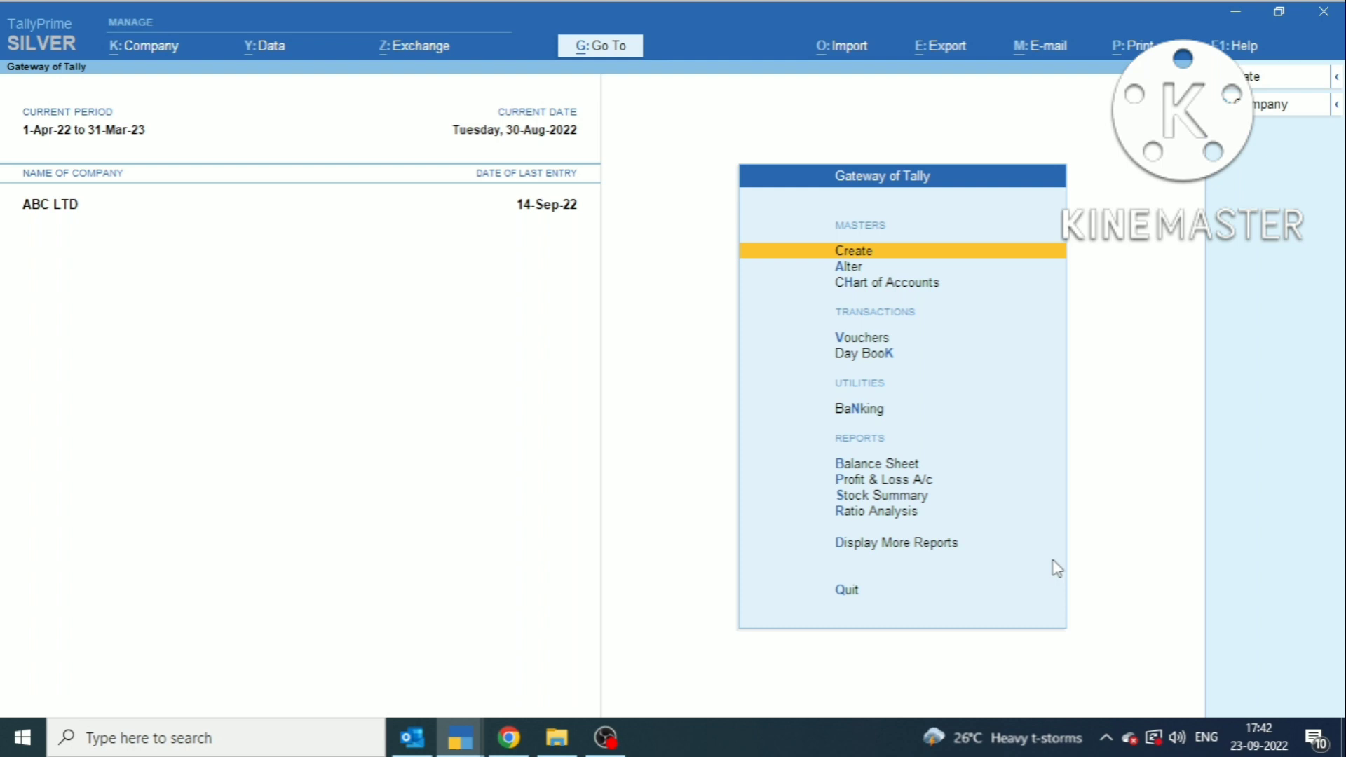
Start a new credit note dated 31.8.22 for ASIA MOTOR WORKS LTD and accept the party details without entries.
key(v)
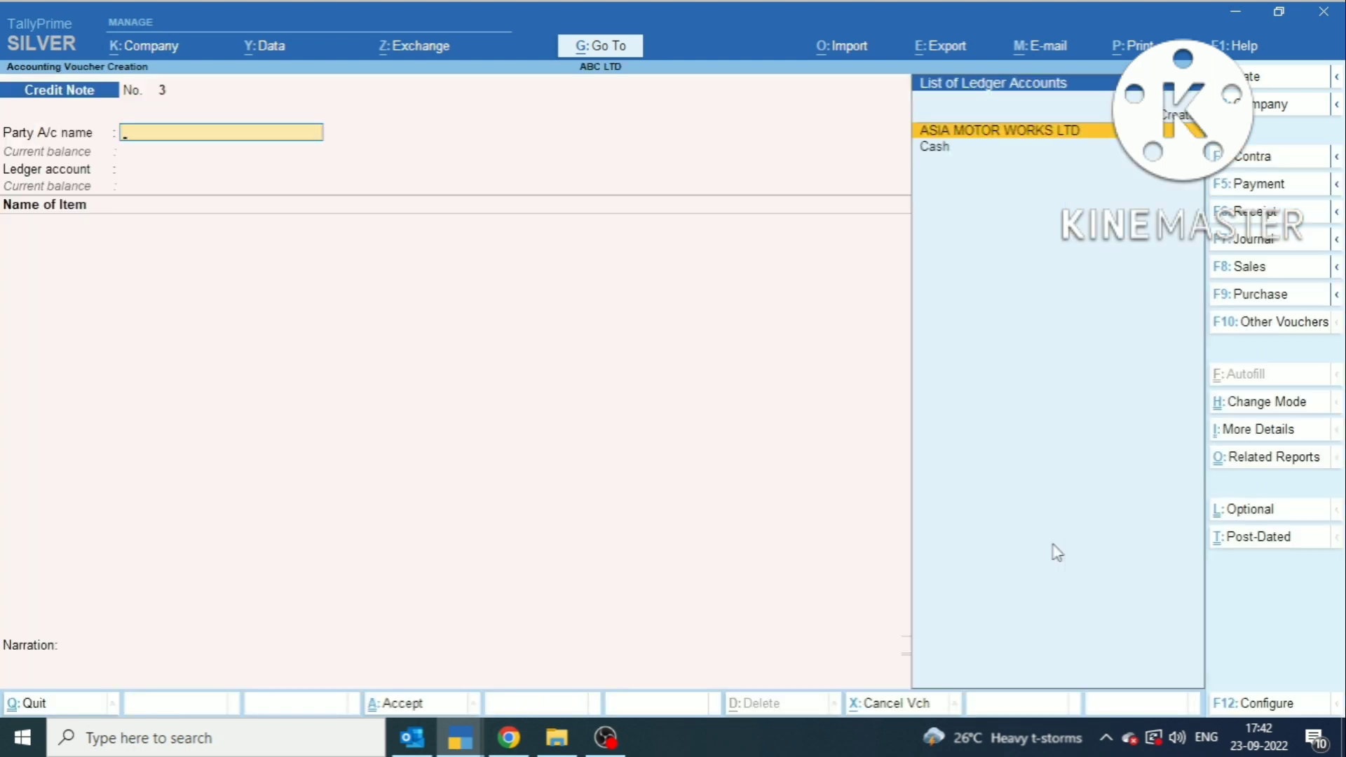
key(F2)
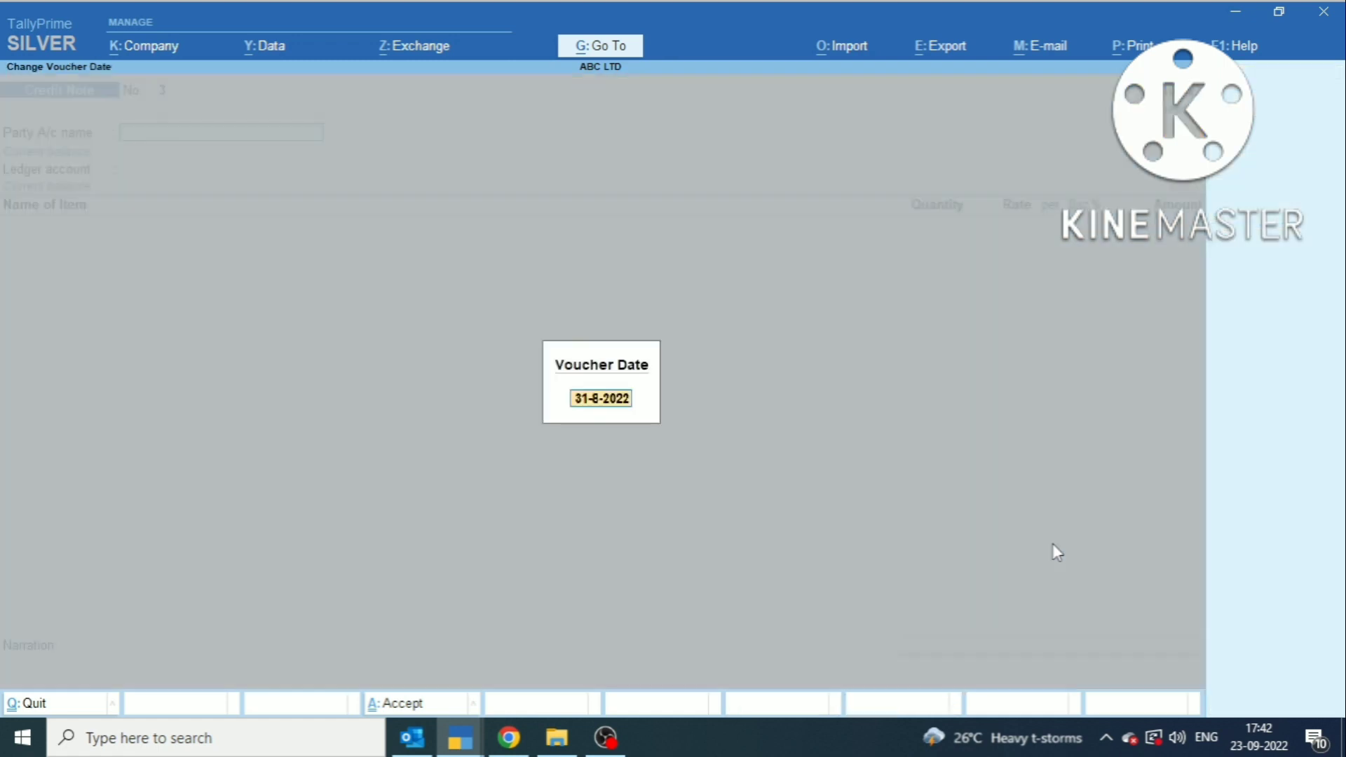
text(30.)
key(BackSpace)
key(BackSpace)
text(1.8.22)
key(Return)
key(Return)
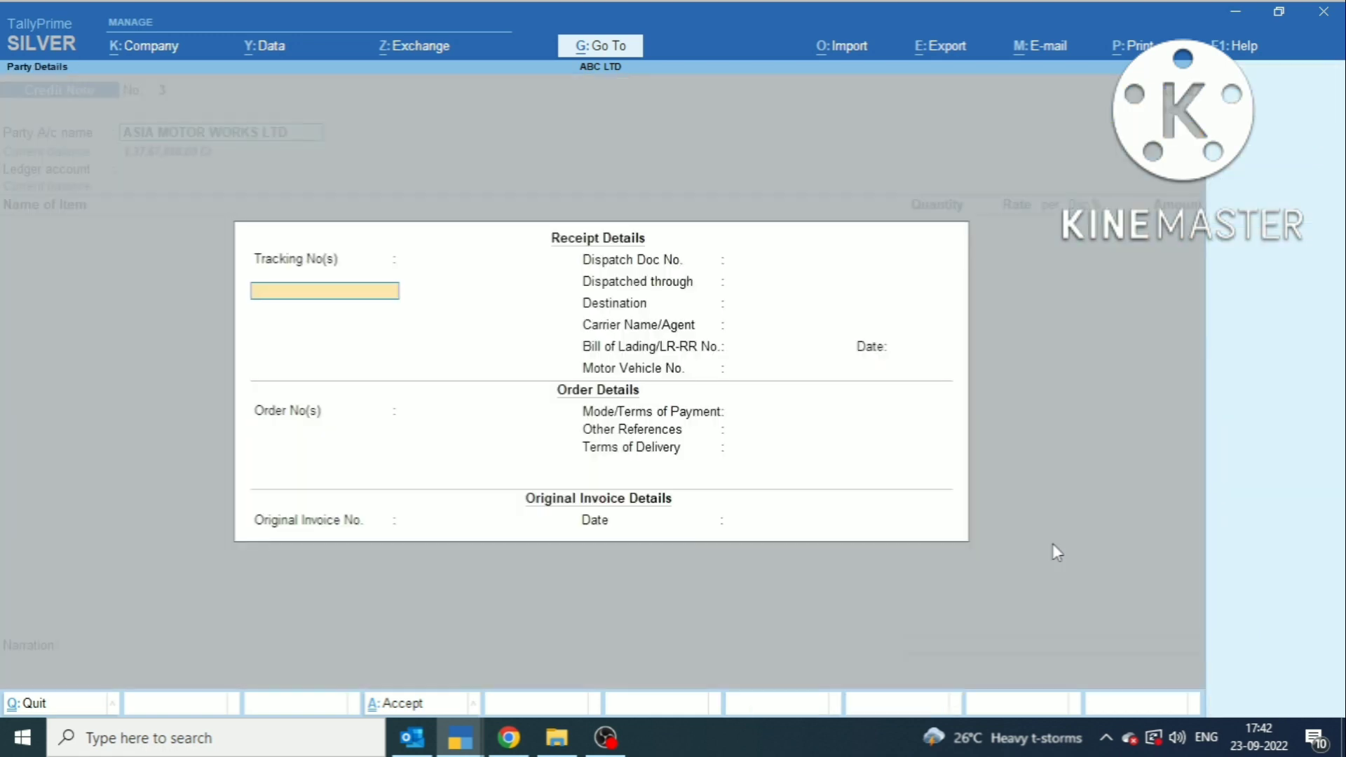
key(ctrl+a)
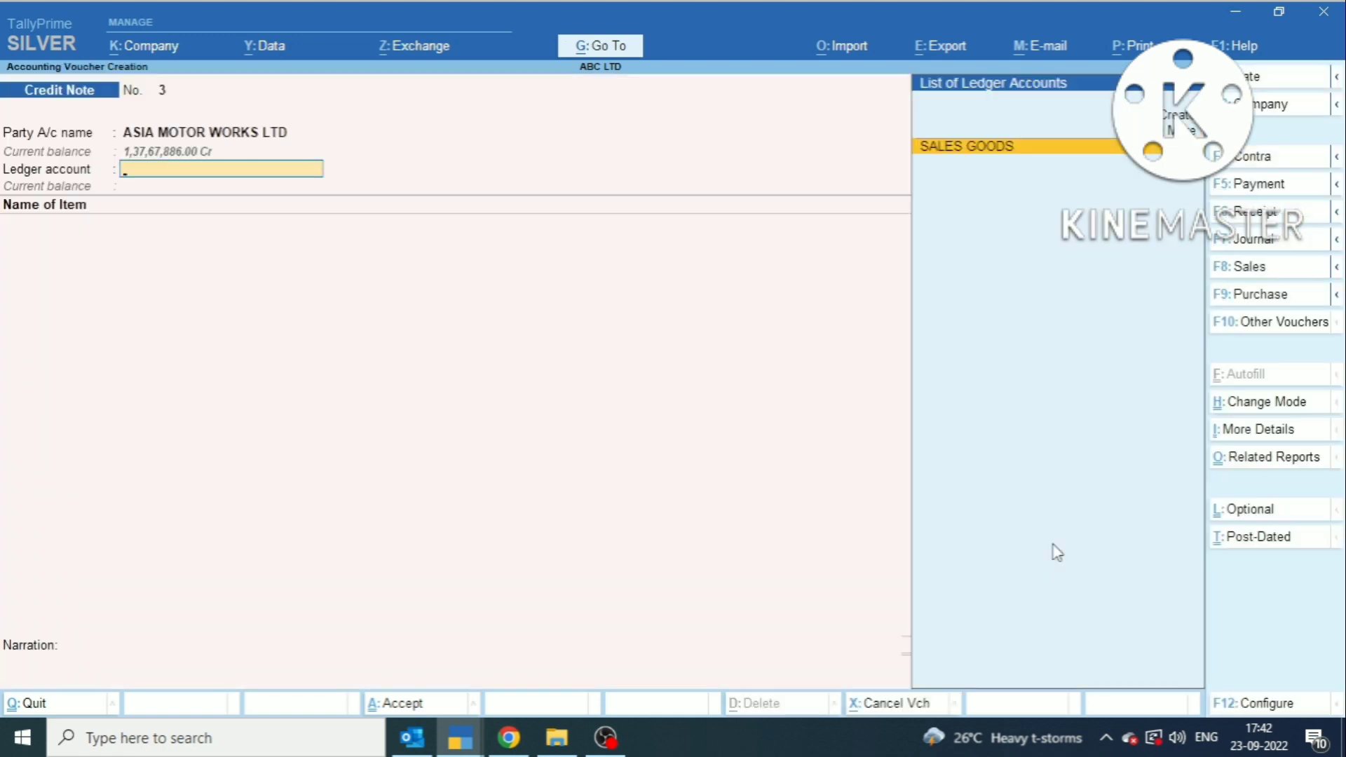
Set the new credit note's ledger account to SALES GOODS with the nature of transaction Interstate Sales Taxable.
key(Return)
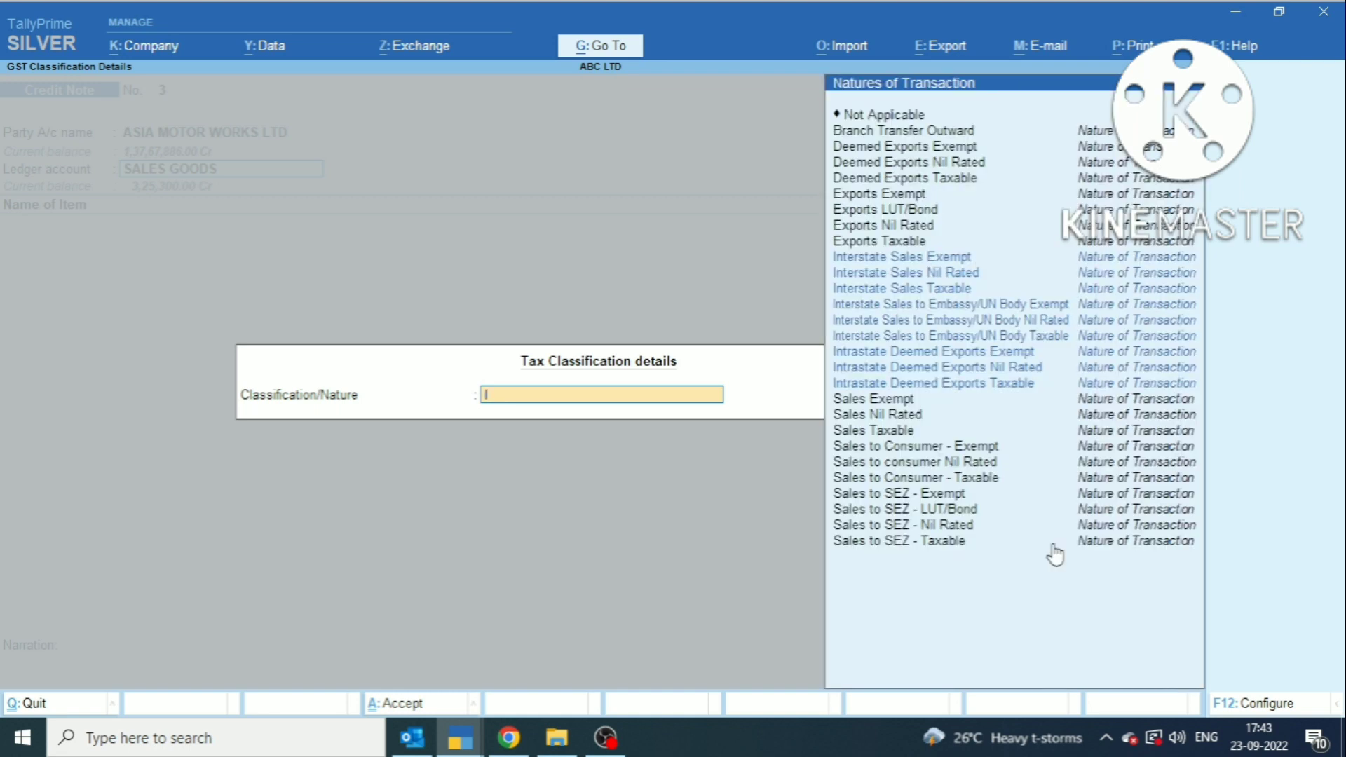
text(INTR)
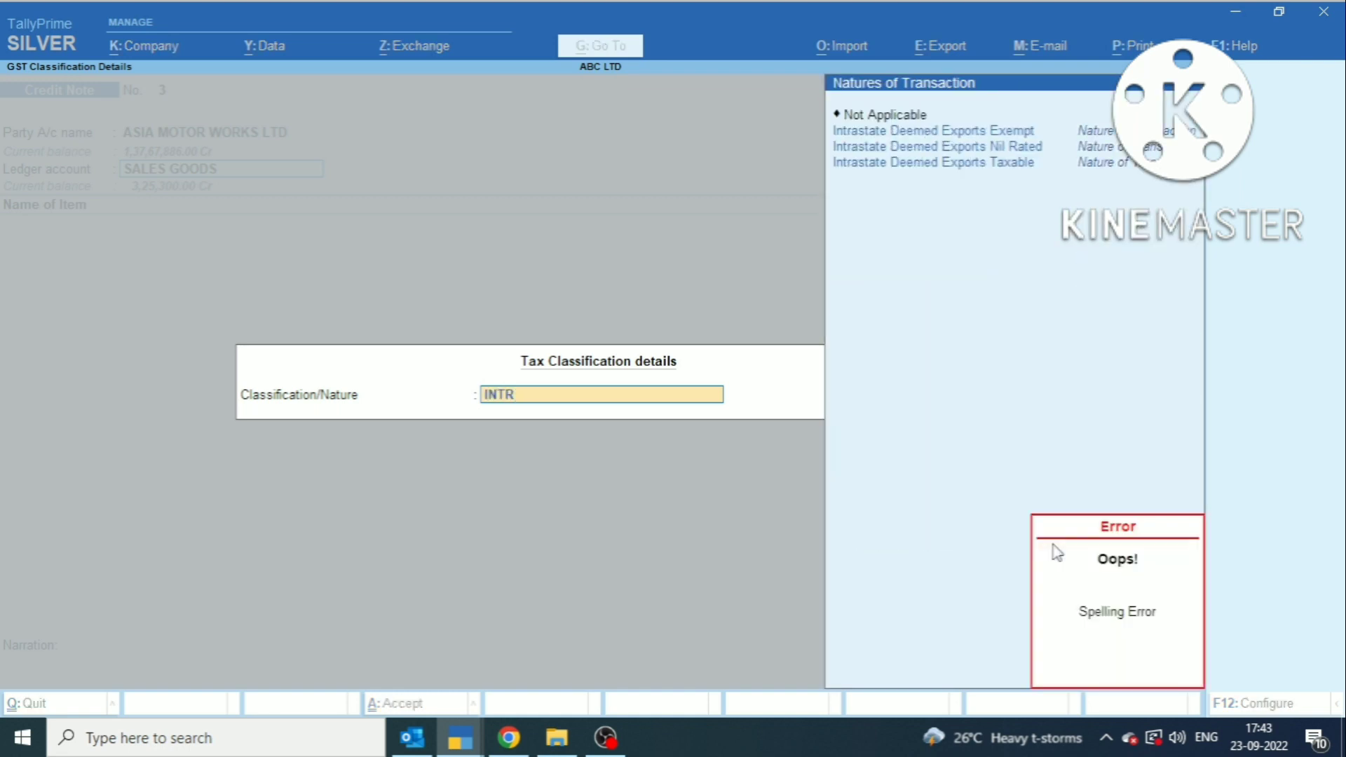
key(Down)
key(Down)
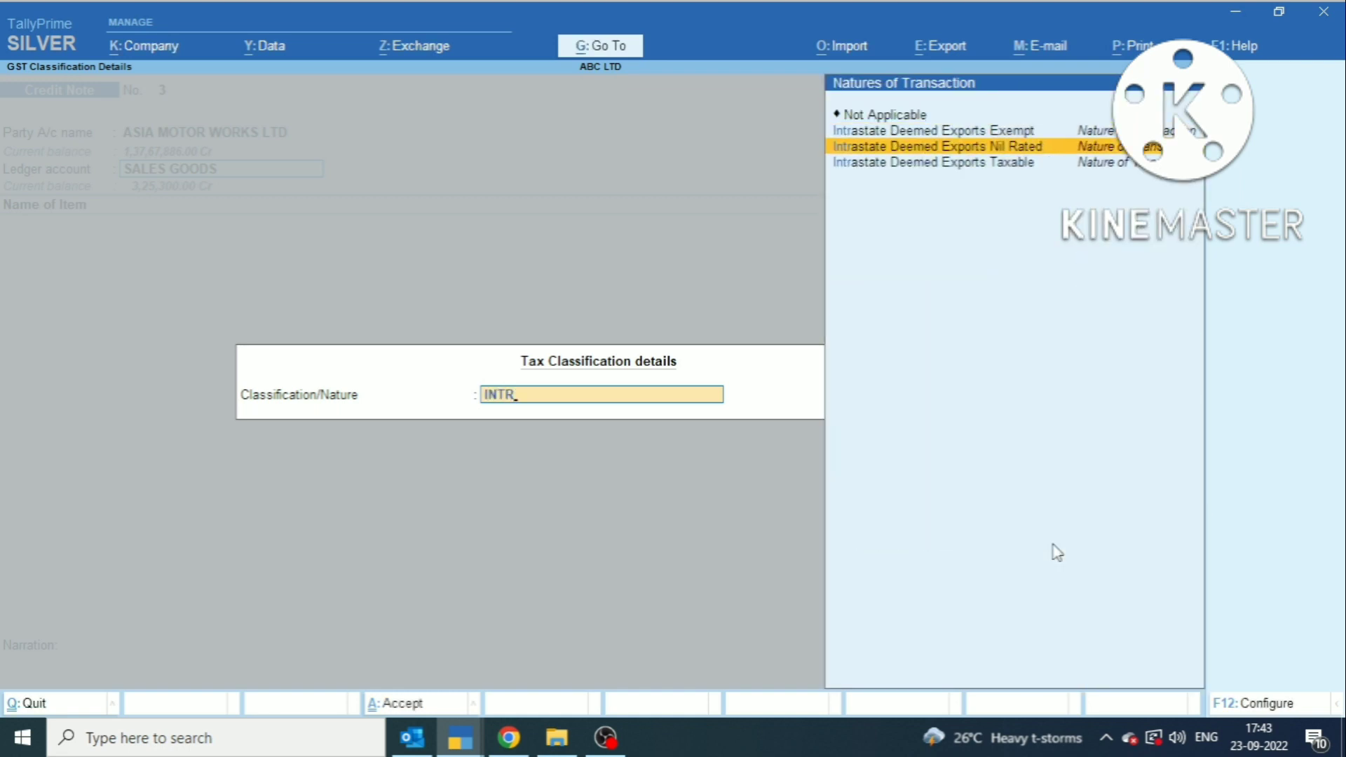
key(BackSpace)
key(Down)
key(Down)
key(Down)
key(Return)
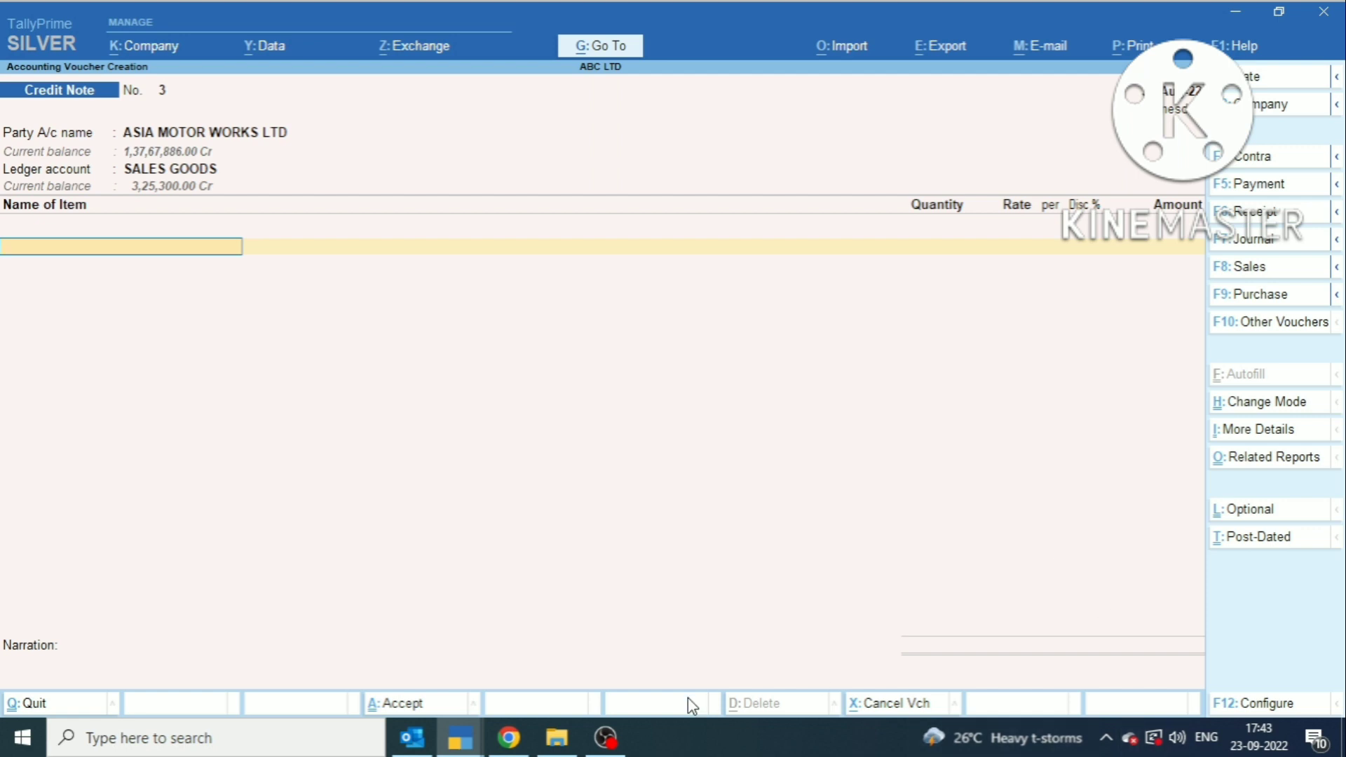
Switch to Chrome to examine the COMPUTER line's rate and discount on the tax invoice, and return to TallyPrime.
click(509, 742)
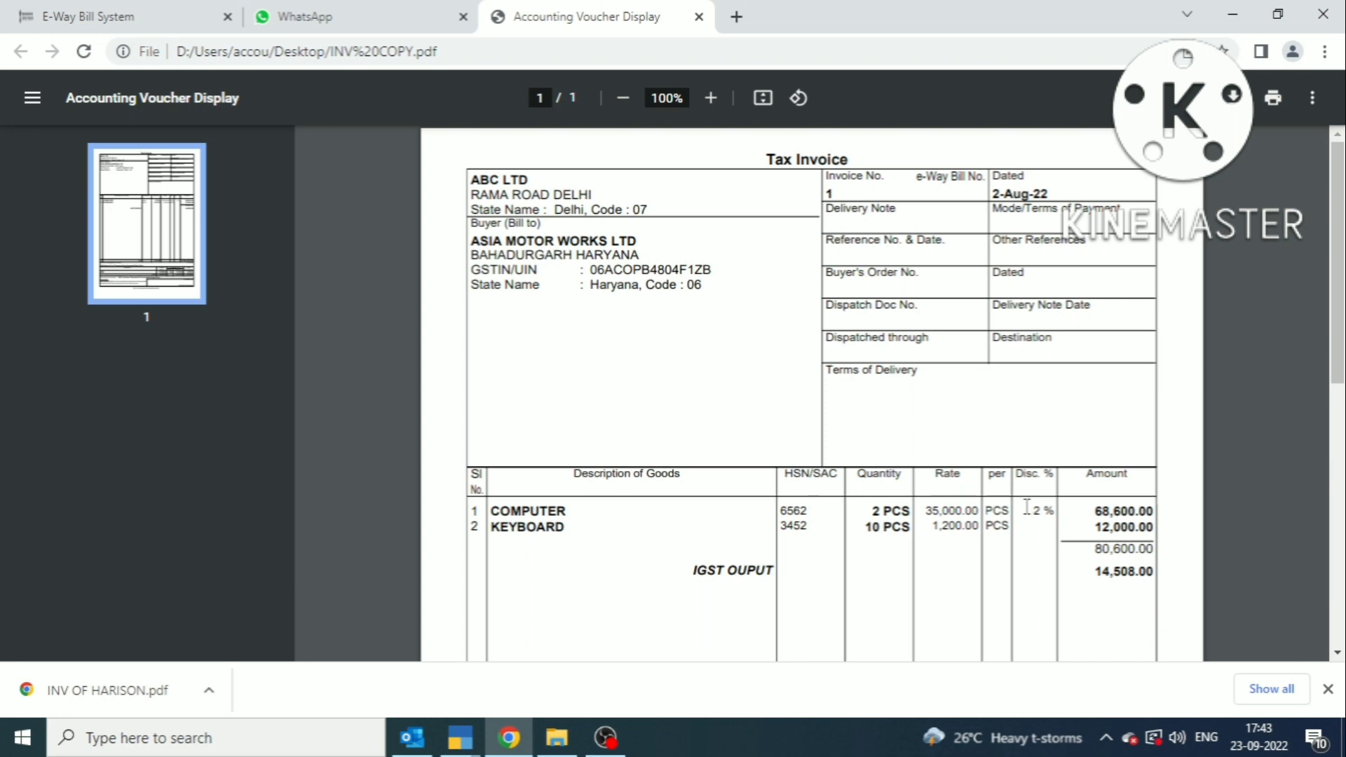
key(alt+Tab)
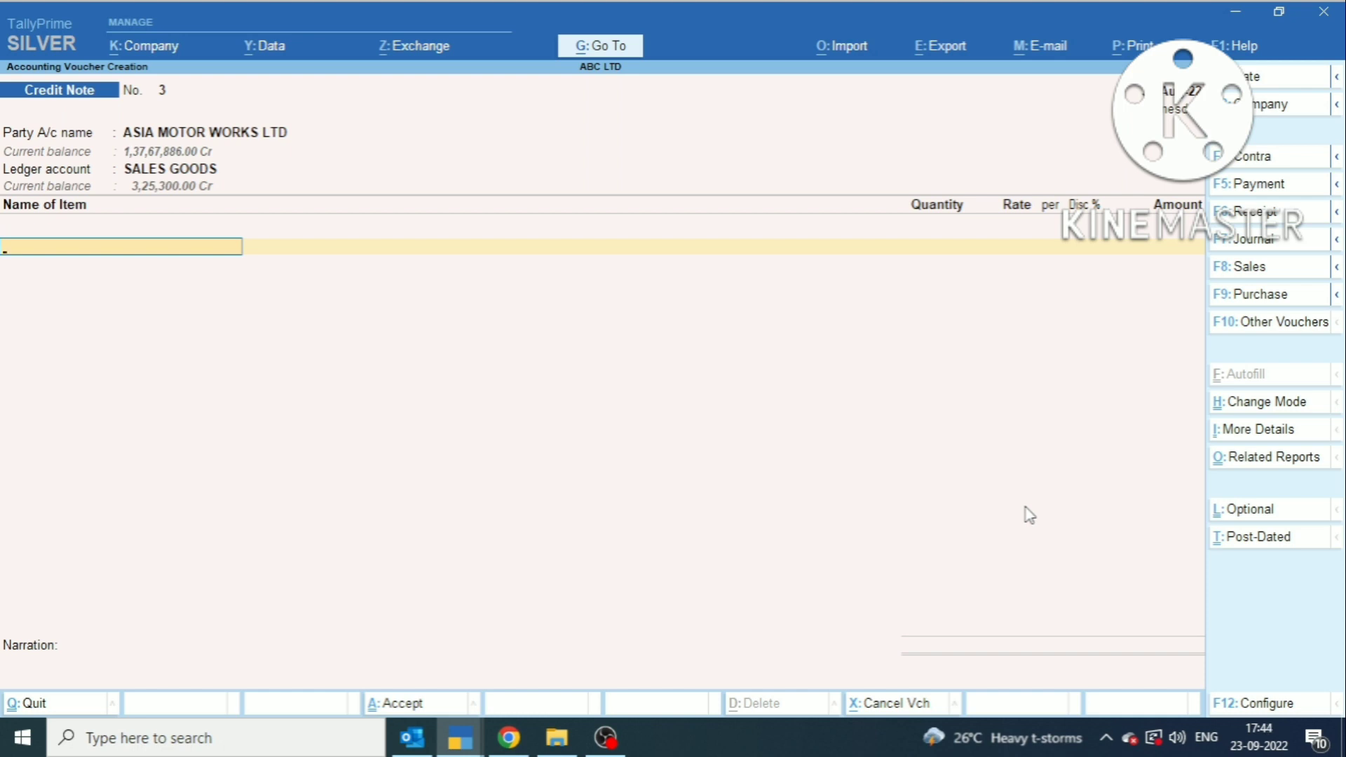
key(alt+Tab)
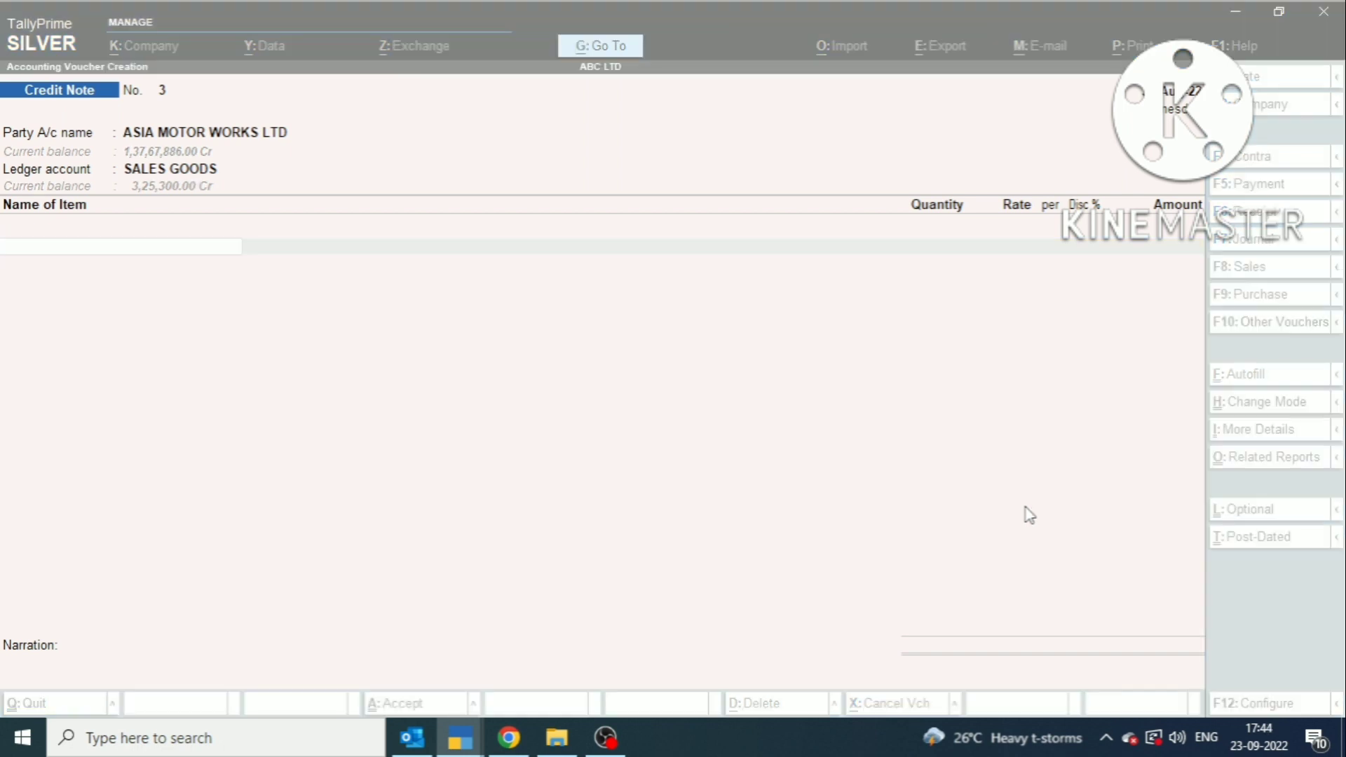
click(755, 24)
click(773, 7)
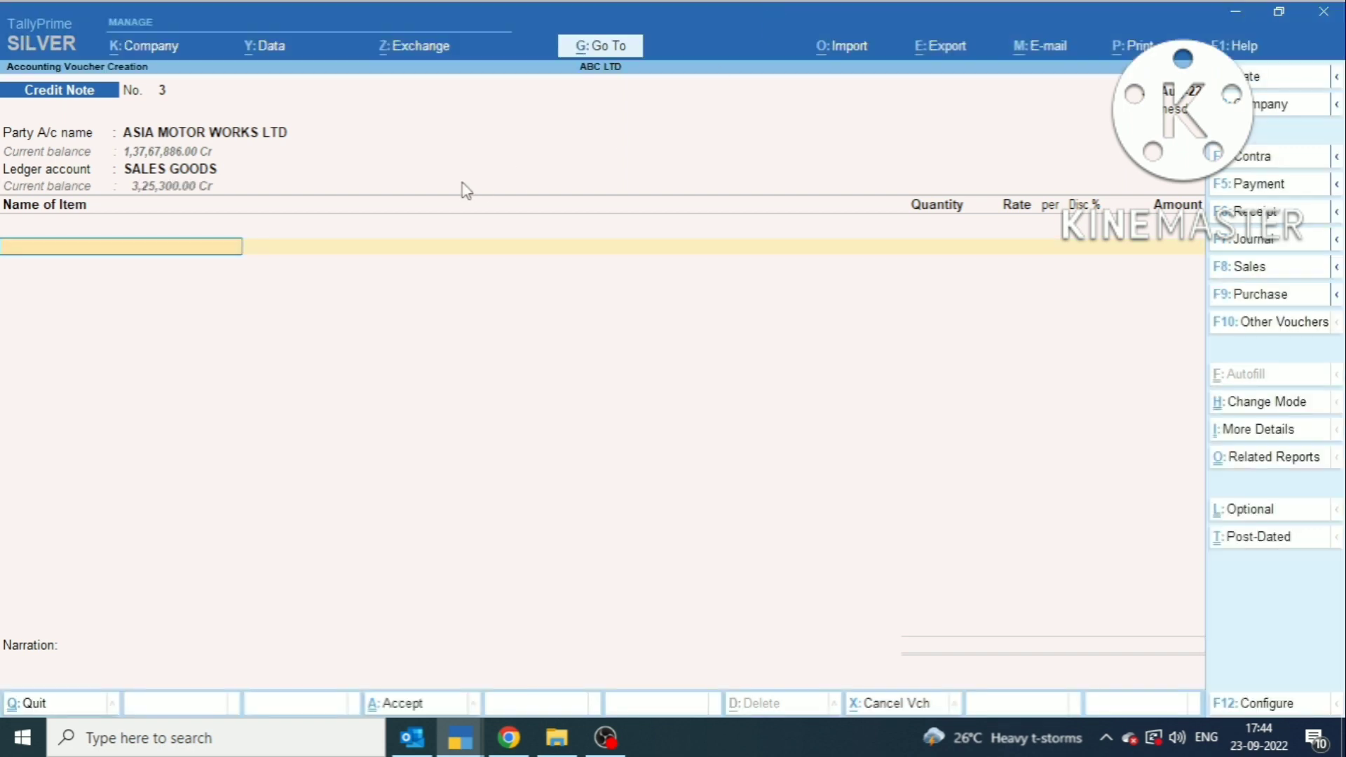
Add the COMPUTER item to the credit note with an amount of 1,000, leaving quantity and rate blank.
text(COM)
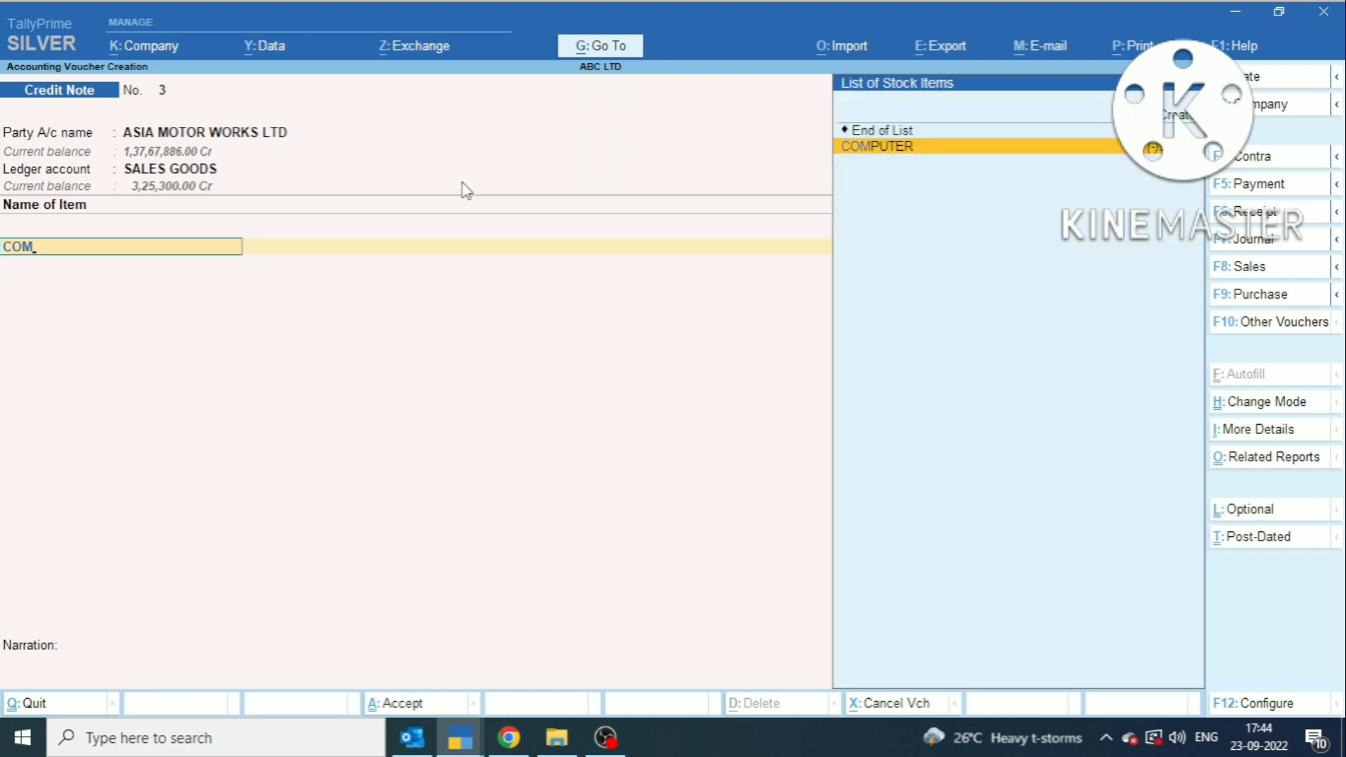
key(Return)
key(Return)
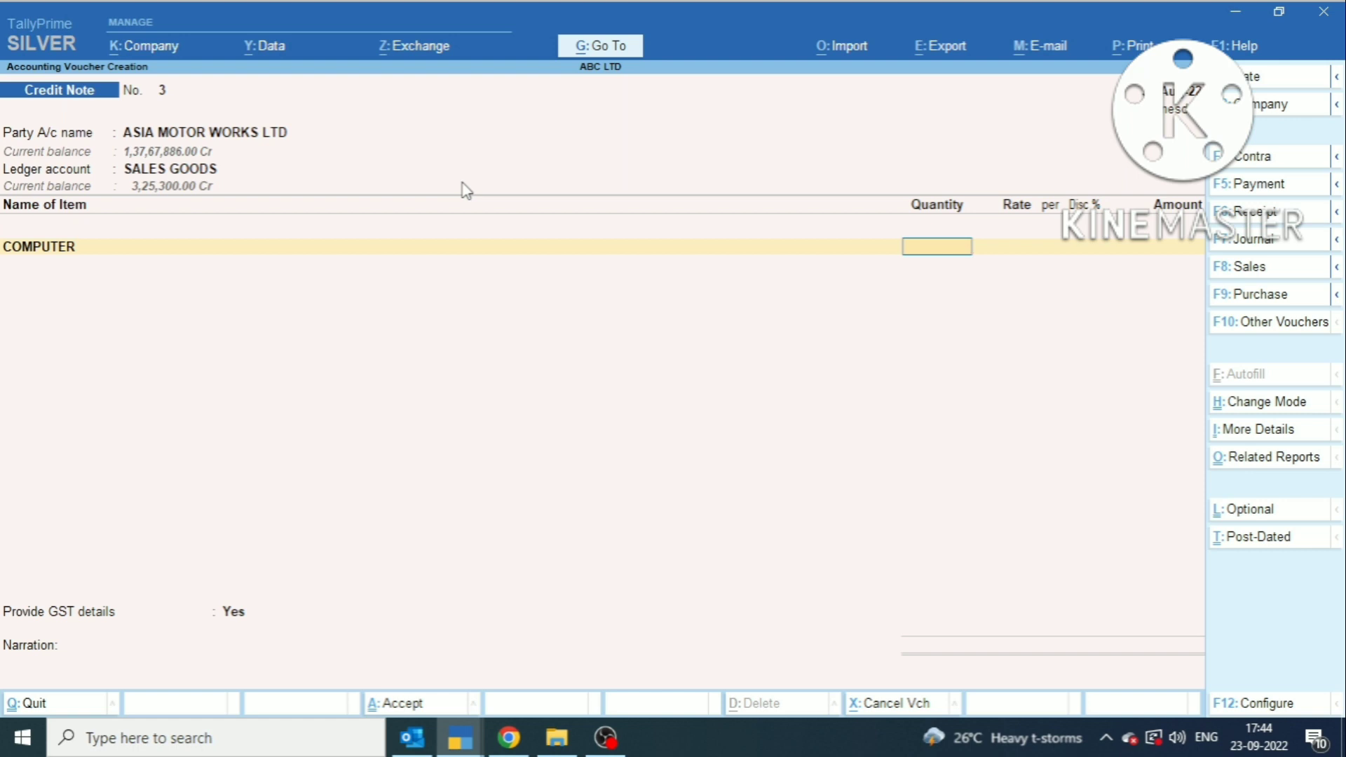
key(Return)
key(Return)
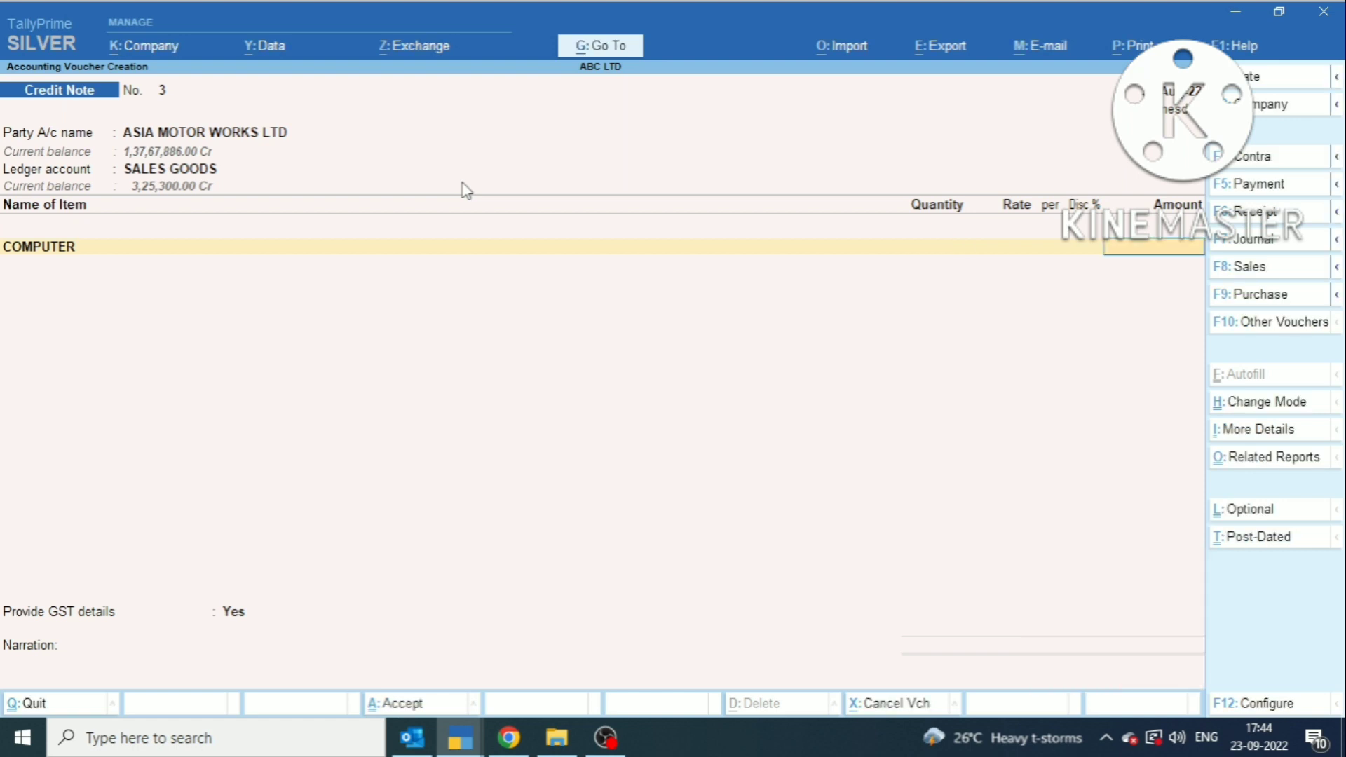
text(1000)
key(Return)
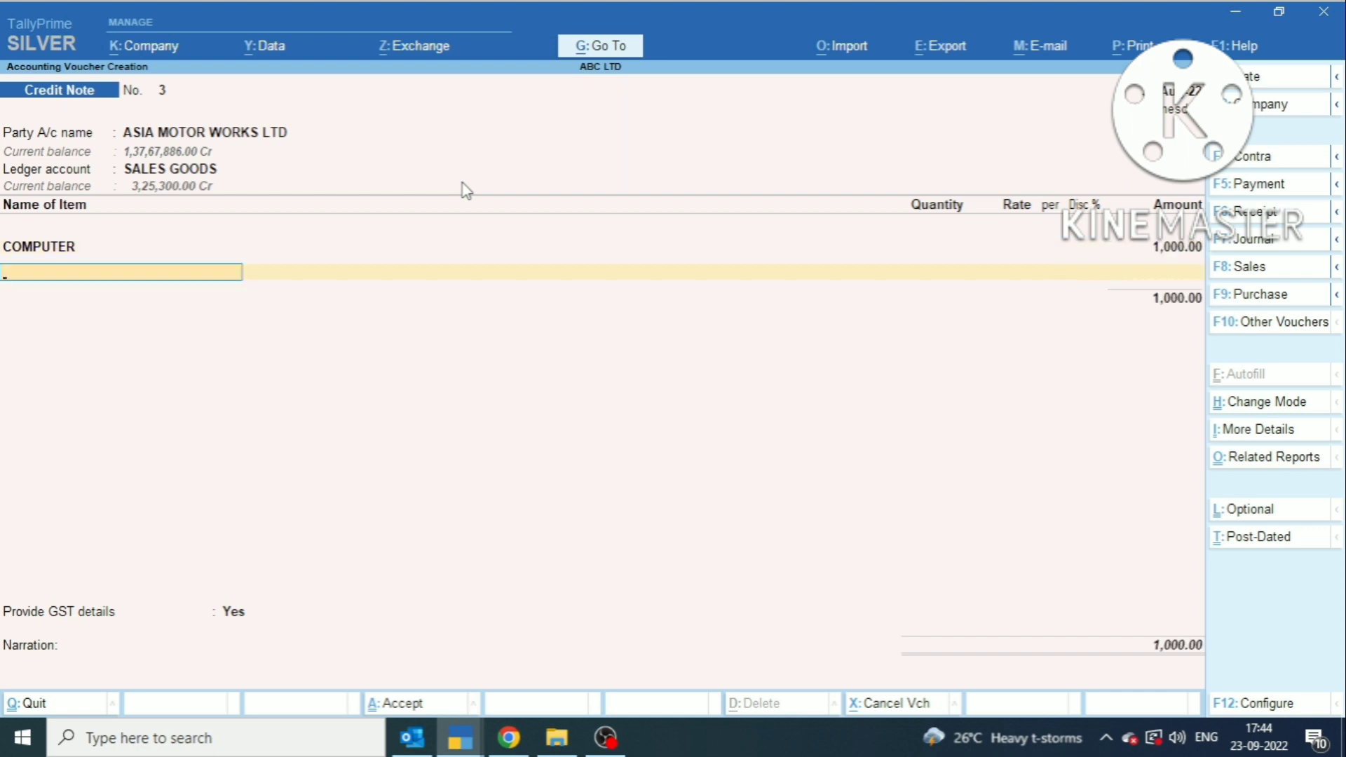
End the item list and add the IGST OUPUT ledger with its calculated tax to the credit note.
key(Return)
text(IST)
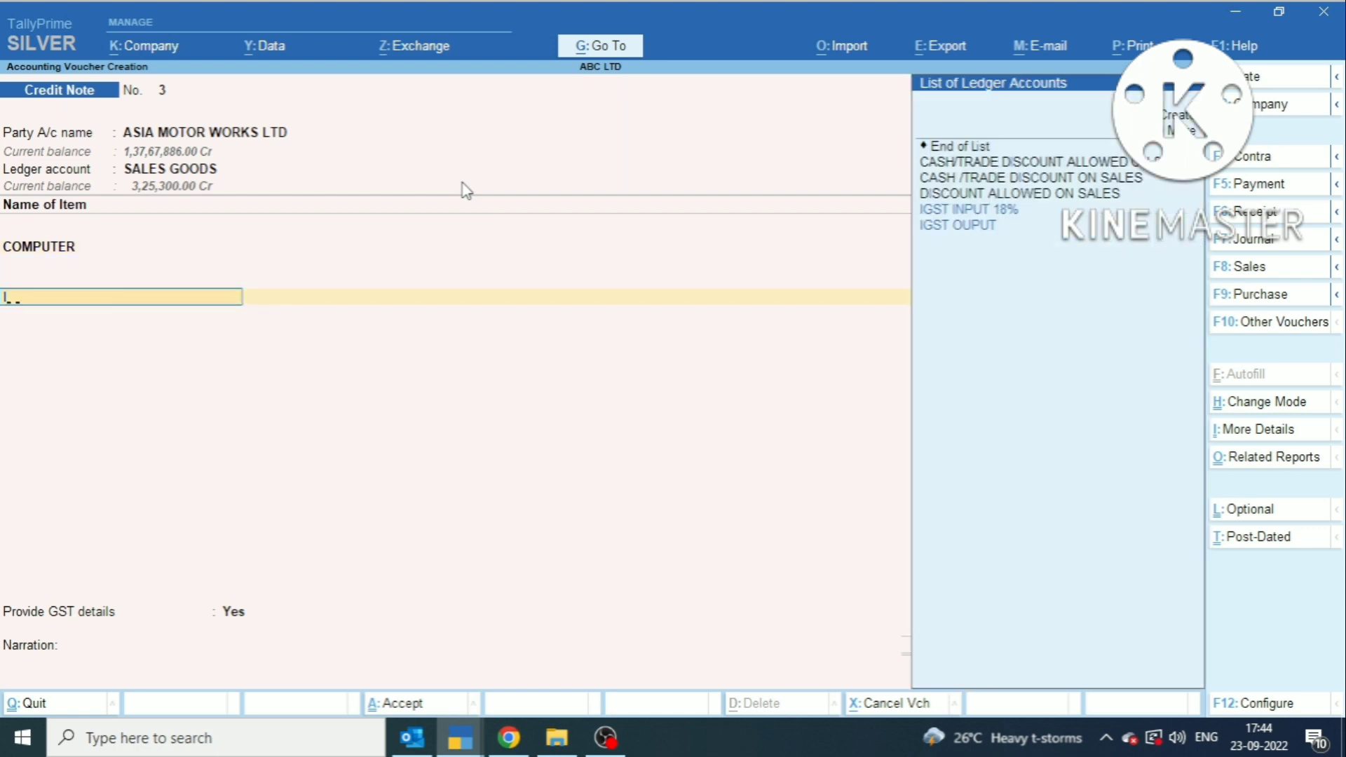
key(BackSpace)
key(BackSpace)
text(GST)
key(Down)
key(Down)
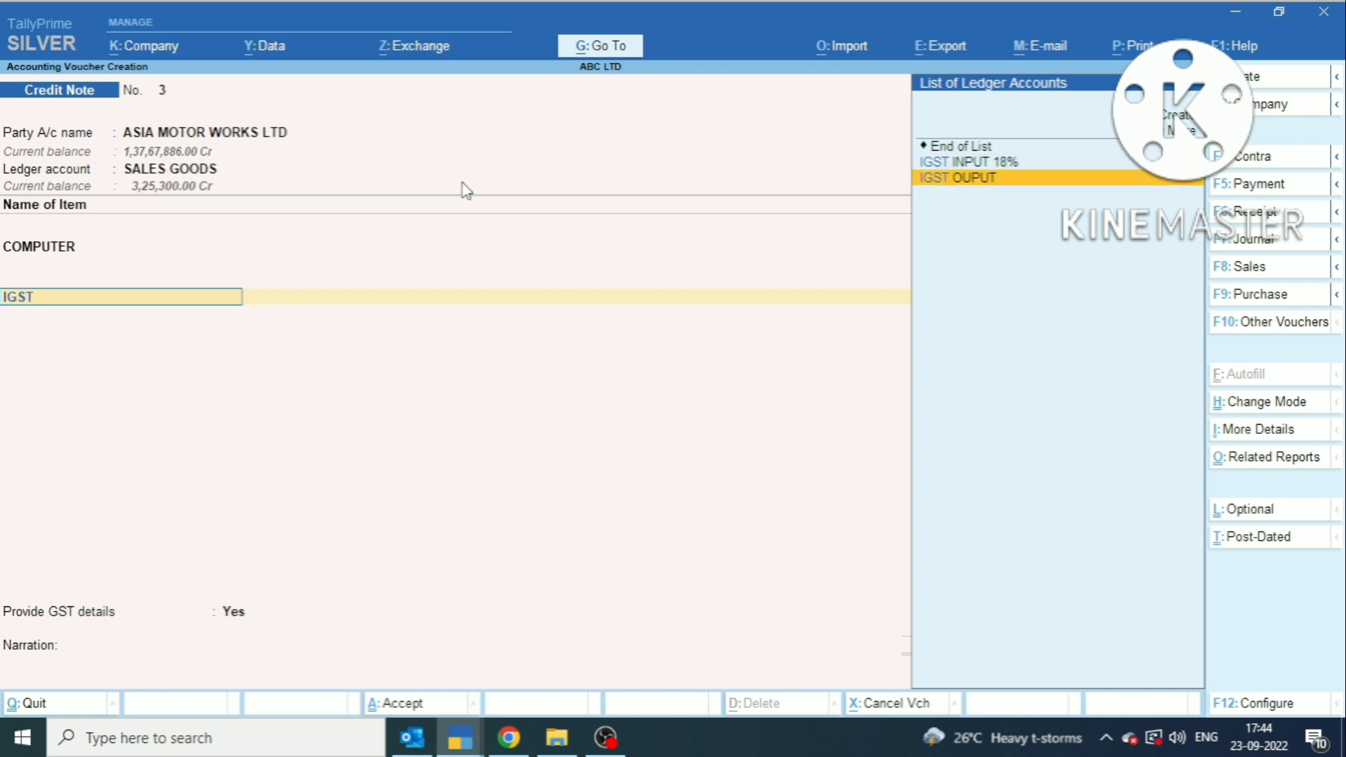
key(Return)
key(Return)
key(Return)
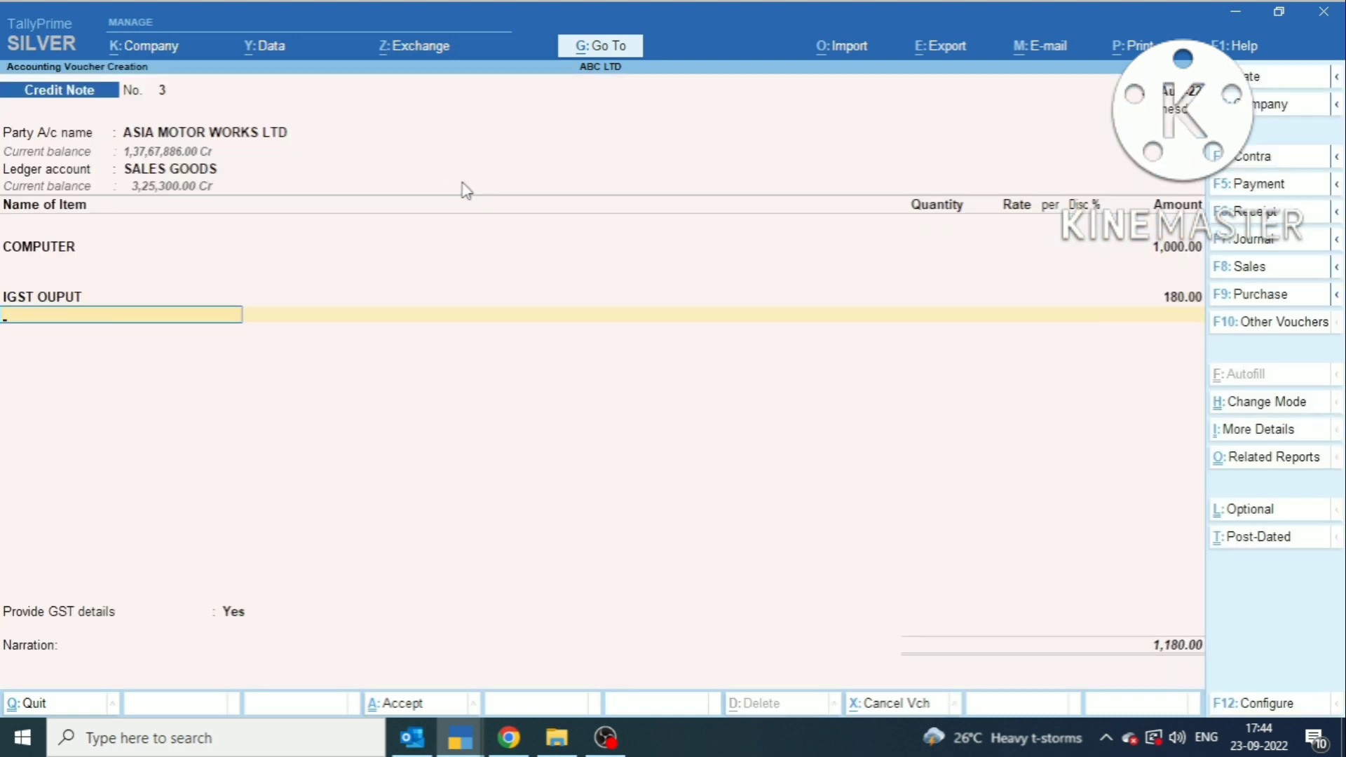
Provide GST details with reason 04-Correction in Invoice and buyer's debit note no. 79 dated 30-8-22.
key(Return)
key(Return)
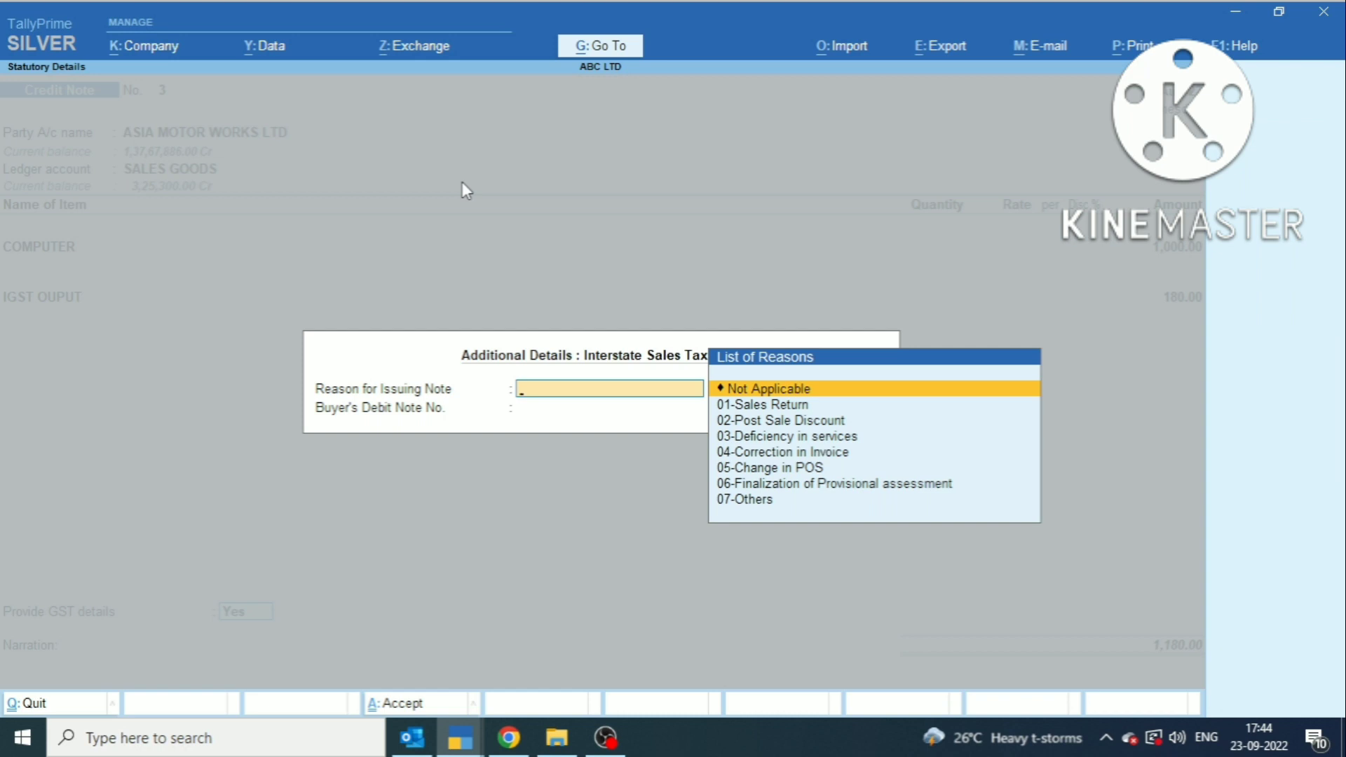
key(Down)
key(Down)
key(Down)
key(Down)
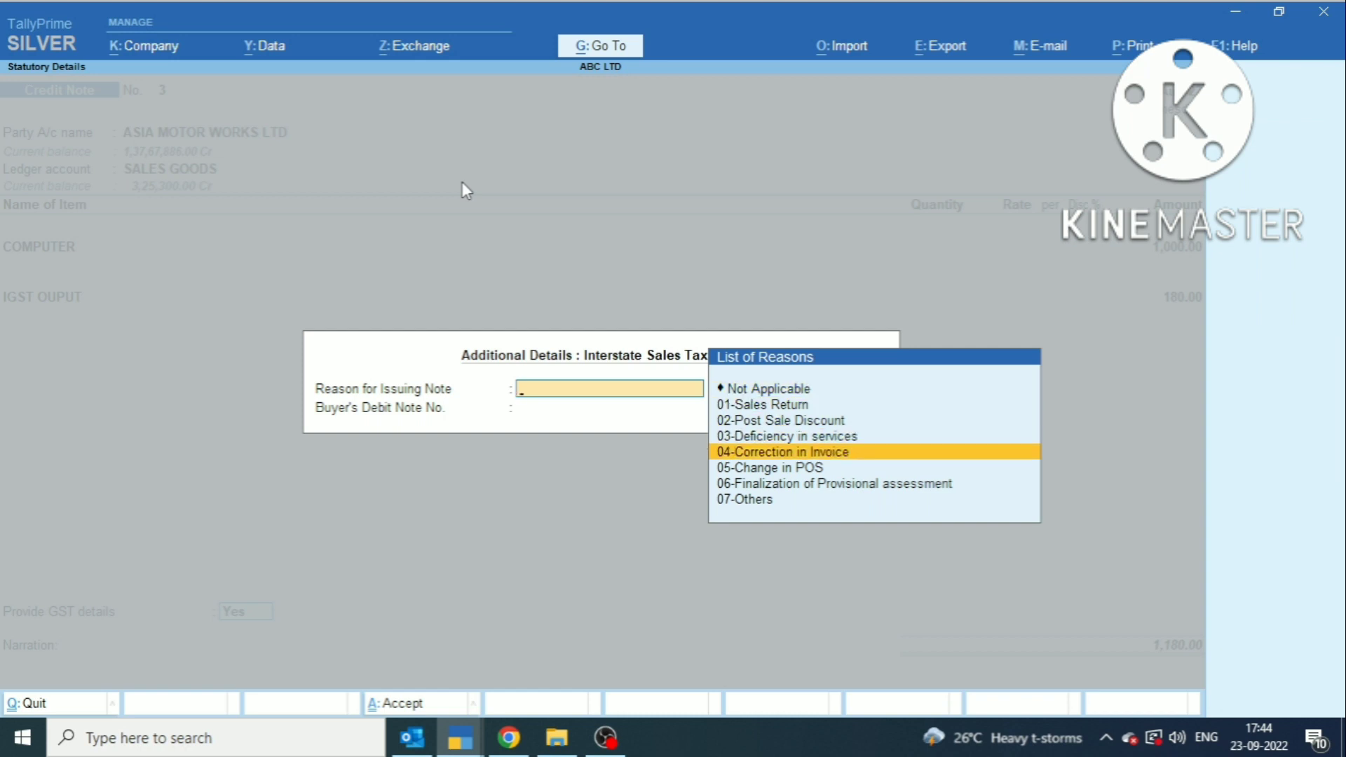
key(Return)
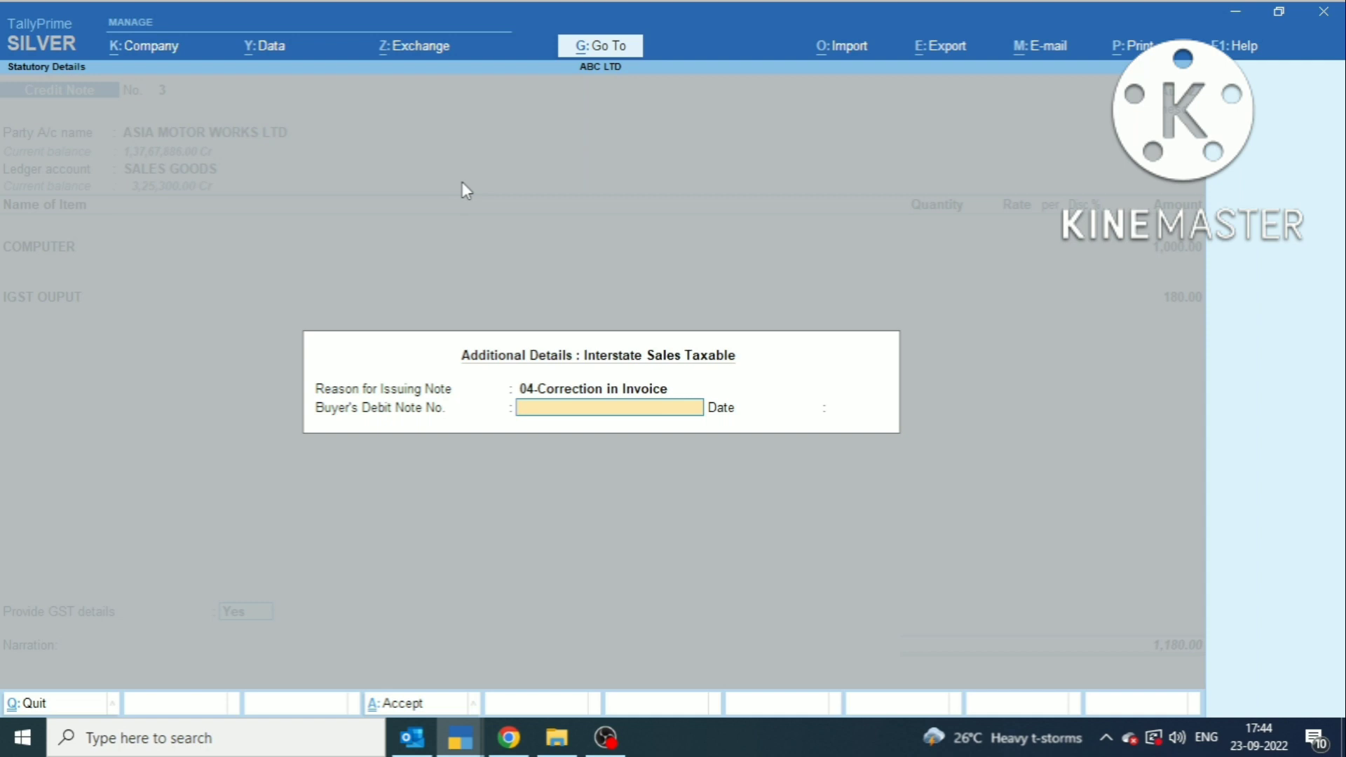
text(79)
key(Return)
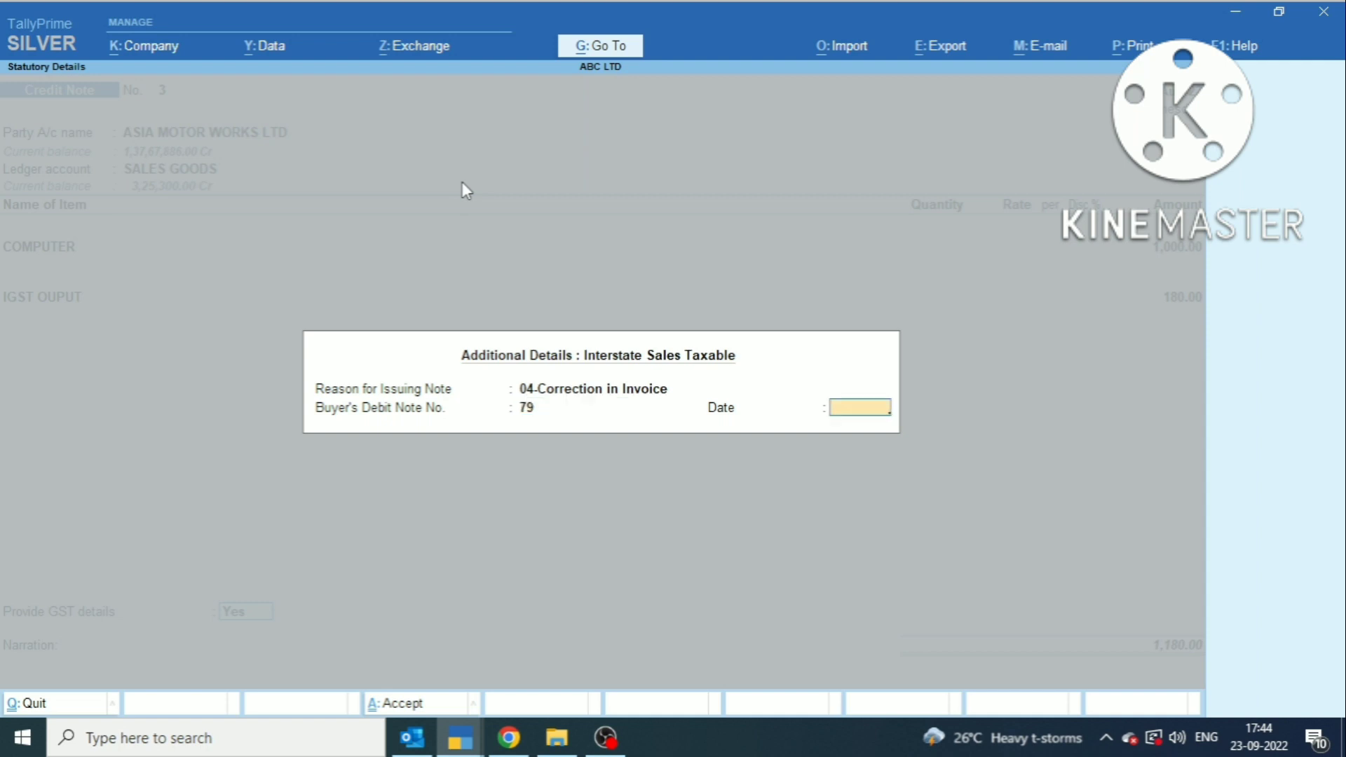
text(30-8-22)
key(Return)
Allocate the credit note against pending bill 1 of 2-Aug-22, then save it and leave voucher creation.
key(Return)
key(Return)
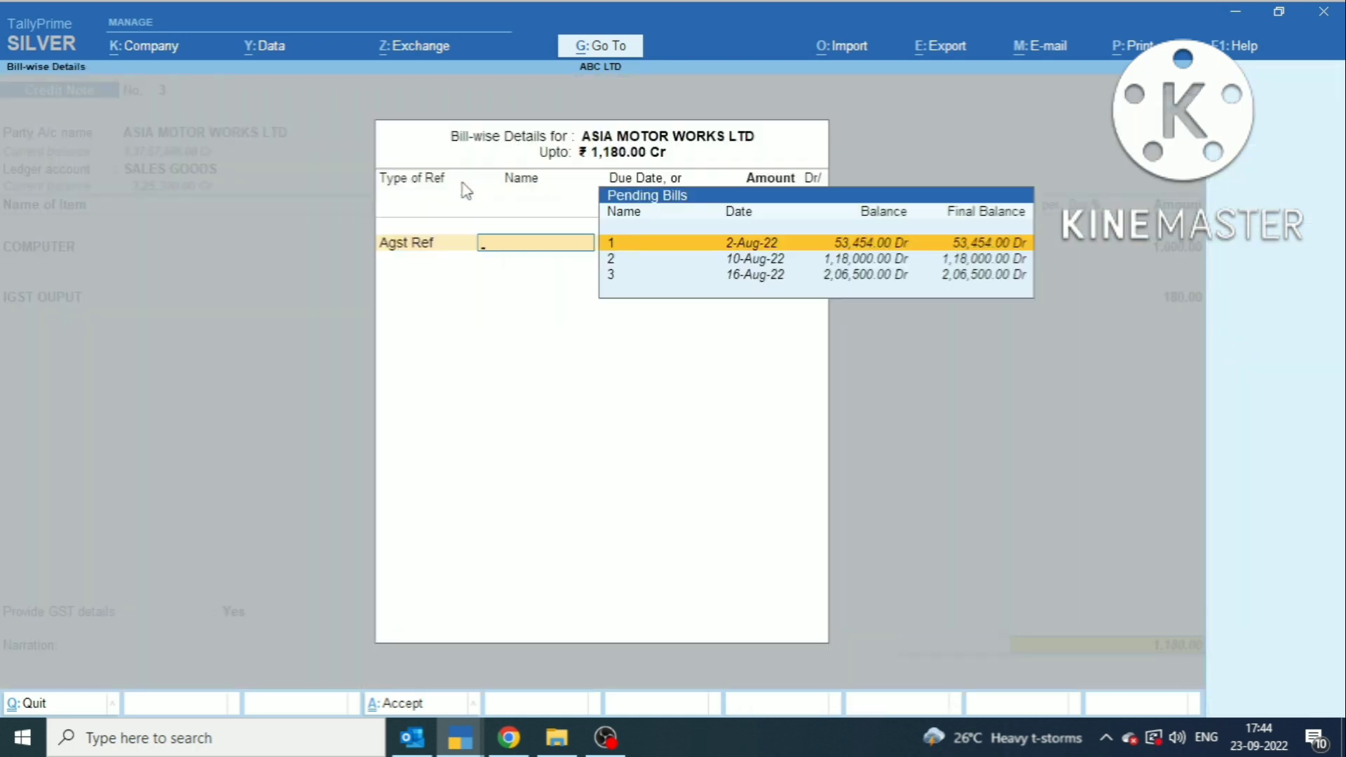
key(Return)
key(Return)
key(Return)
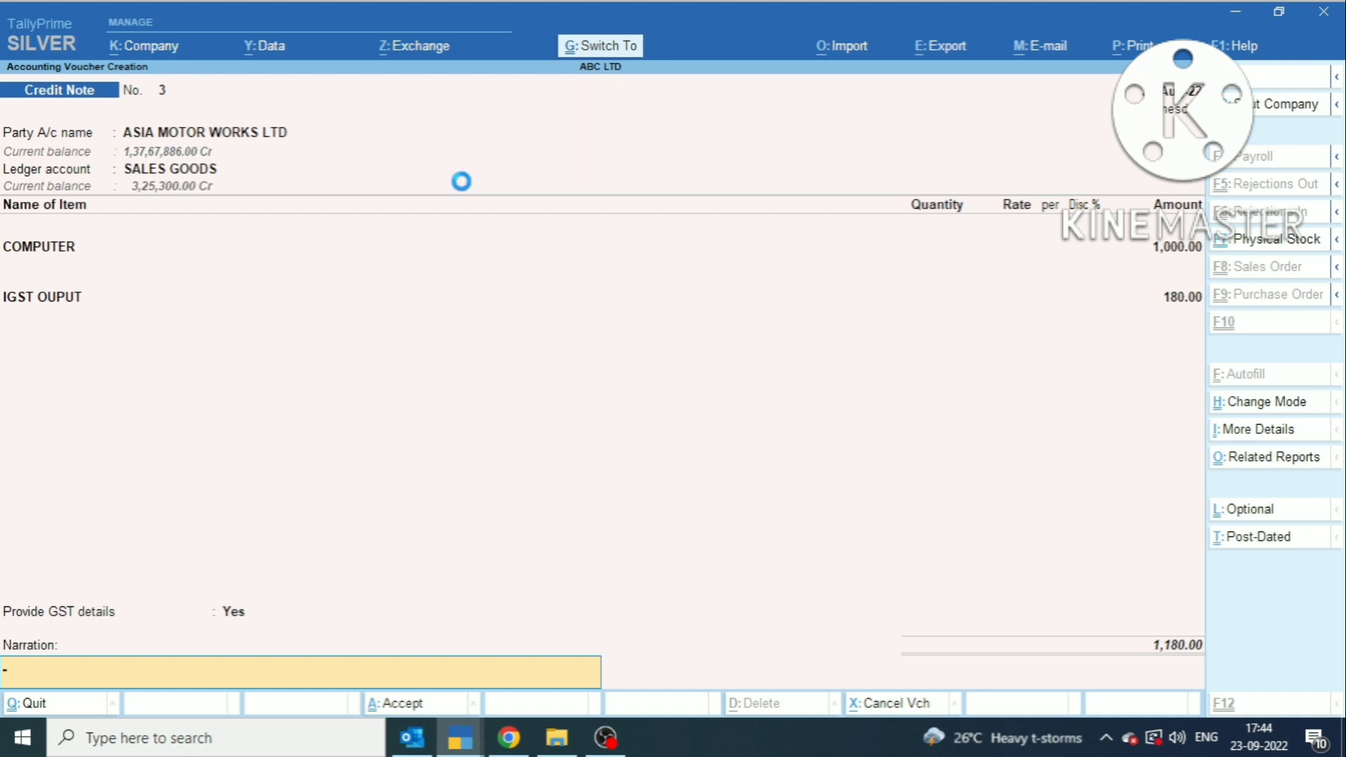
key(Return)
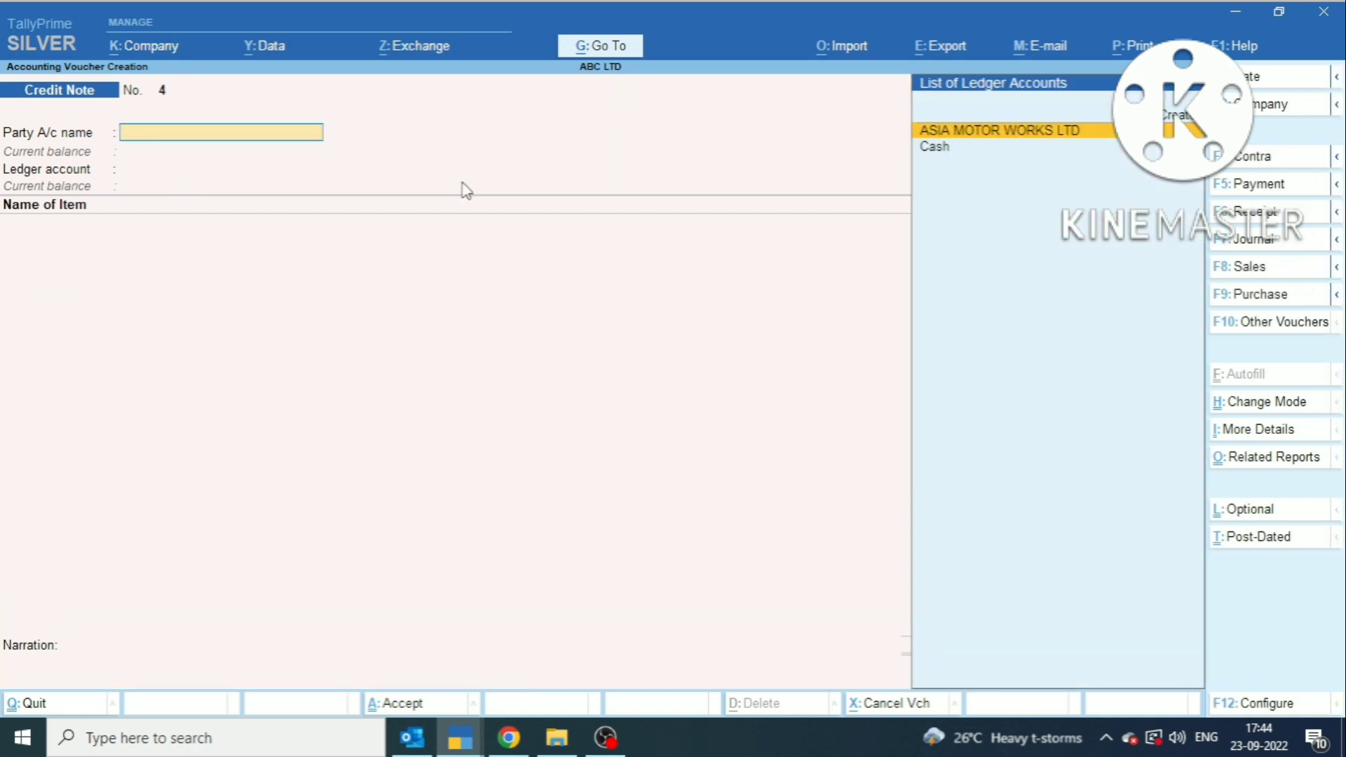
key(Escape)
key(Return)
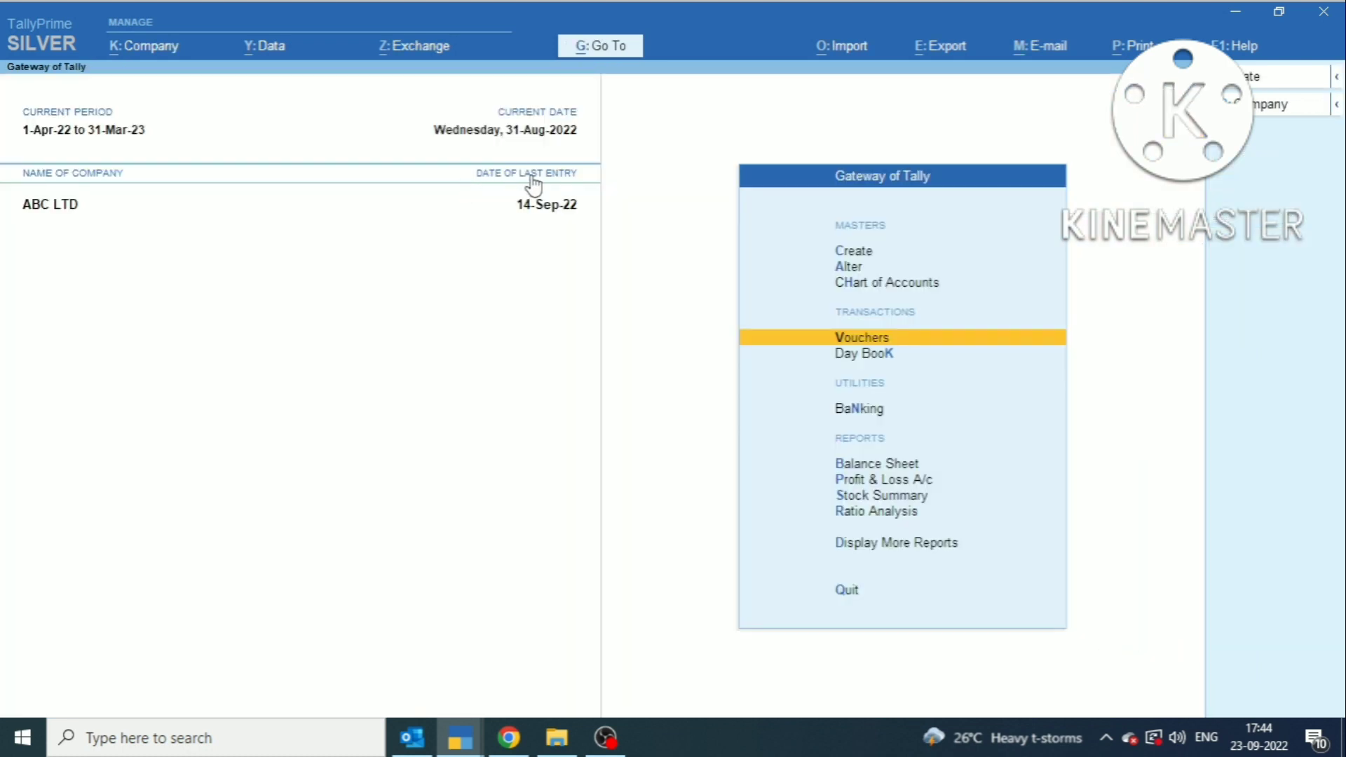
Open the GSTR-1 report.
click(607, 49)
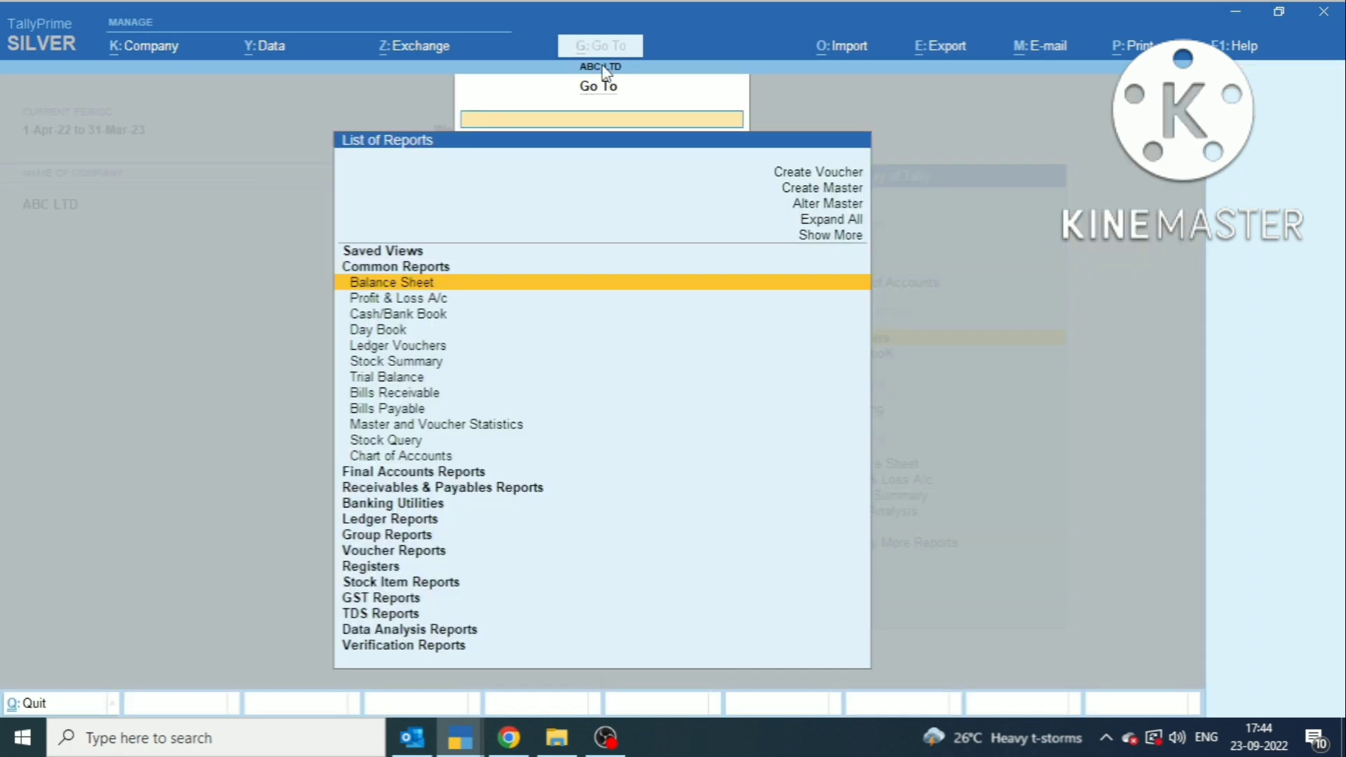
text(GSTR)
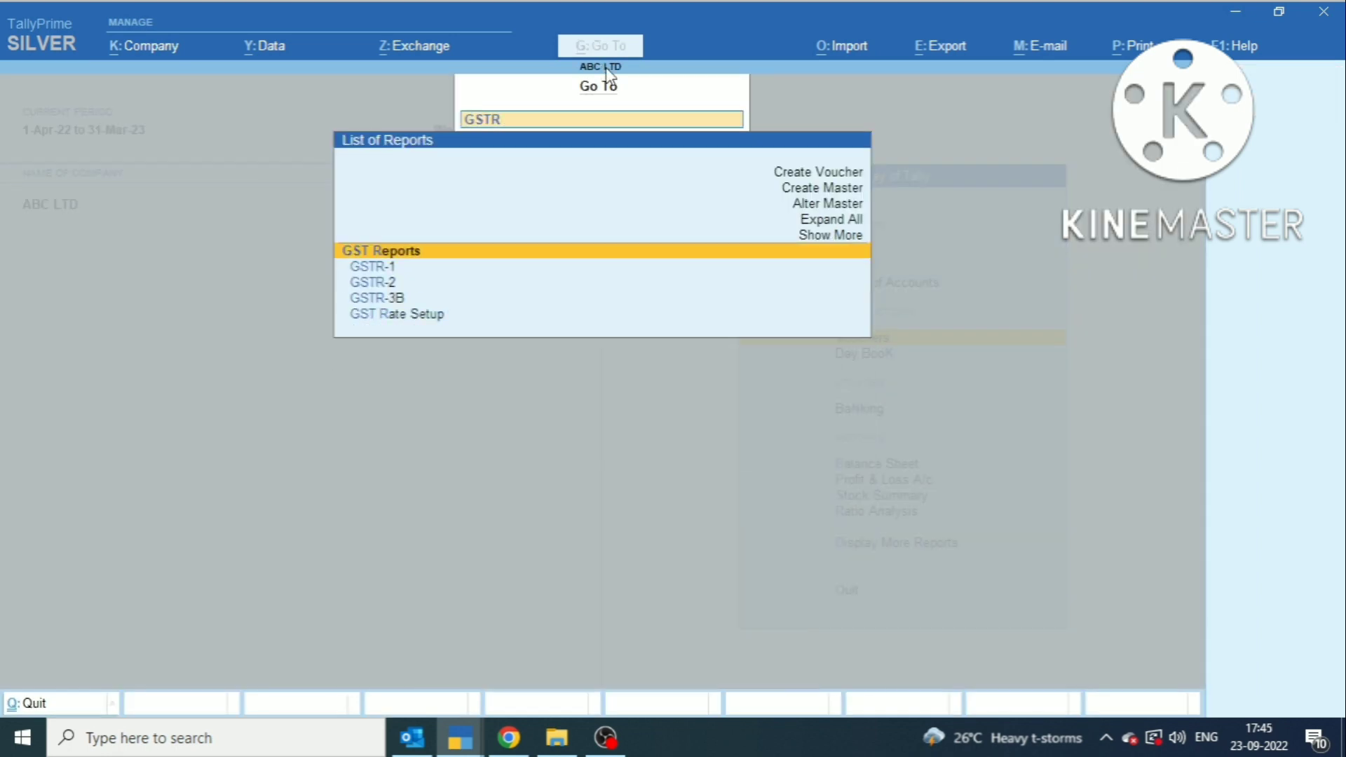
key(Down)
key(Return)
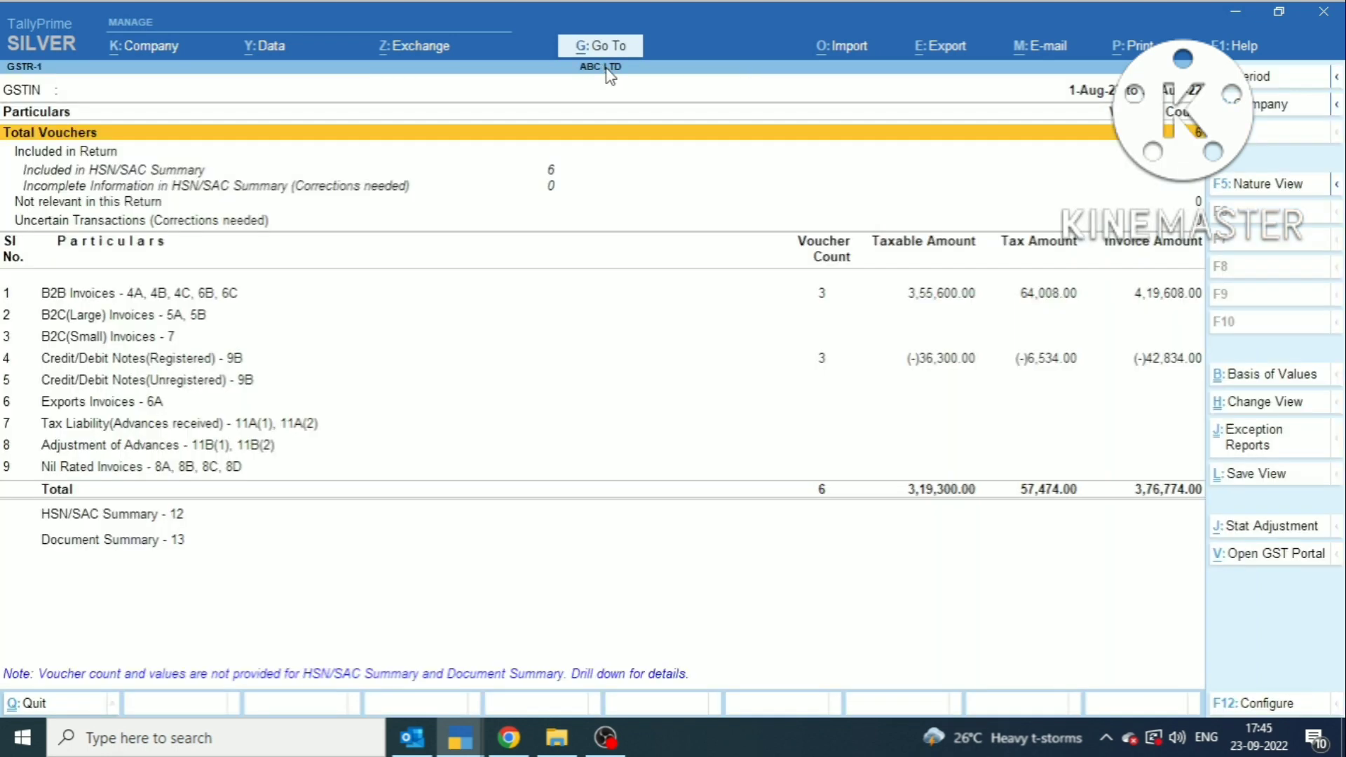
Examine the credit notes listed under Credit/Debit Notes(Registered) - 9B, including the 31-Aug-22 one, and return to the Gateway of Tally.
key(Down)
key(Down)
key(Down)
key(Down)
key(Down)
key(Down)
key(Down)
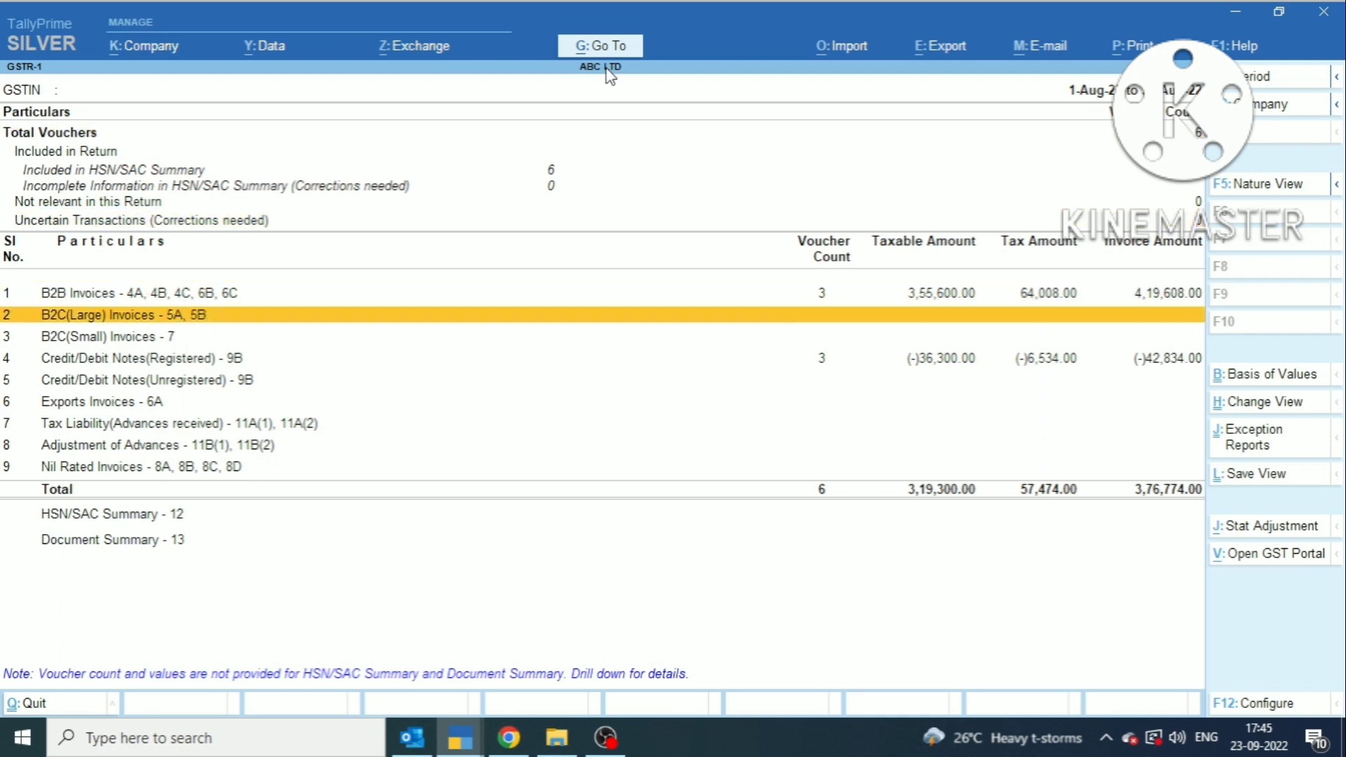
key(Down)
key(Down)
key(Down)
key(Up)
key(Return)
key(Down)
key(Down)
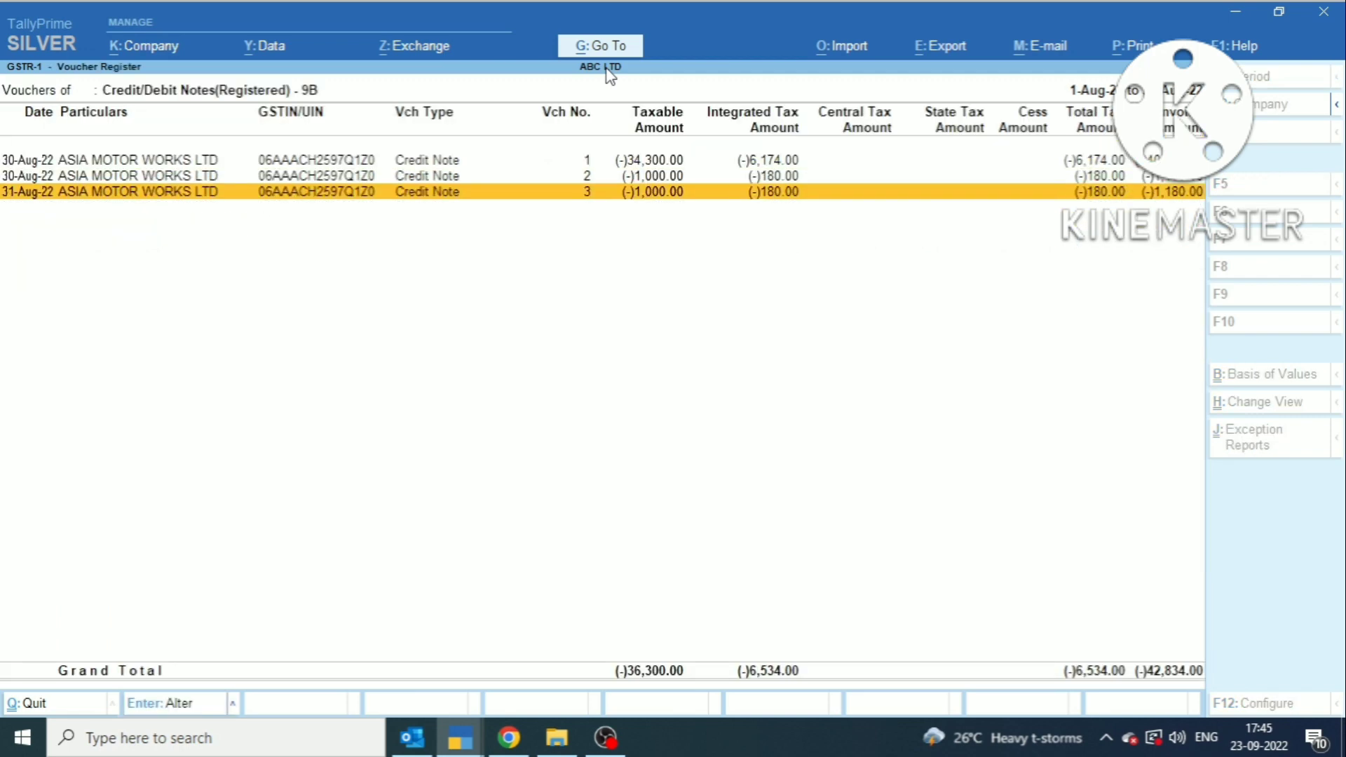
key(Escape)
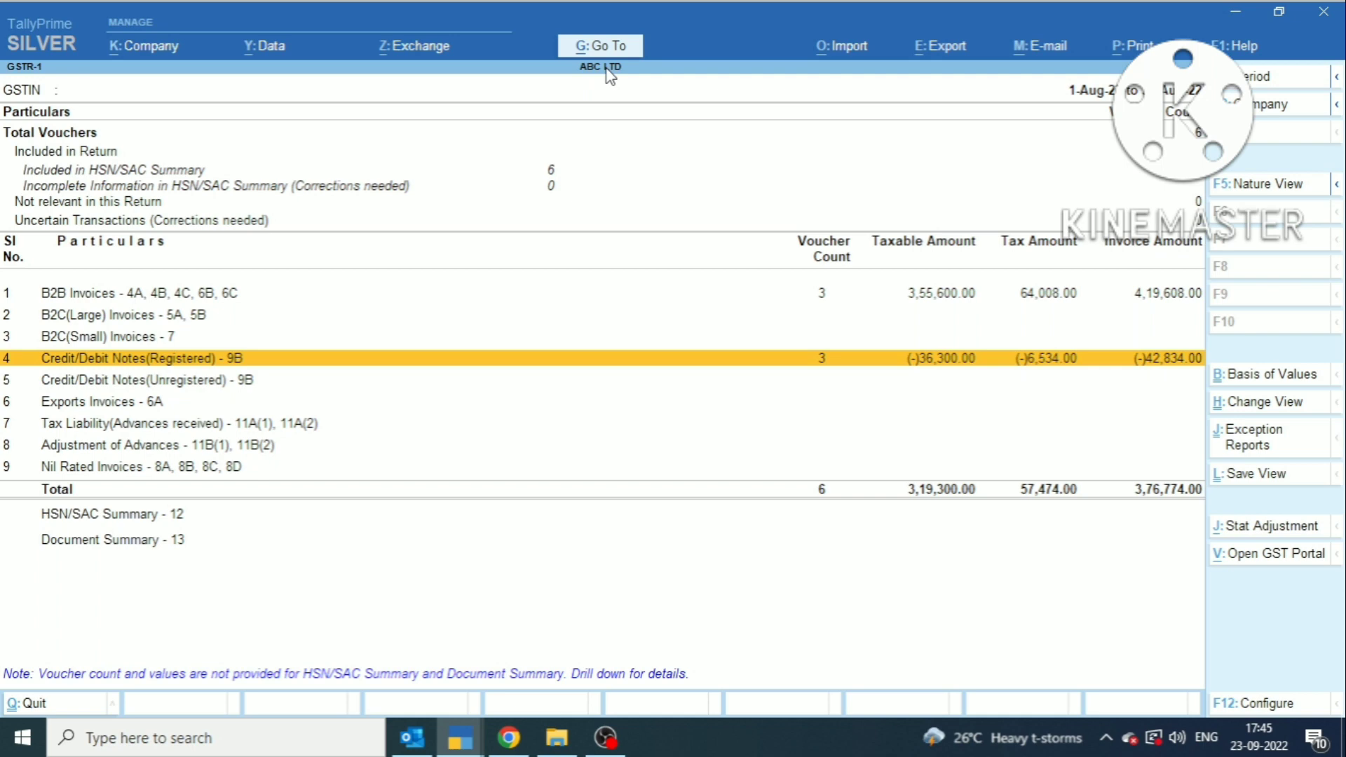
key(Escape)
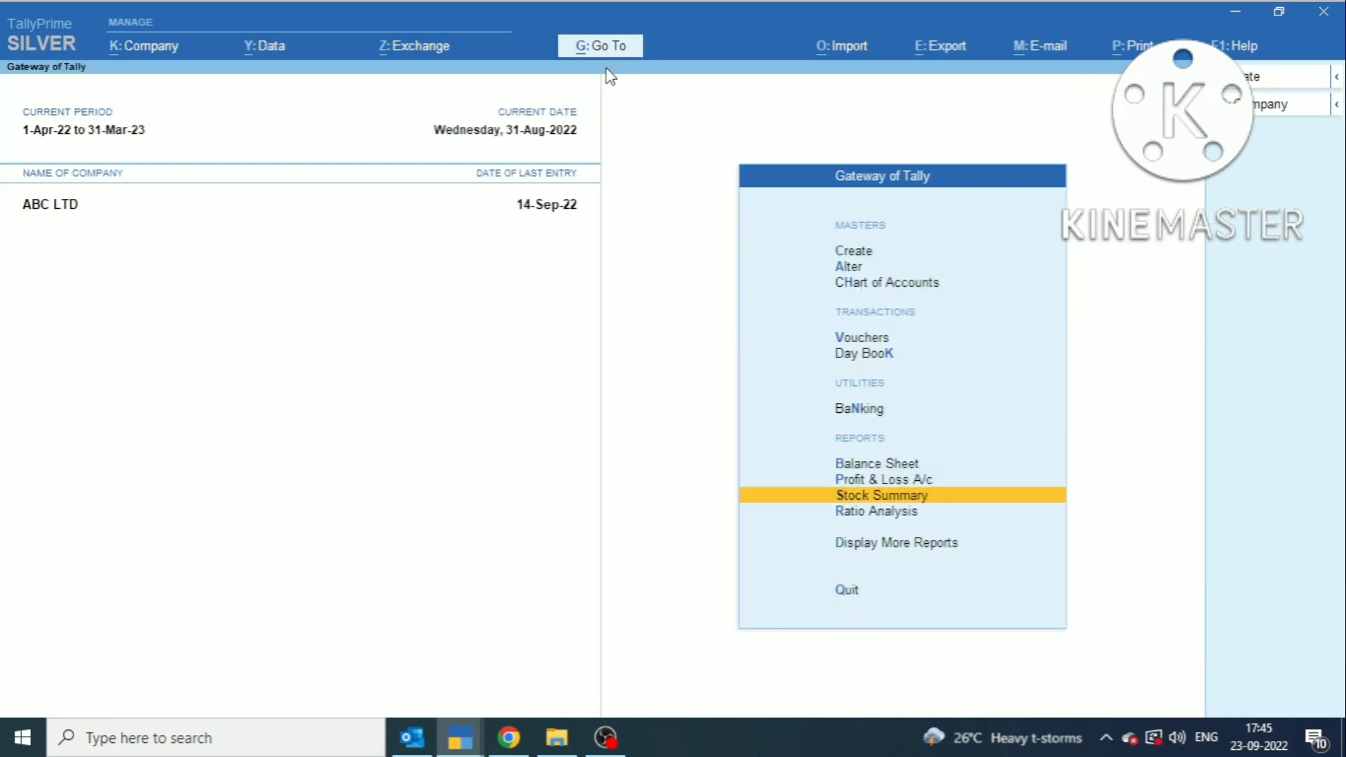